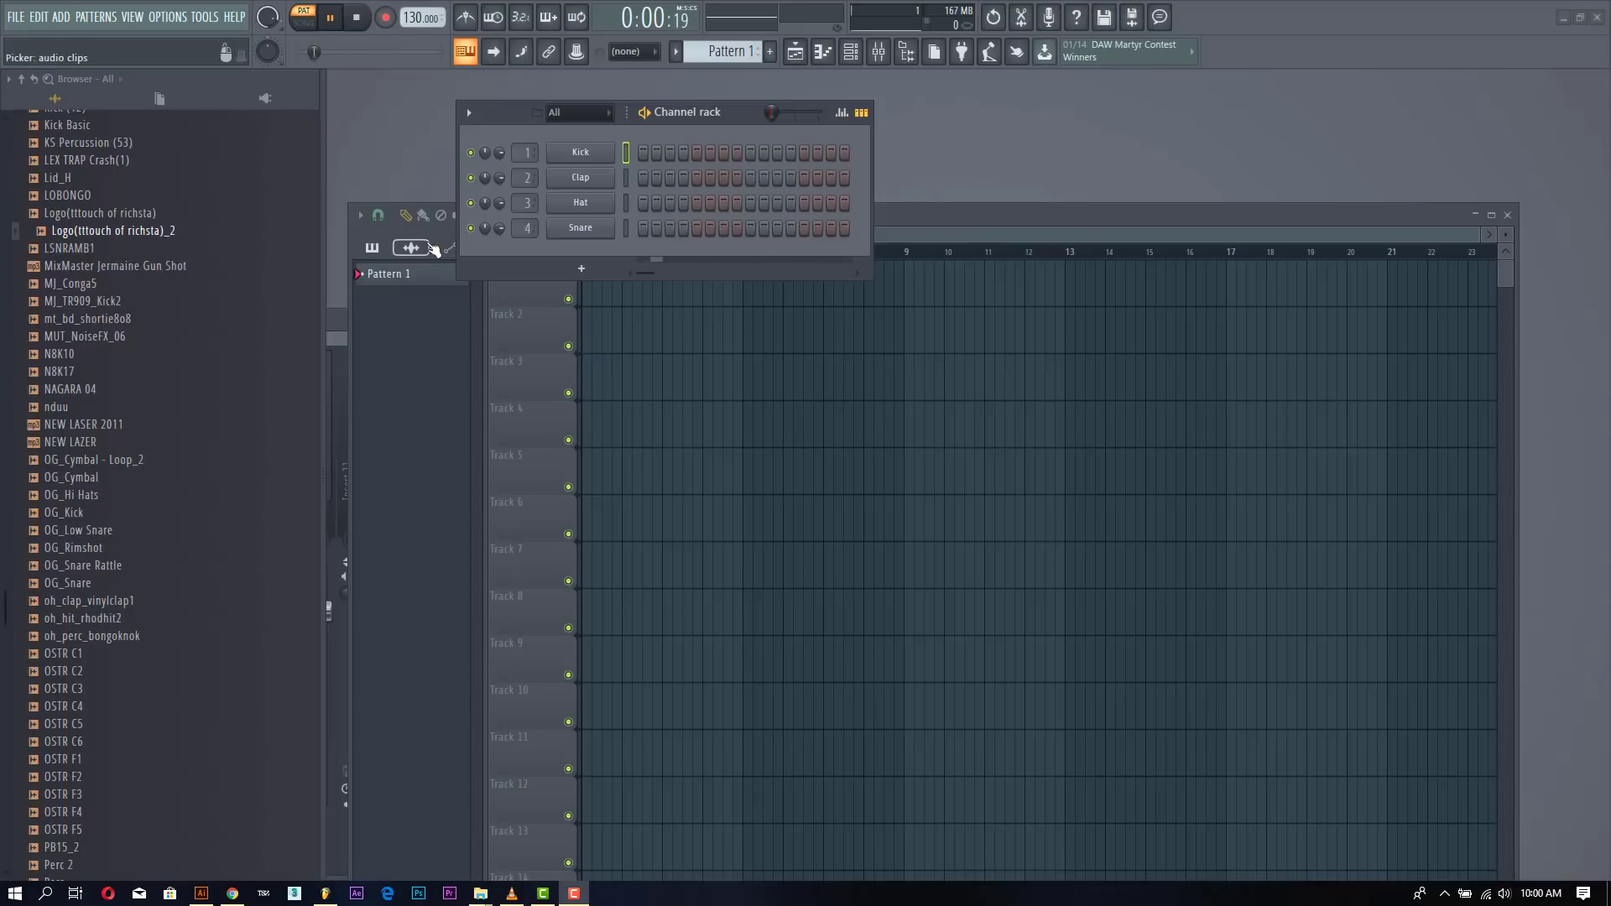
Step: Open the recent project tetema.flp and set the channel rack's filter to show all channels
{"action": "left_click", "coordinate": [15, 18]}
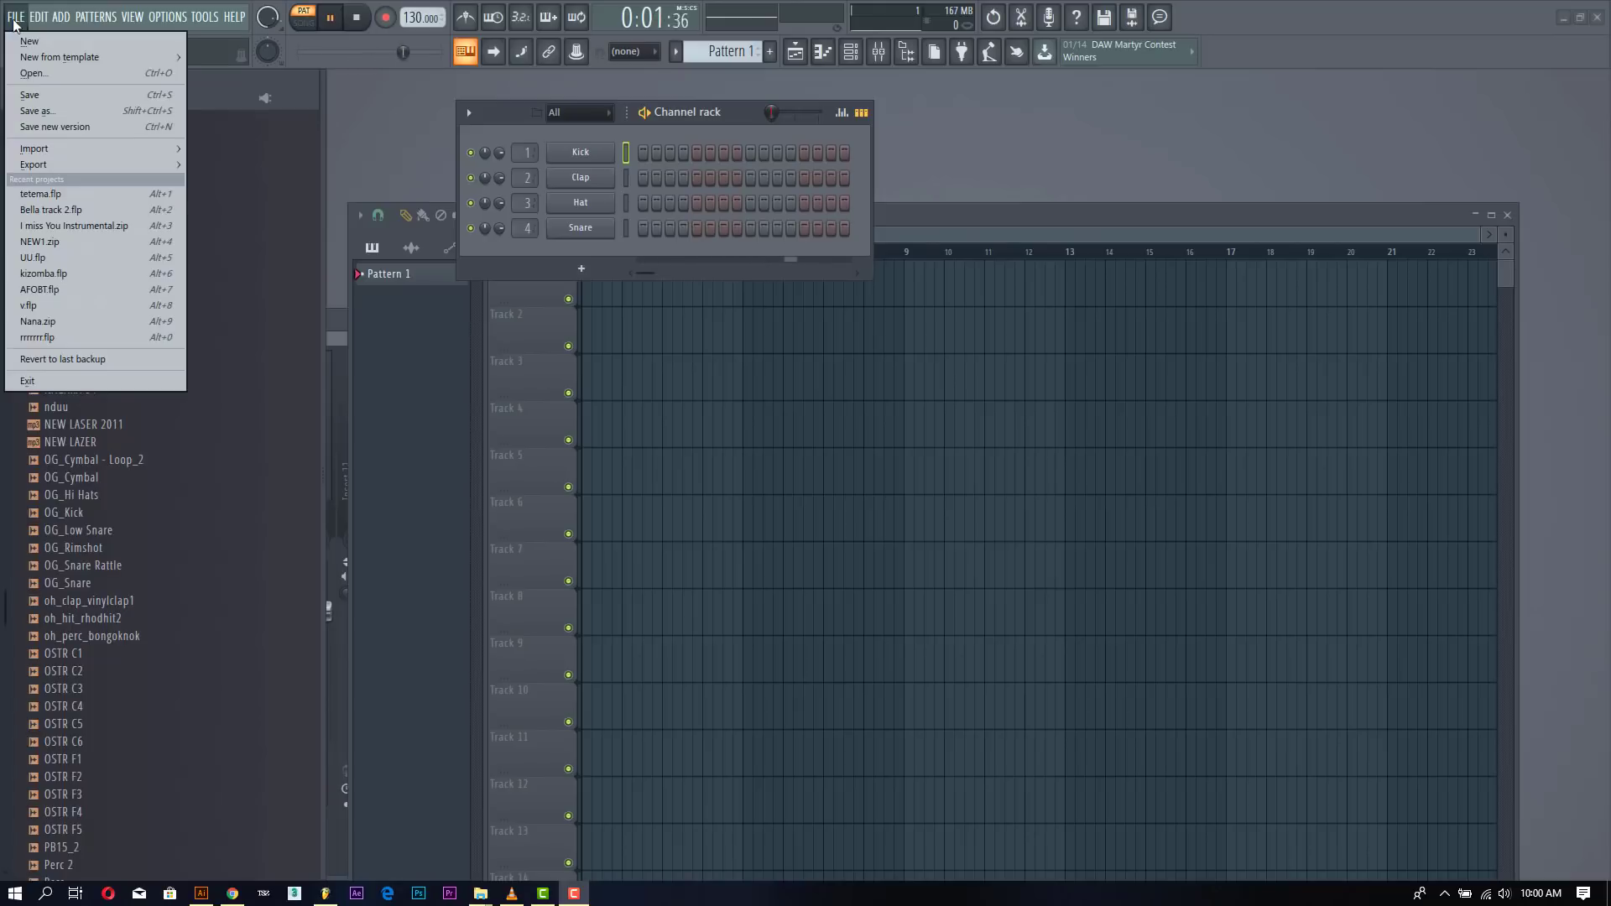
{"action": "left_click", "coordinate": [109, 199]}
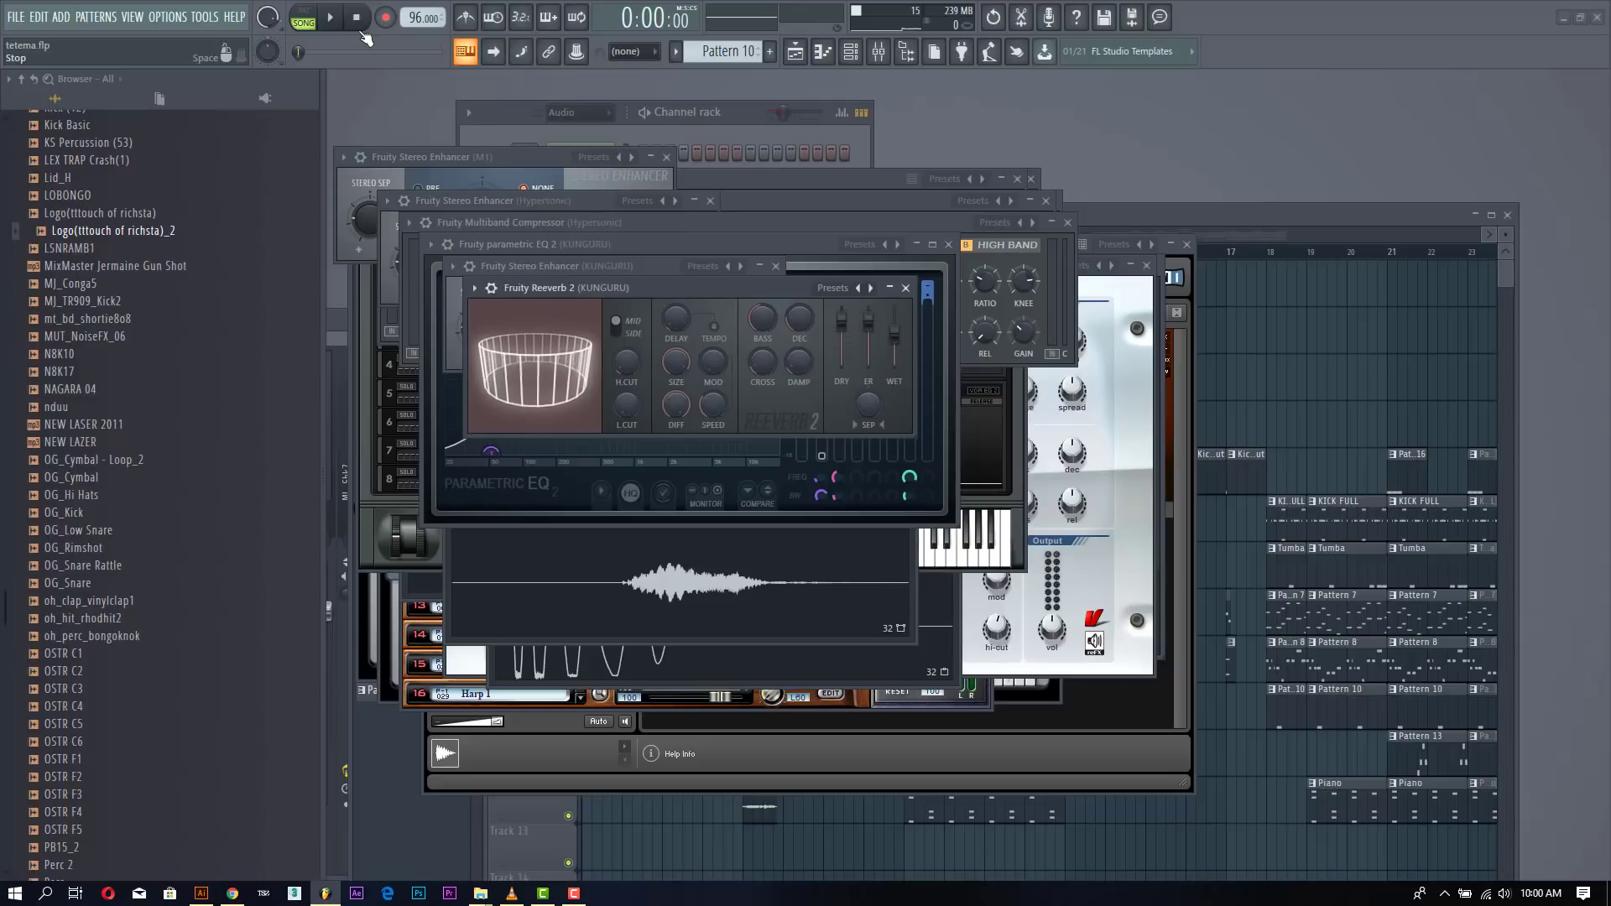
{"action": "left_click", "coordinate": [502, 113]}
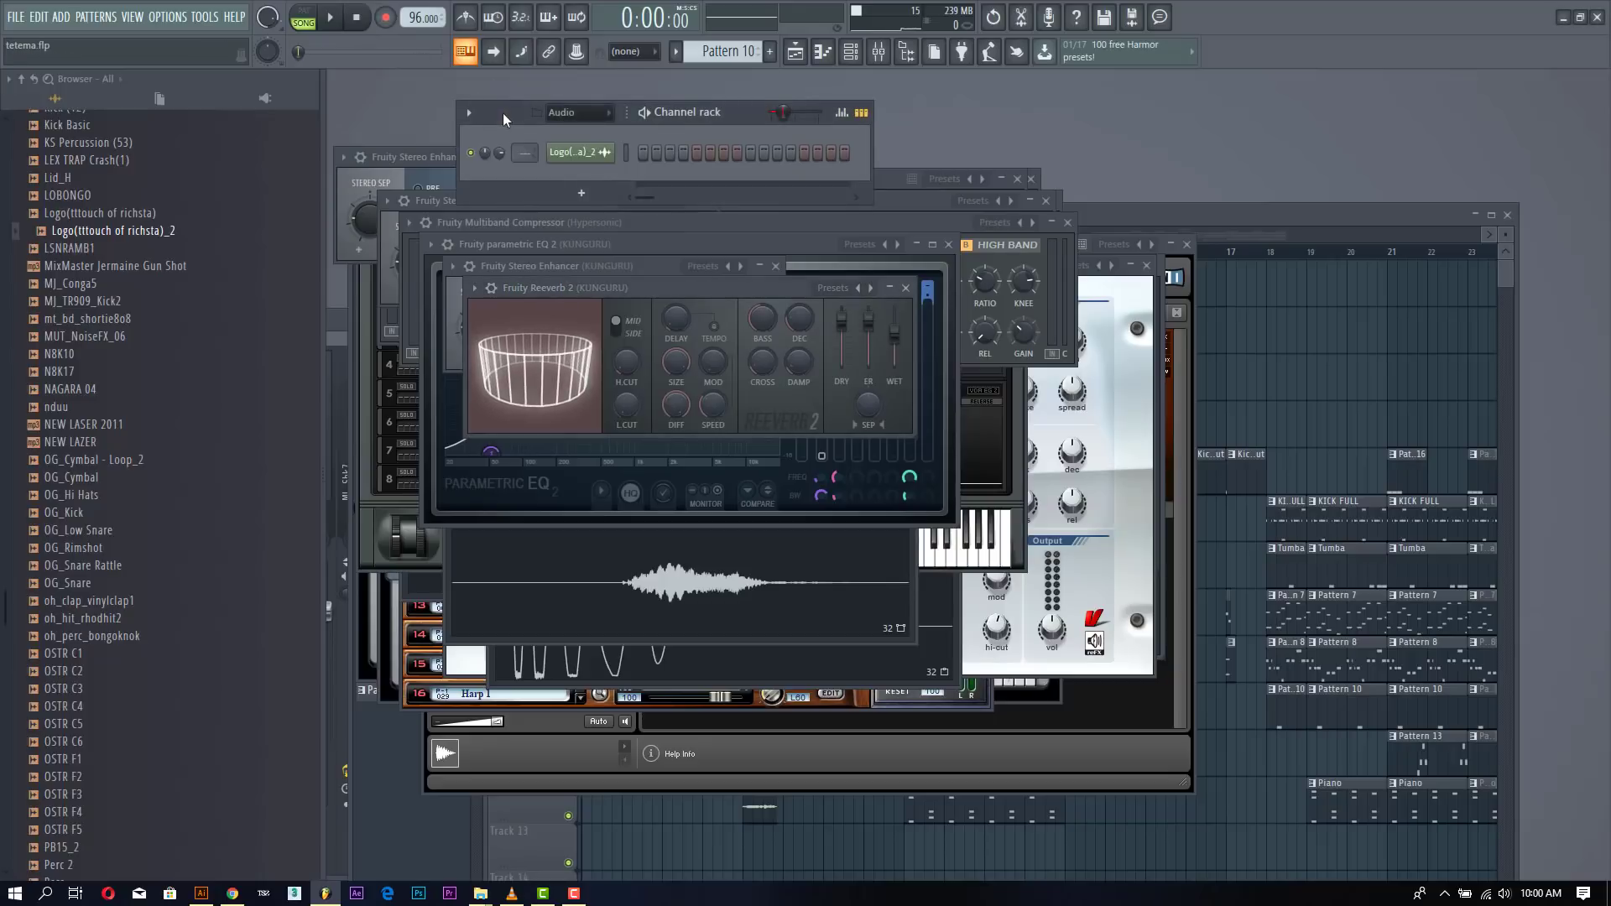
{"action": "left_click", "coordinate": [579, 108]}
{"action": "left_click", "coordinate": [583, 133]}
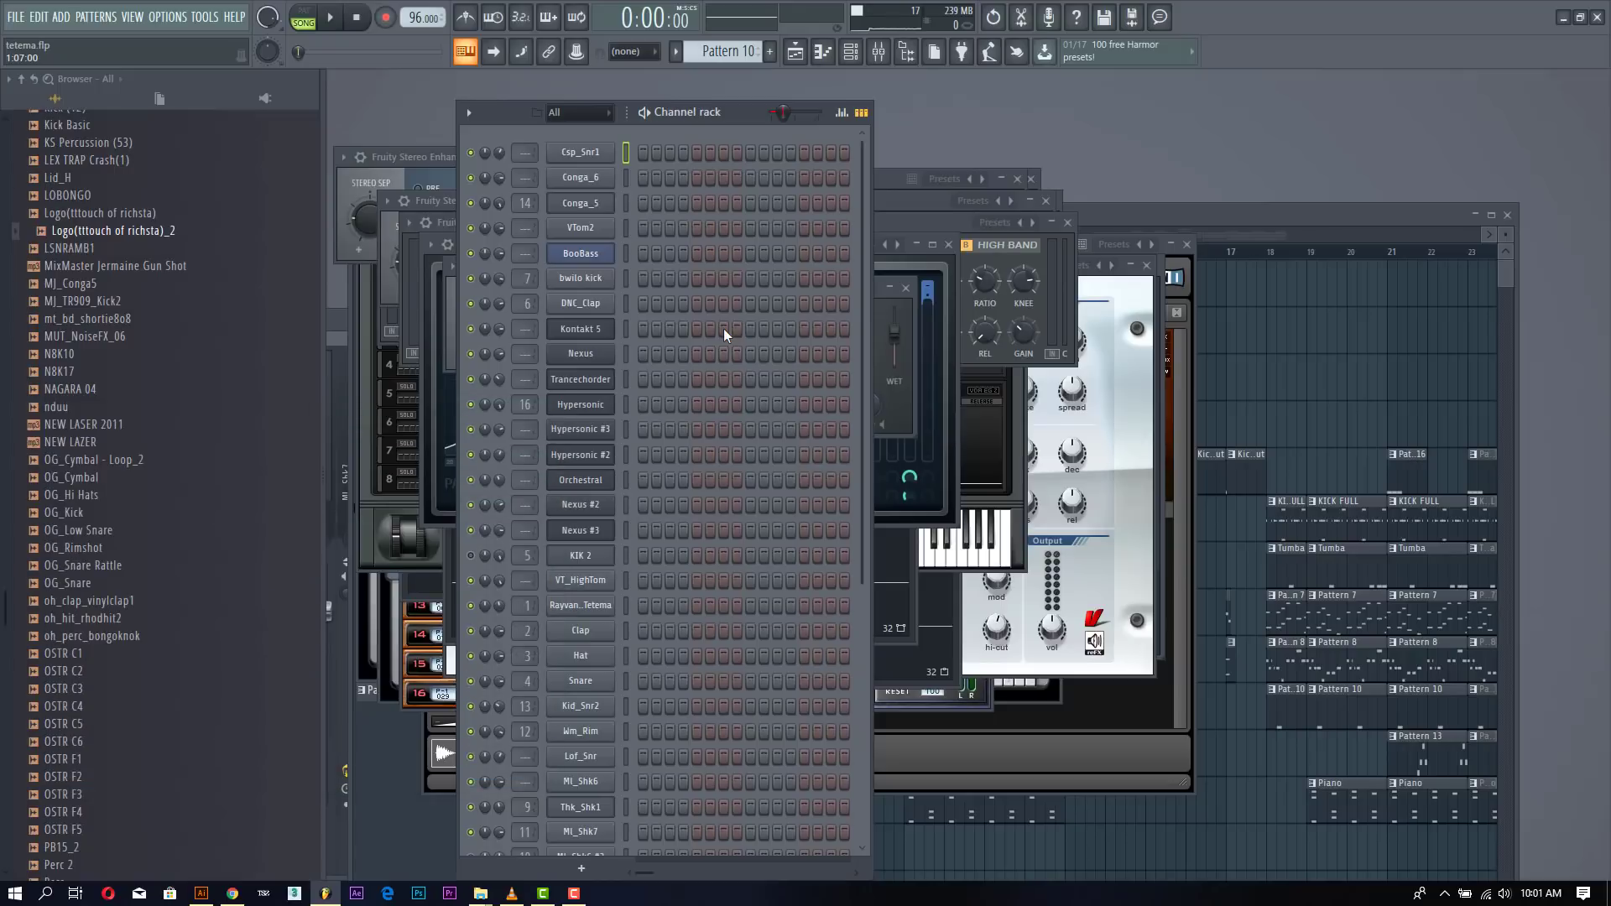
Step: Select Pattern 1 and widen the channel rack so that 32 steps are displayed
{"action": "scroll", "coordinate": [107, 558], "scroll_direction": "up", "scroll_amount": 14}
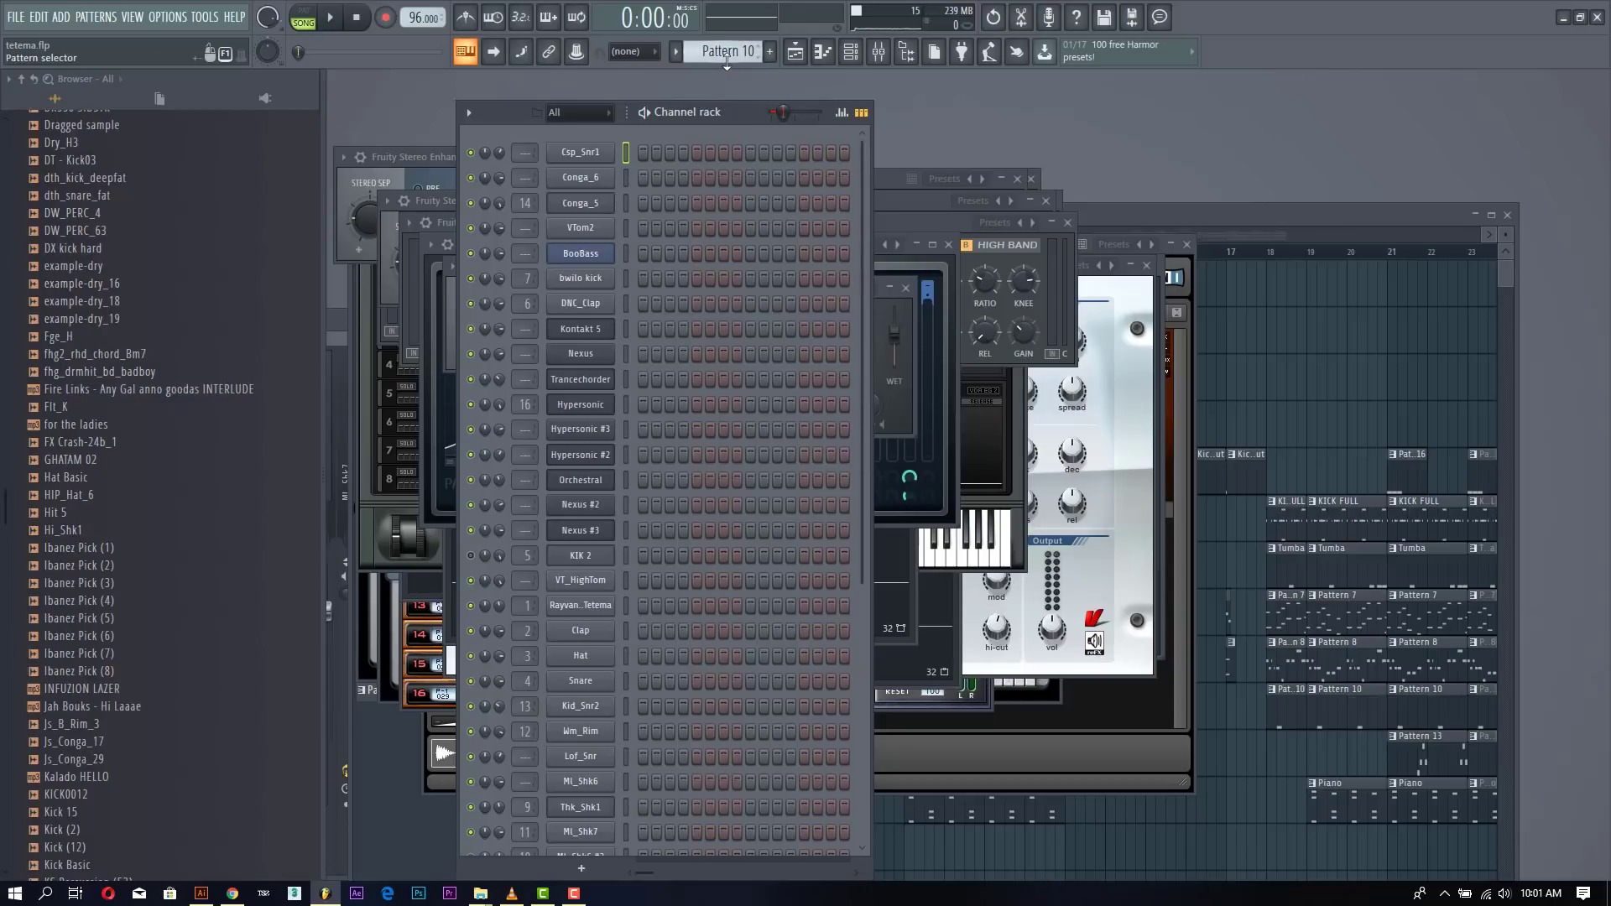
{"action": "left_click_drag", "start_coordinate": [725, 52], "coordinate": [725, 91]}
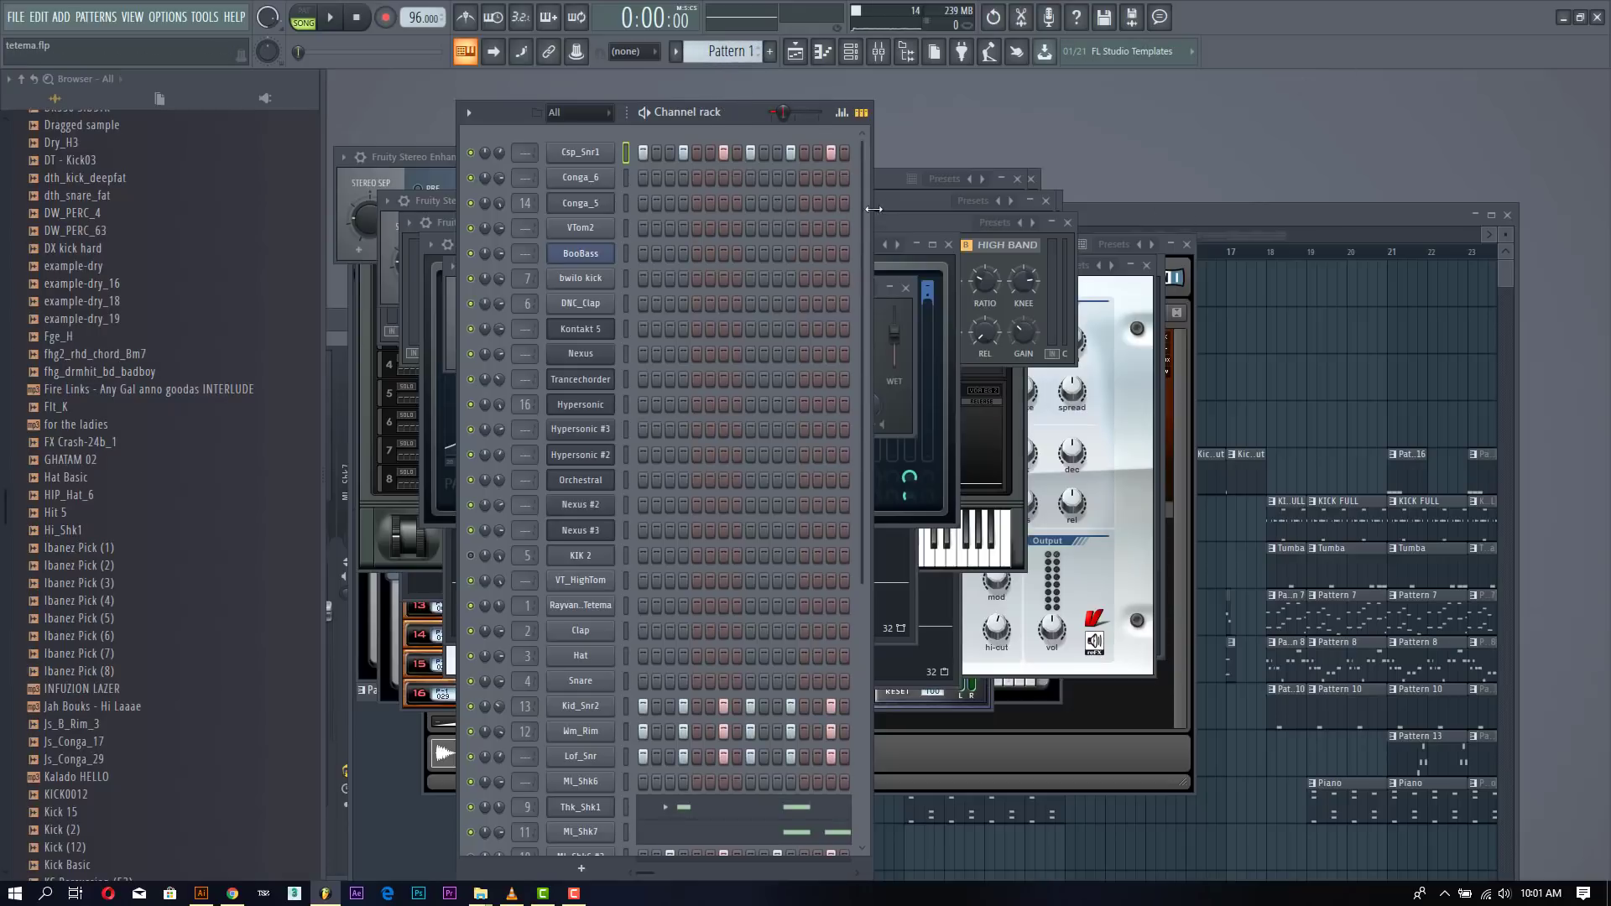
{"action": "left_click_drag", "start_coordinate": [873, 160], "coordinate": [1085, 165]}
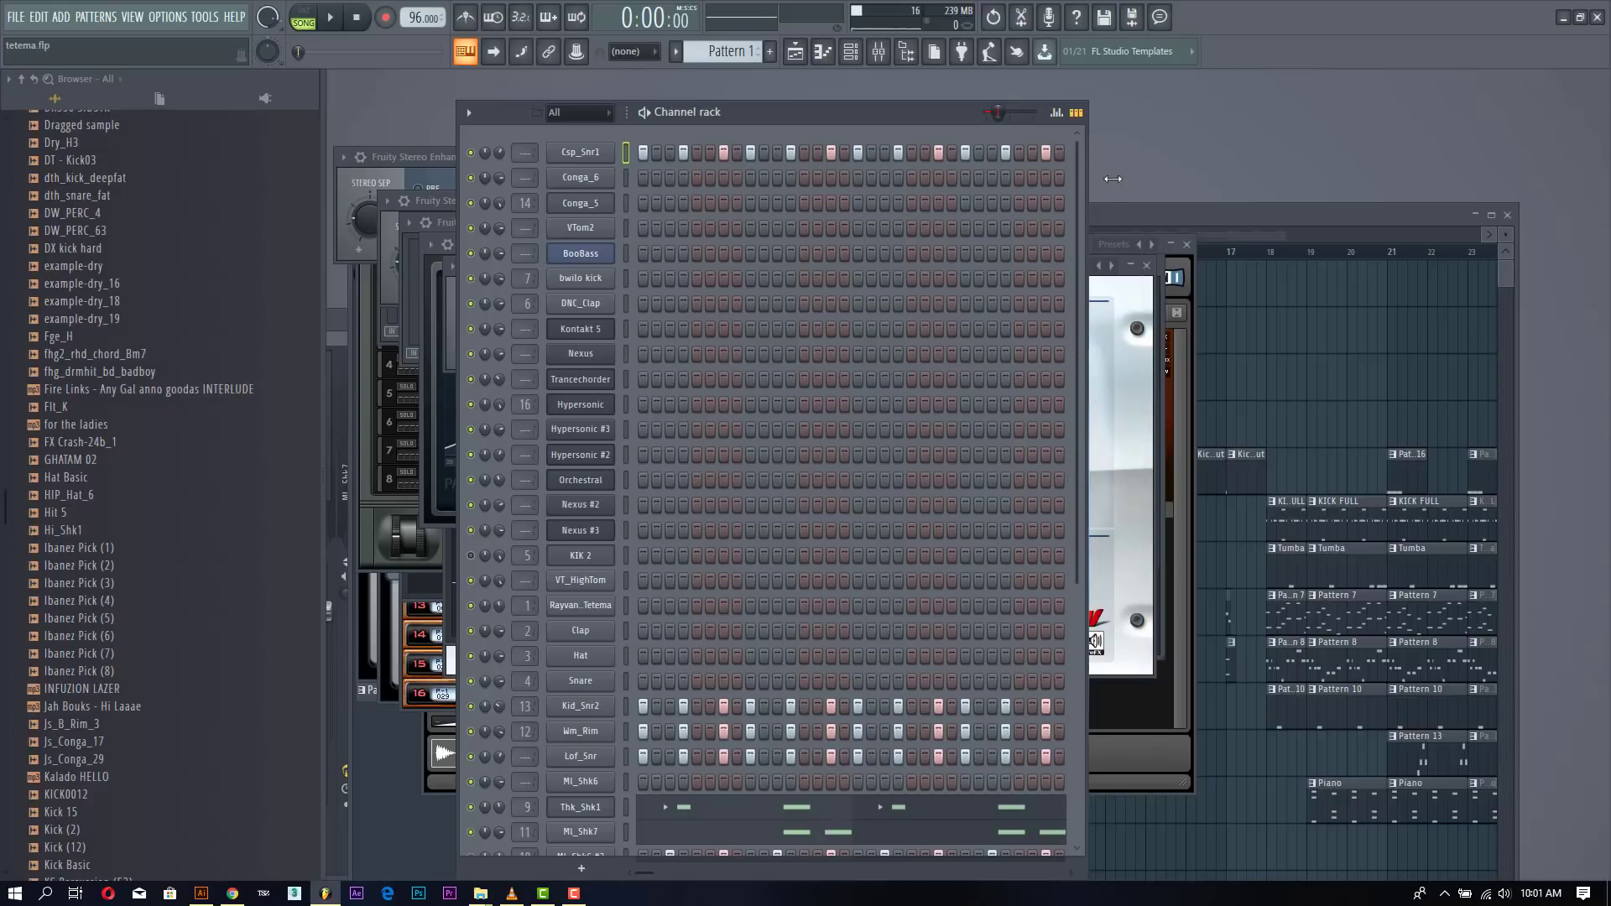
Step: Switch playback to pattern mode and listen to Pattern 1 while looking through its channels
{"action": "left_click", "coordinate": [306, 19]}
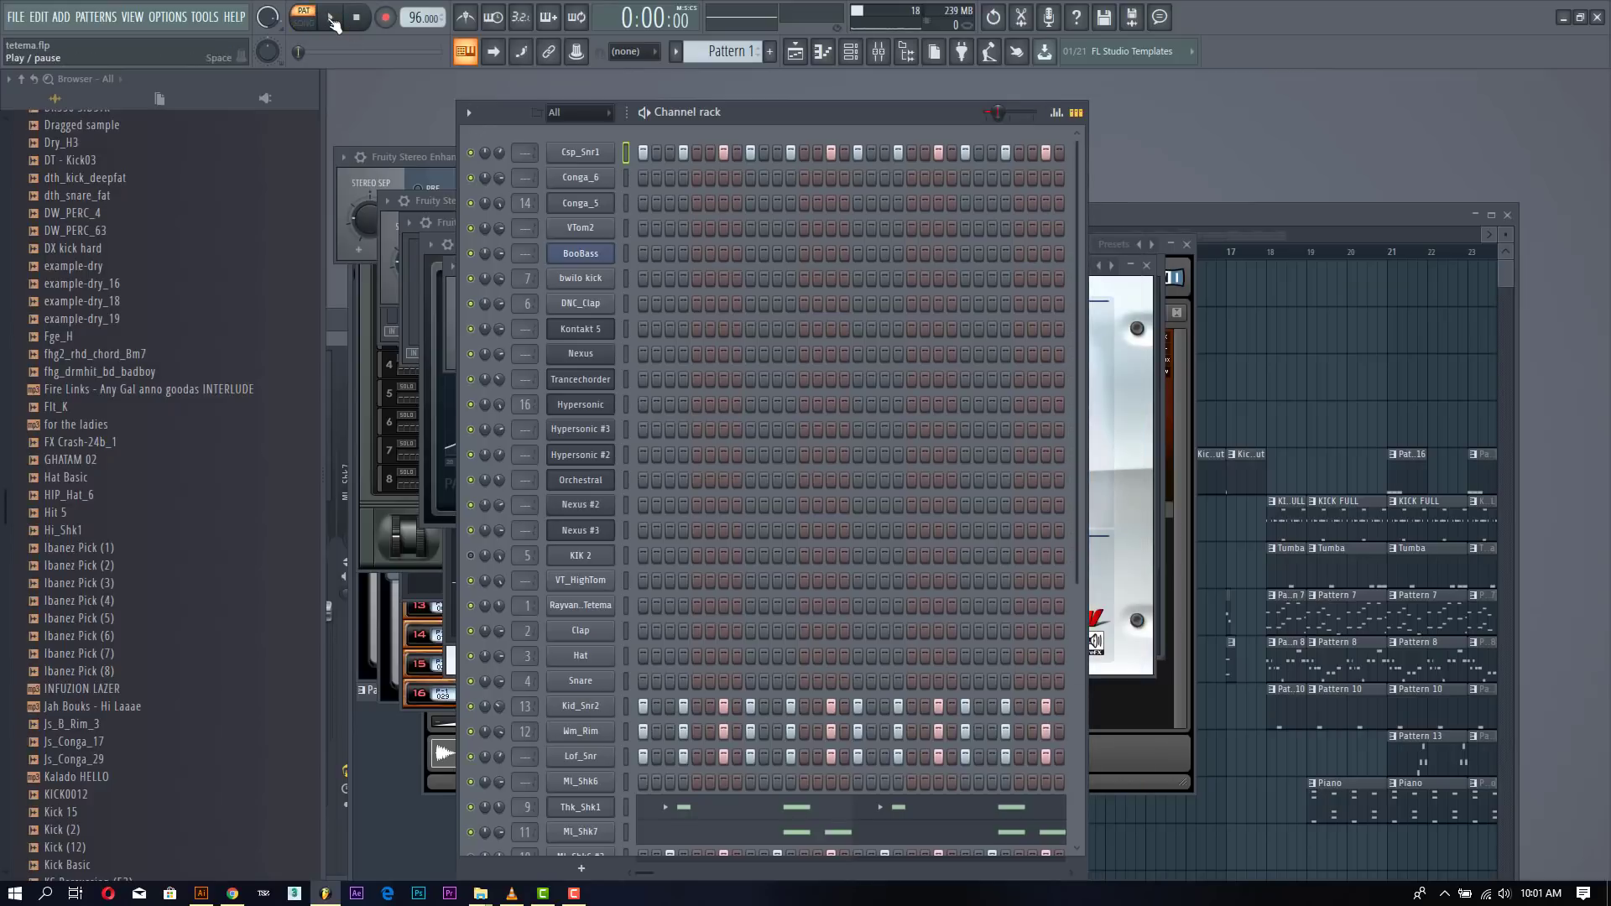
{"action": "left_click", "coordinate": [331, 17]}
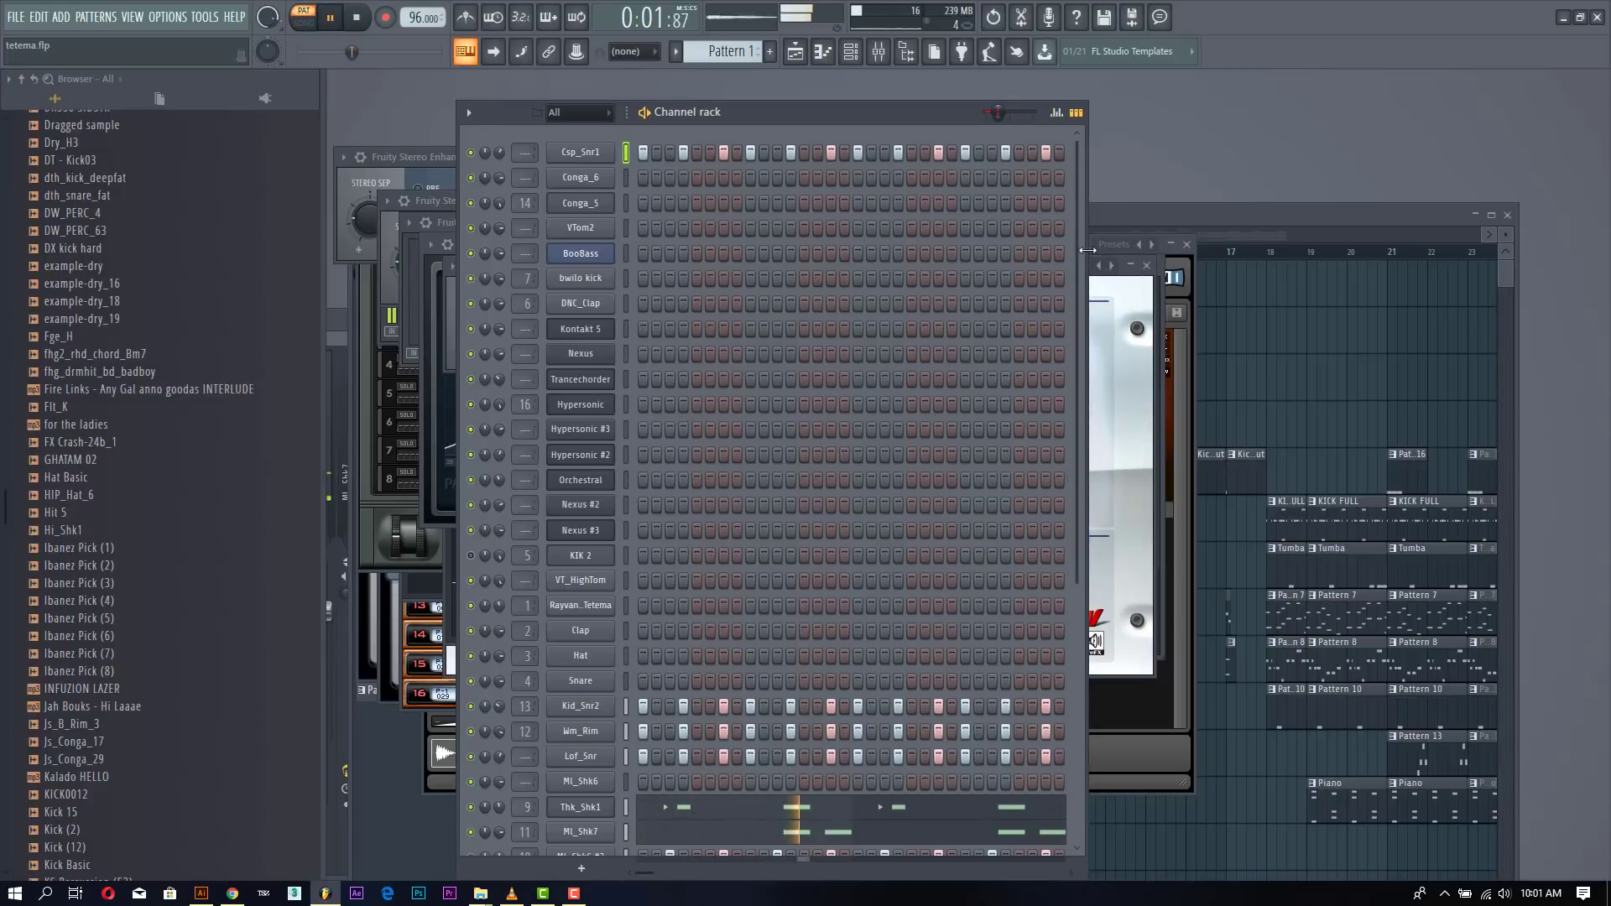
{"action": "scroll", "coordinate": [1026, 352], "scroll_direction": "down", "scroll_amount": 5}
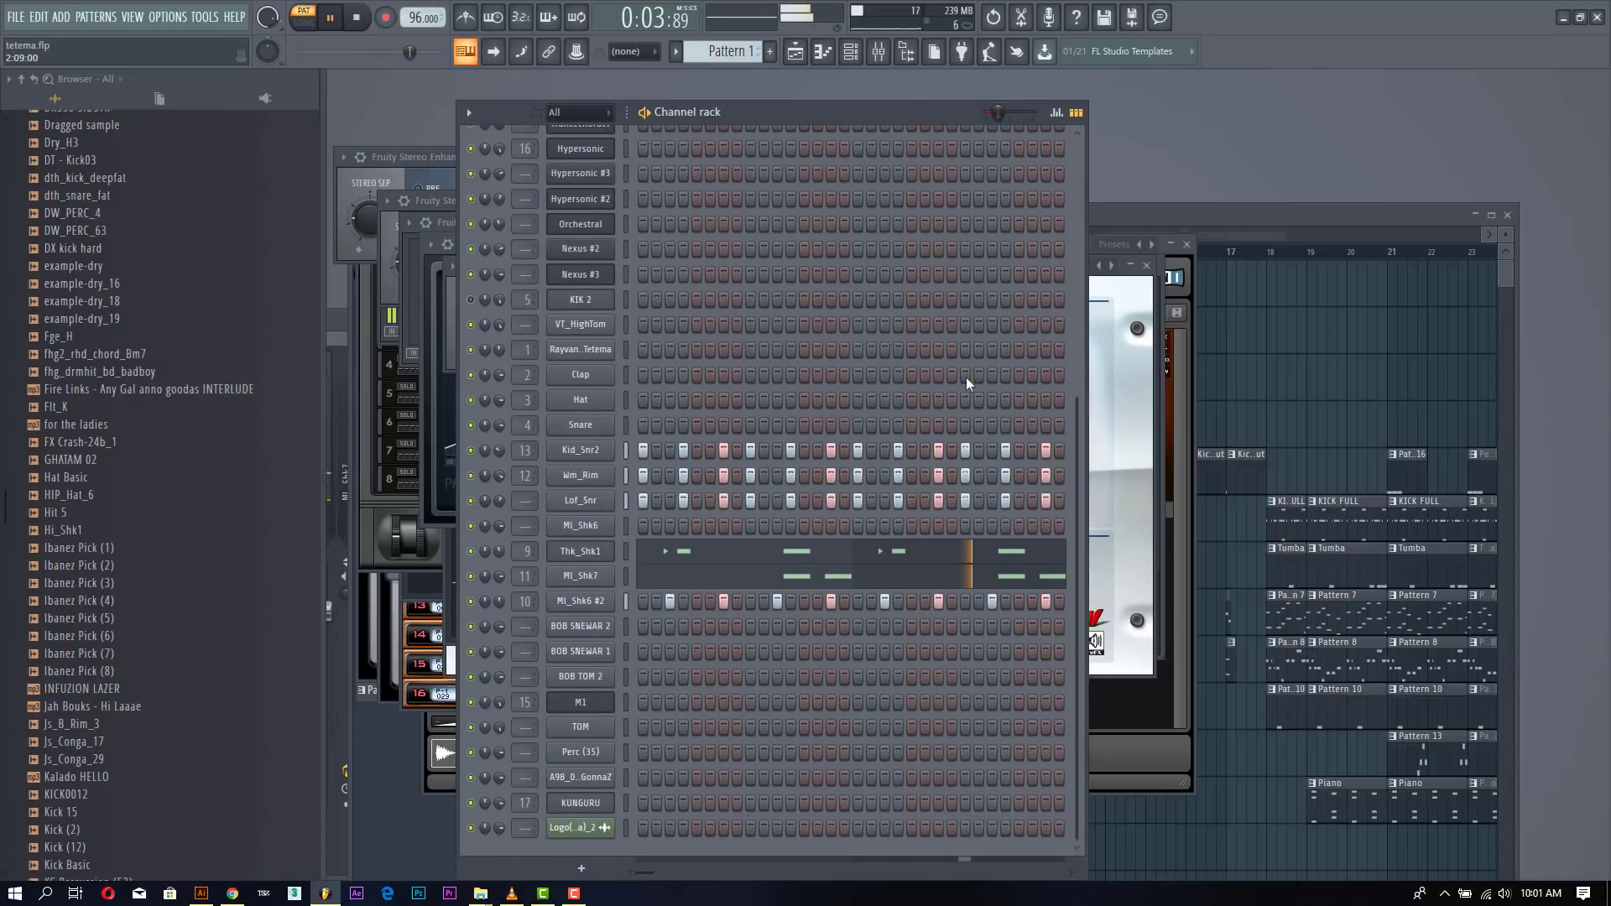
{"action": "scroll", "coordinate": [965, 376], "scroll_direction": "up", "scroll_amount": 3}
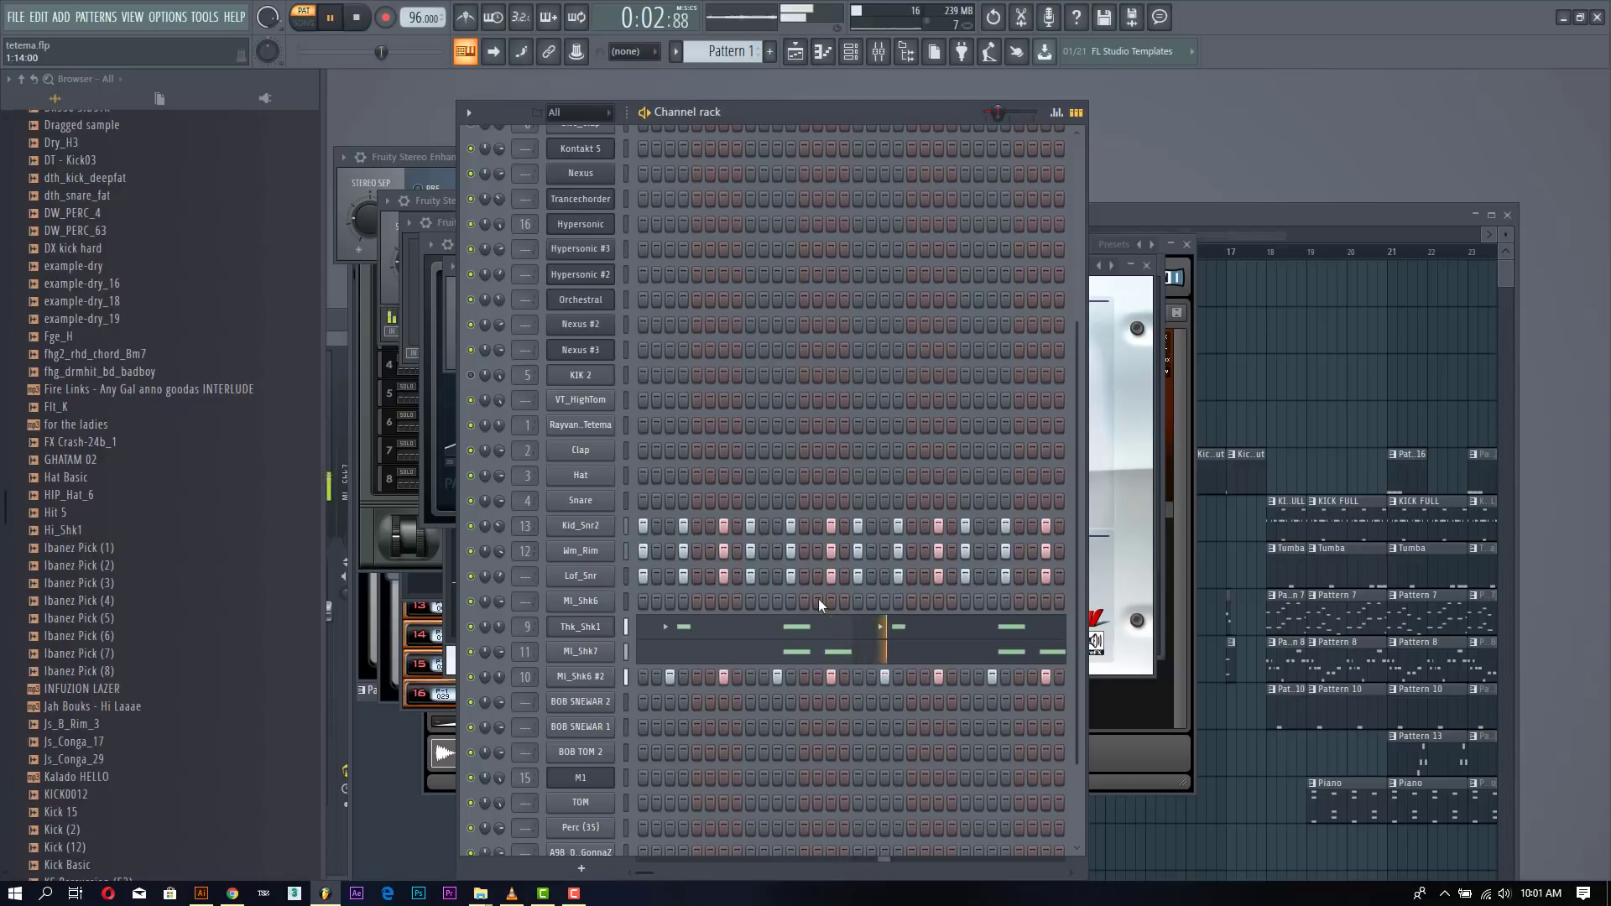
{"action": "key", "text": "space"}
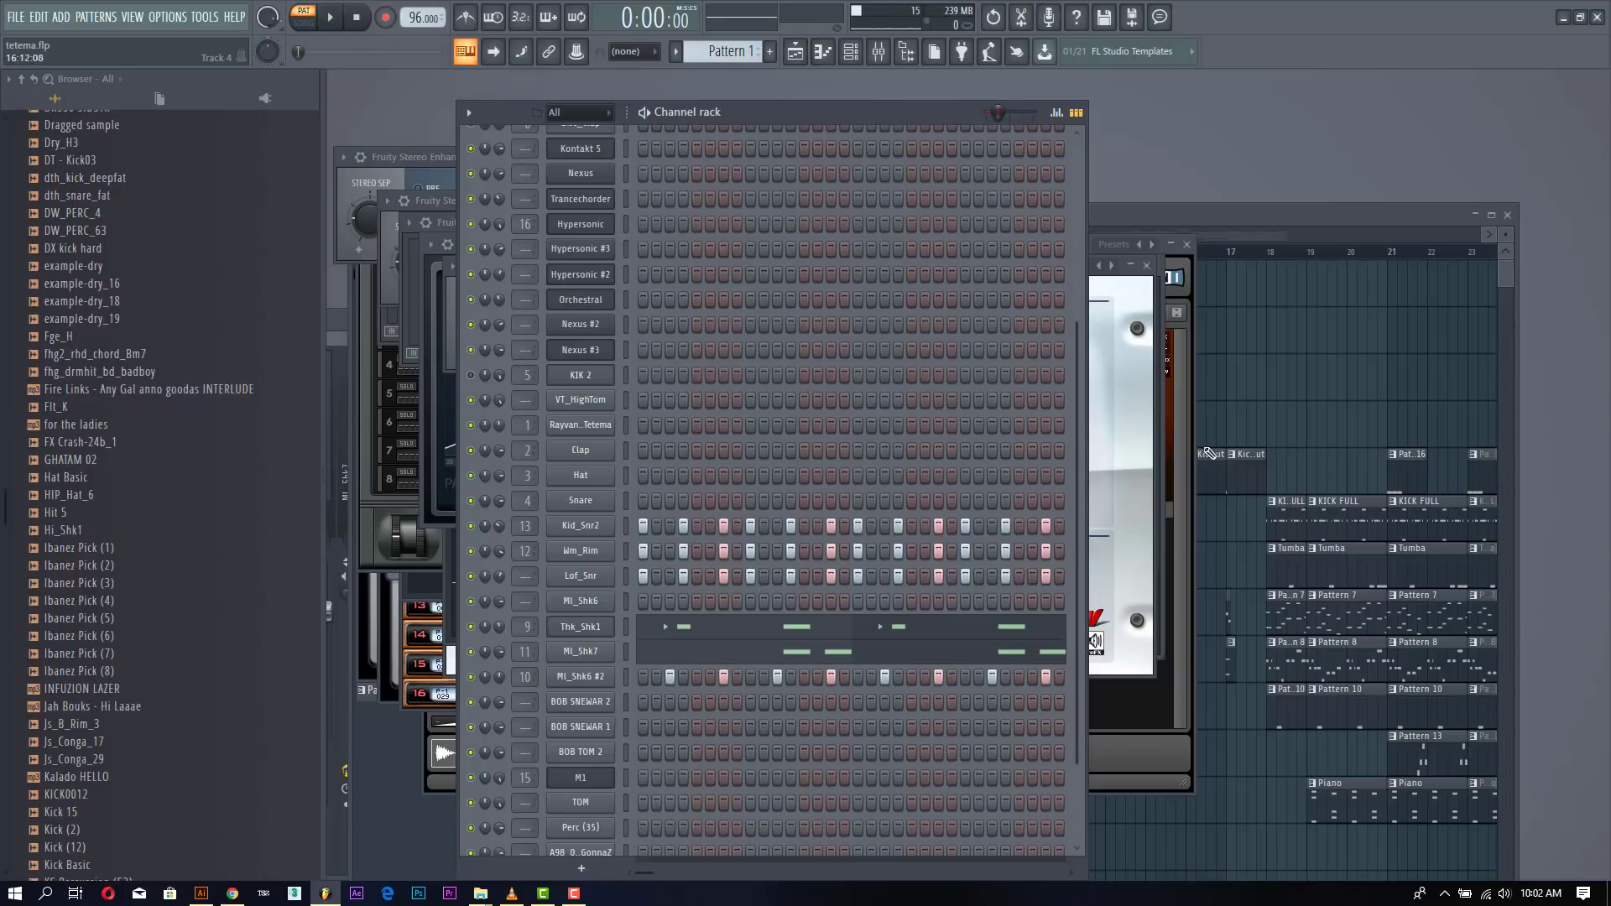
Step: Widen the channel rack slightly further and replay Pattern 1 briefly
{"action": "left_click_drag", "start_coordinate": [1089, 426], "coordinate": [1143, 470]}
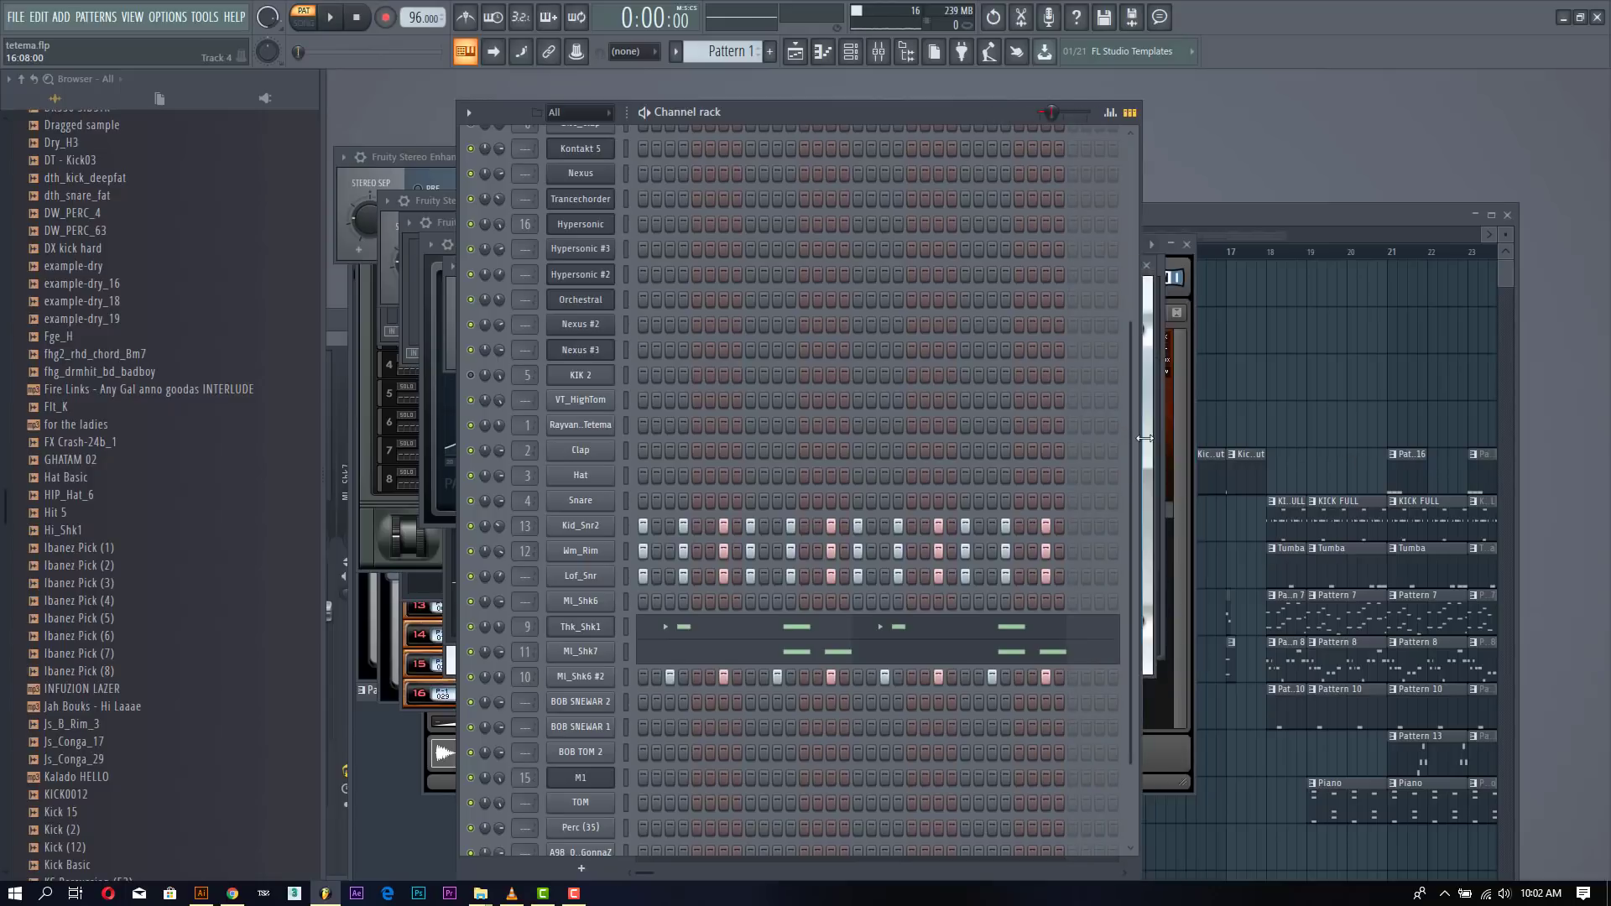
{"action": "key", "text": "space"}
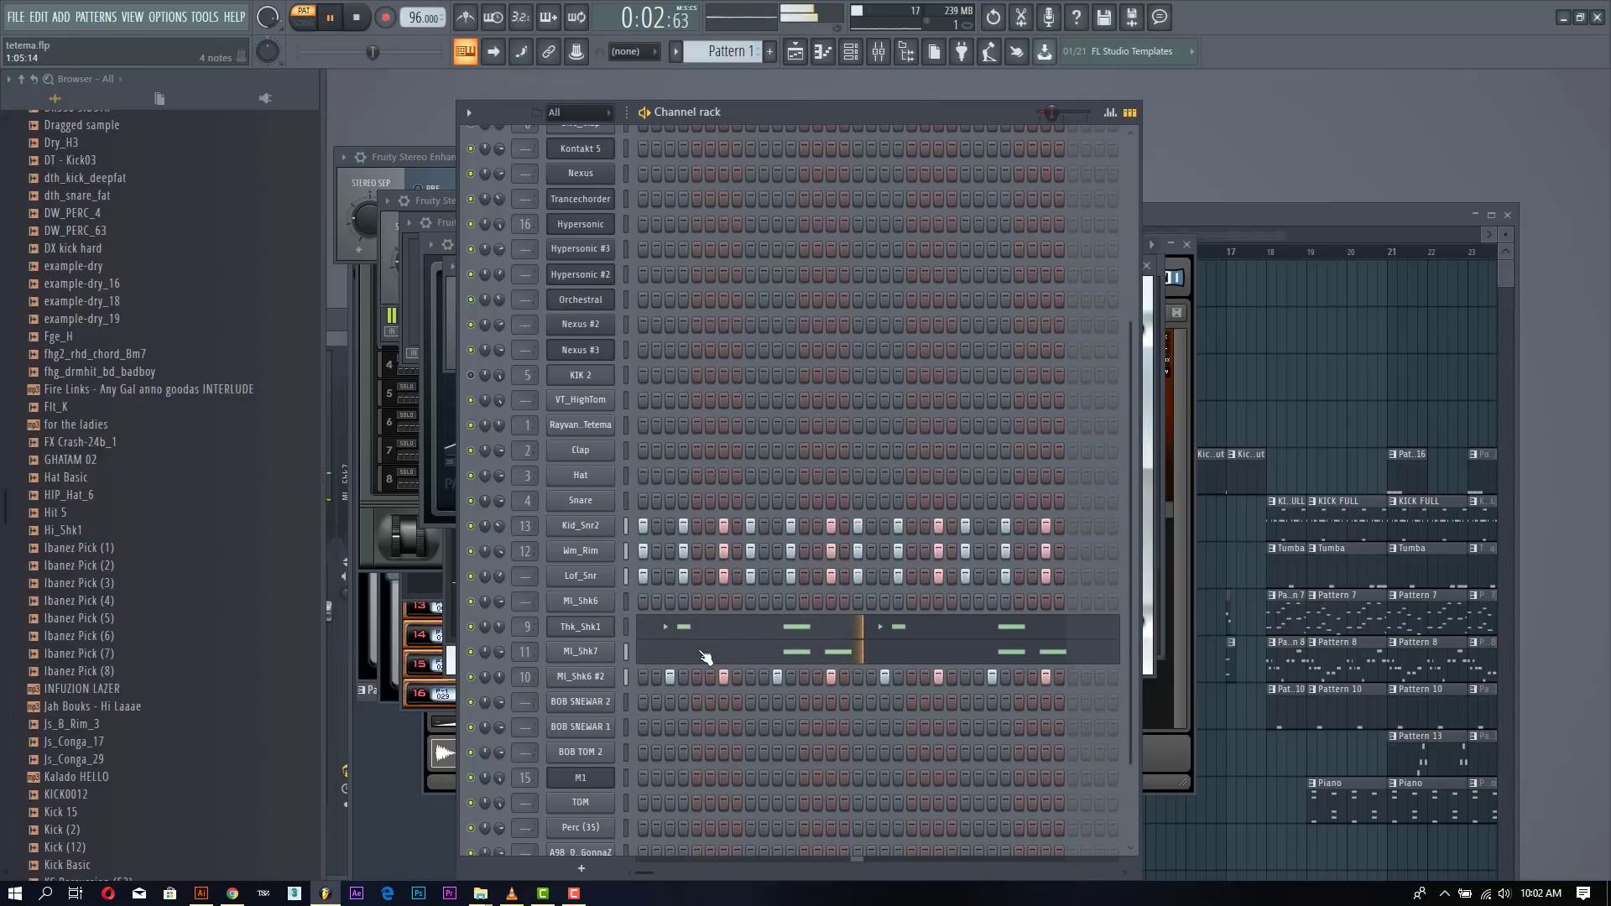
{"action": "key", "text": "space"}
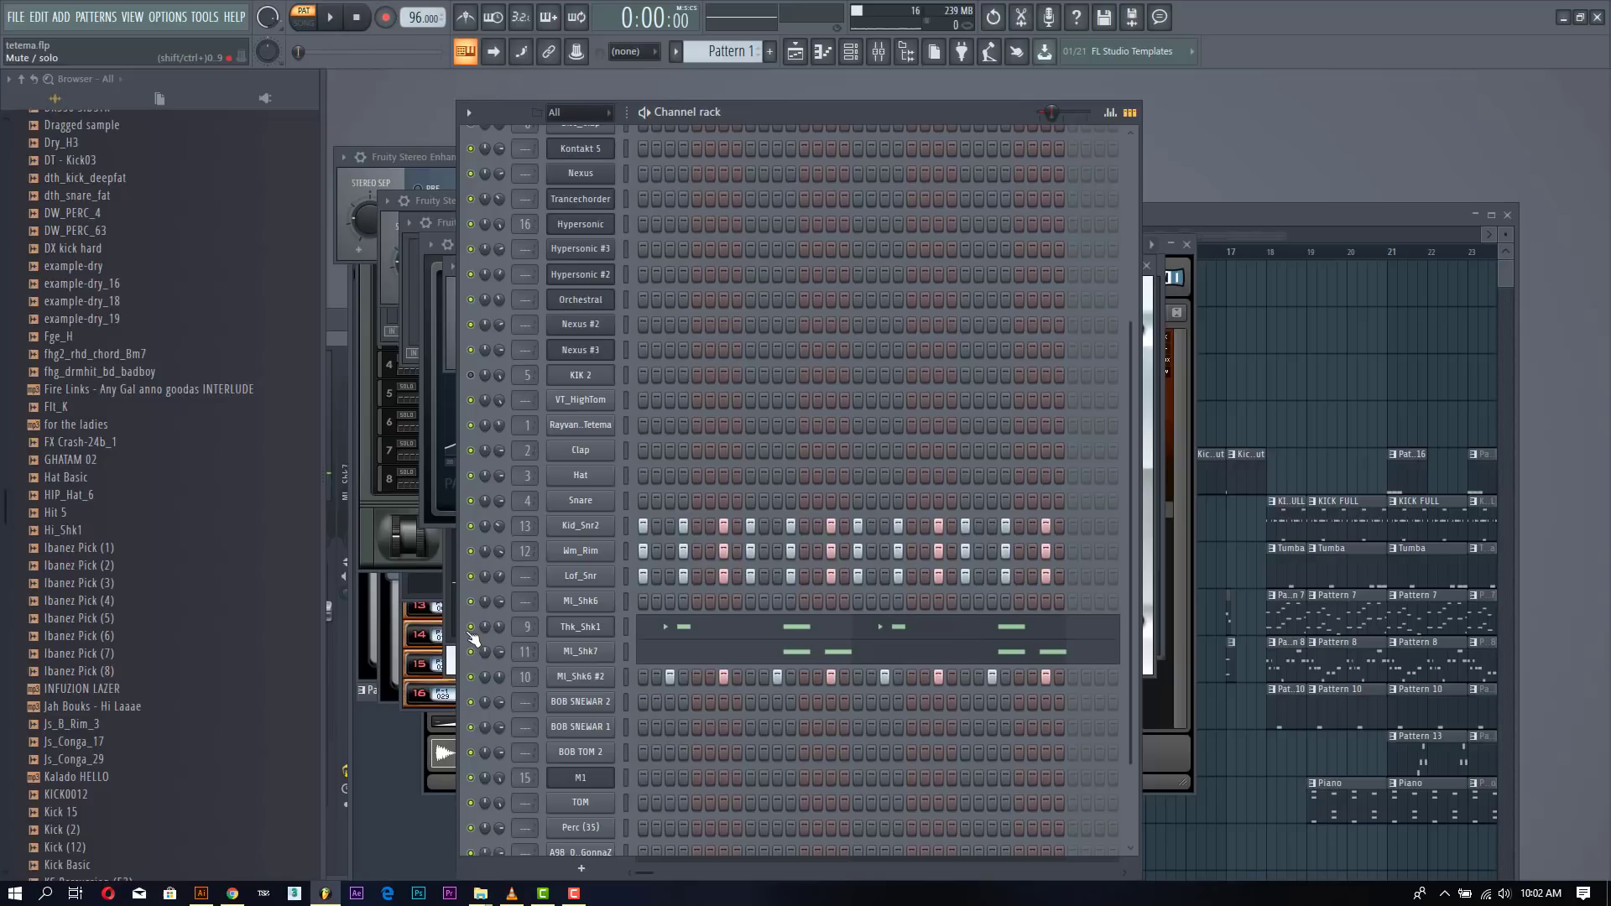
Step: Solo the shaker channels Thk_Shk1, Ml_Shk7 and Ml_Shk6 #2 and start playing Pattern 1
{"action": "right_click", "coordinate": [470, 630]}
{"action": "left_click", "coordinate": [482, 621]}
{"action": "key", "text": "space"}
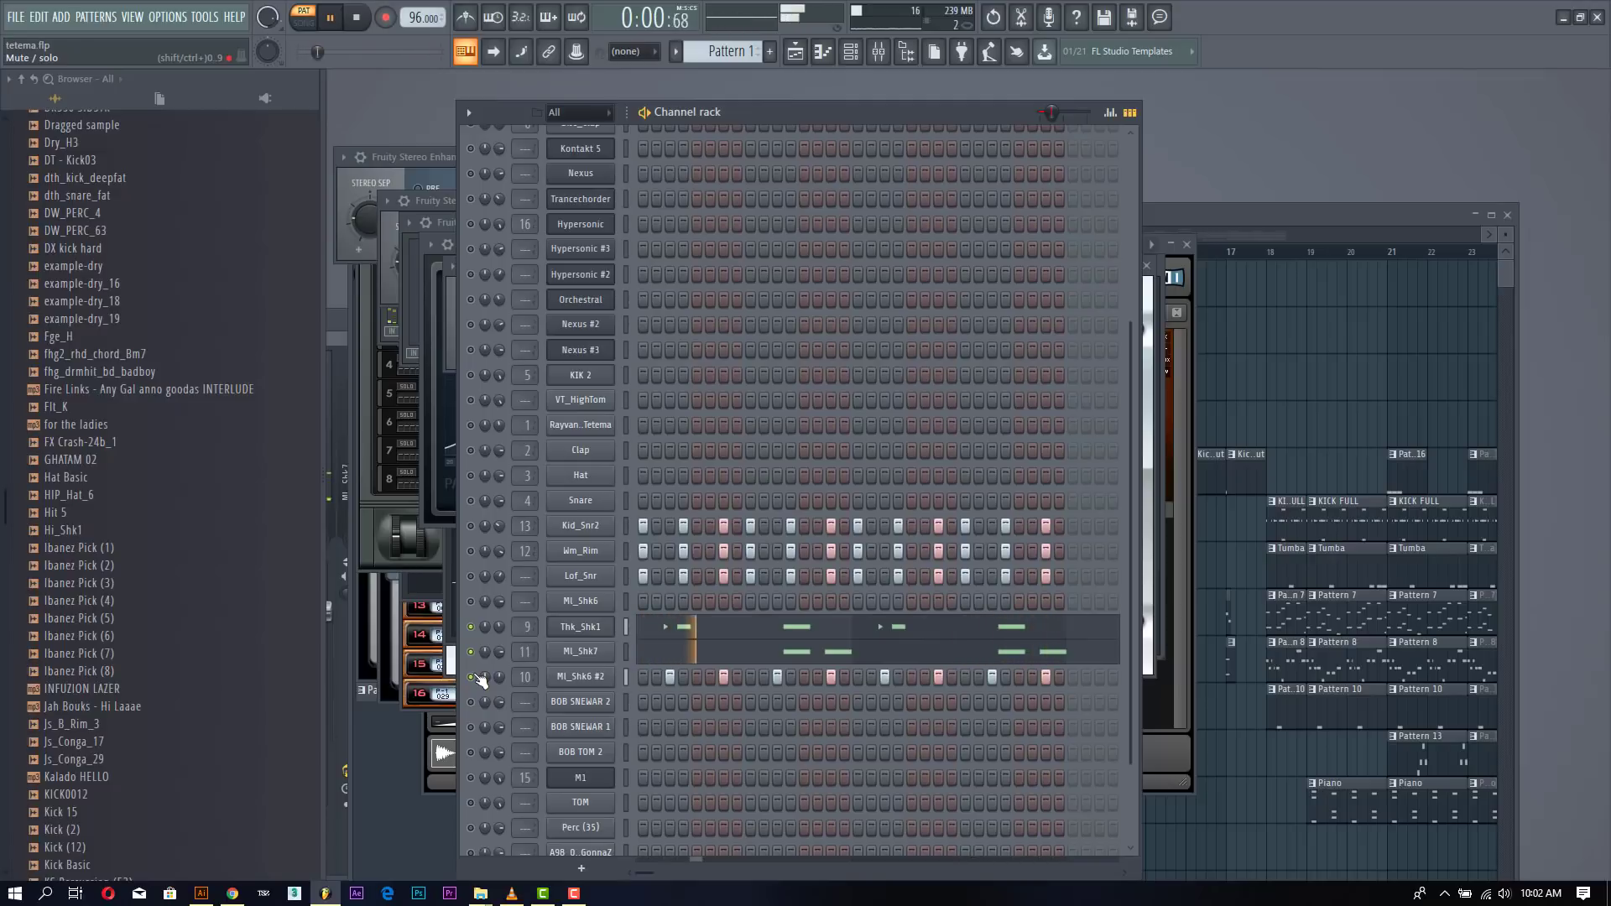
Step: Bring in Lof_Snr, Wm_Rim, Kid_Snr2 and Csp_Snr1 one by one during playback to hear the layered snares
{"action": "left_click", "coordinate": [471, 577]}
{"action": "left_click", "coordinate": [471, 552]}
{"action": "left_click", "coordinate": [471, 526]}
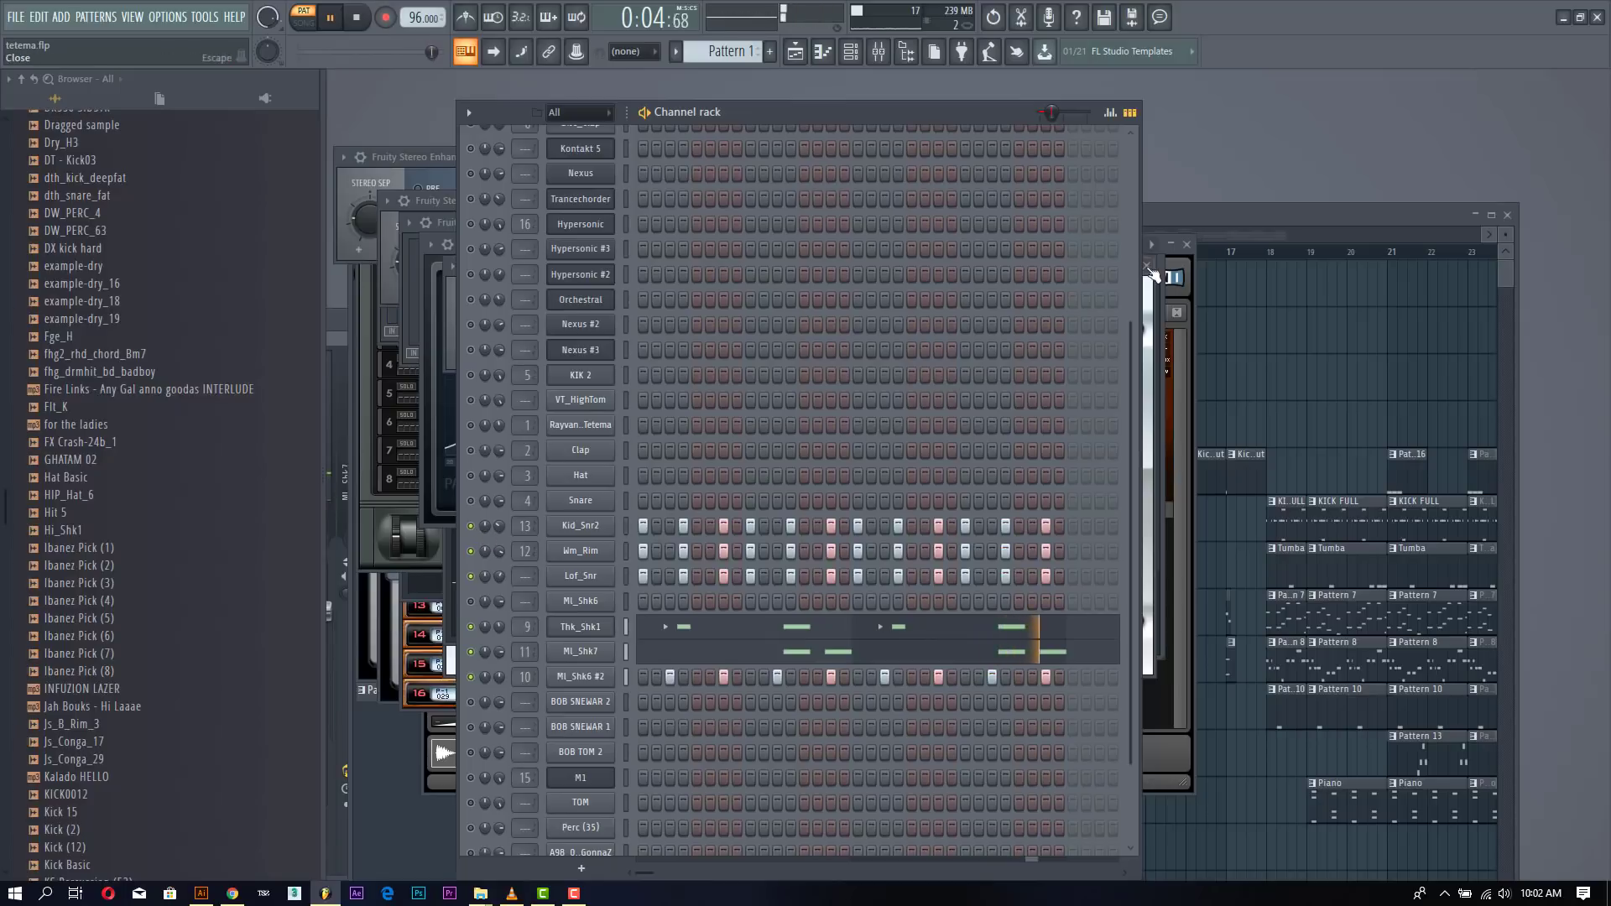
{"action": "left_click_drag", "start_coordinate": [1131, 339], "coordinate": [1125, 134]}
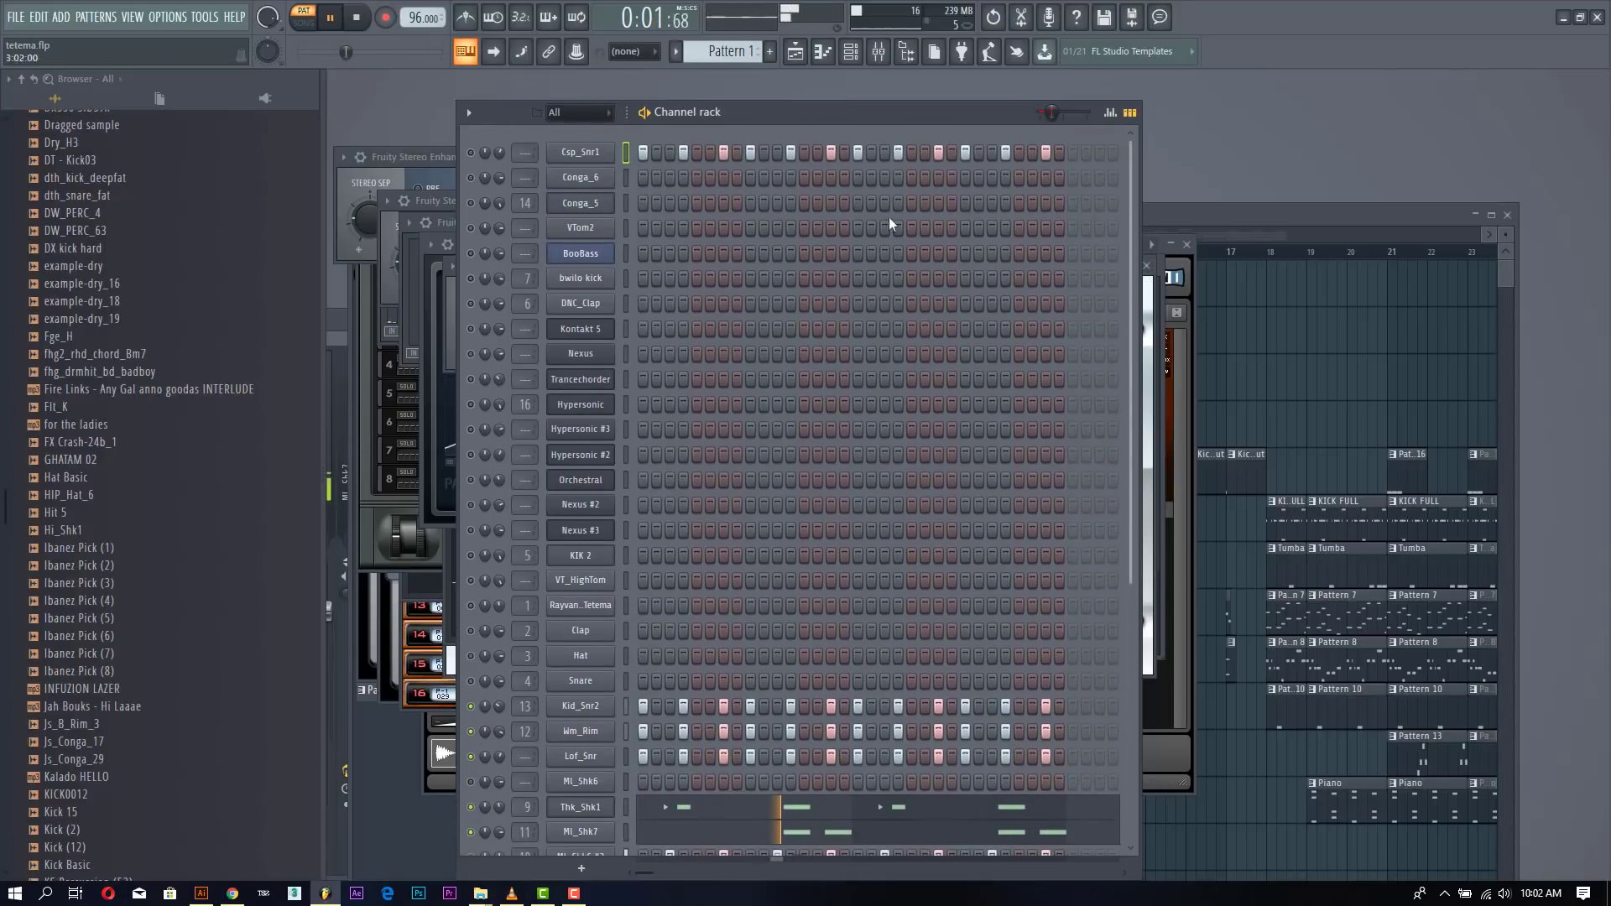
{"action": "left_click", "coordinate": [471, 152]}
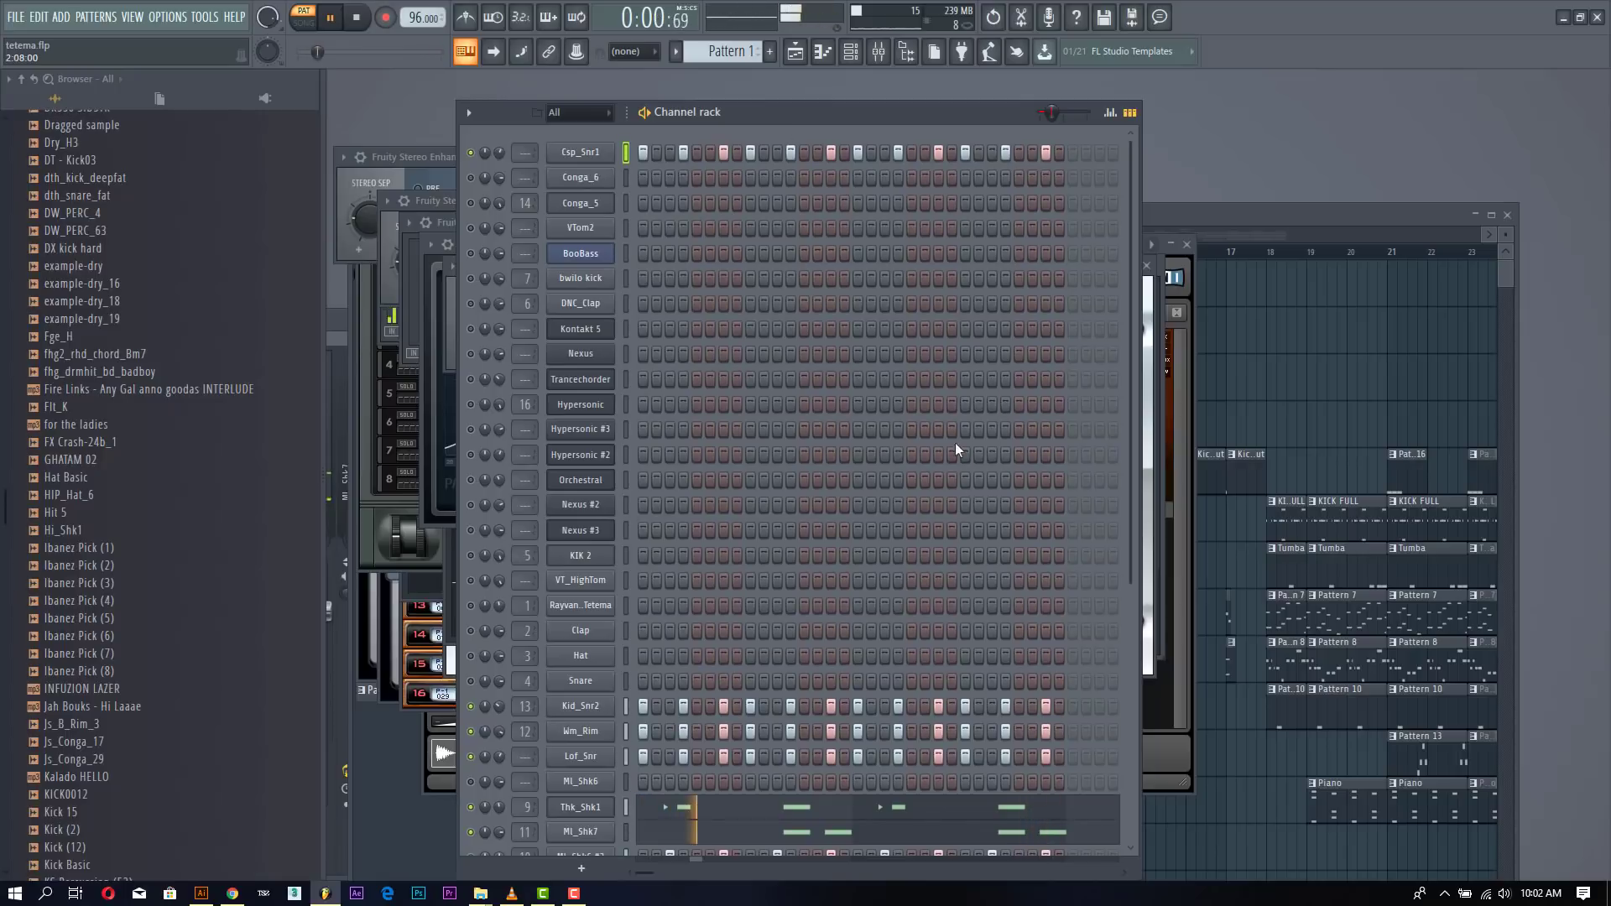
{"action": "key", "text": "space"}
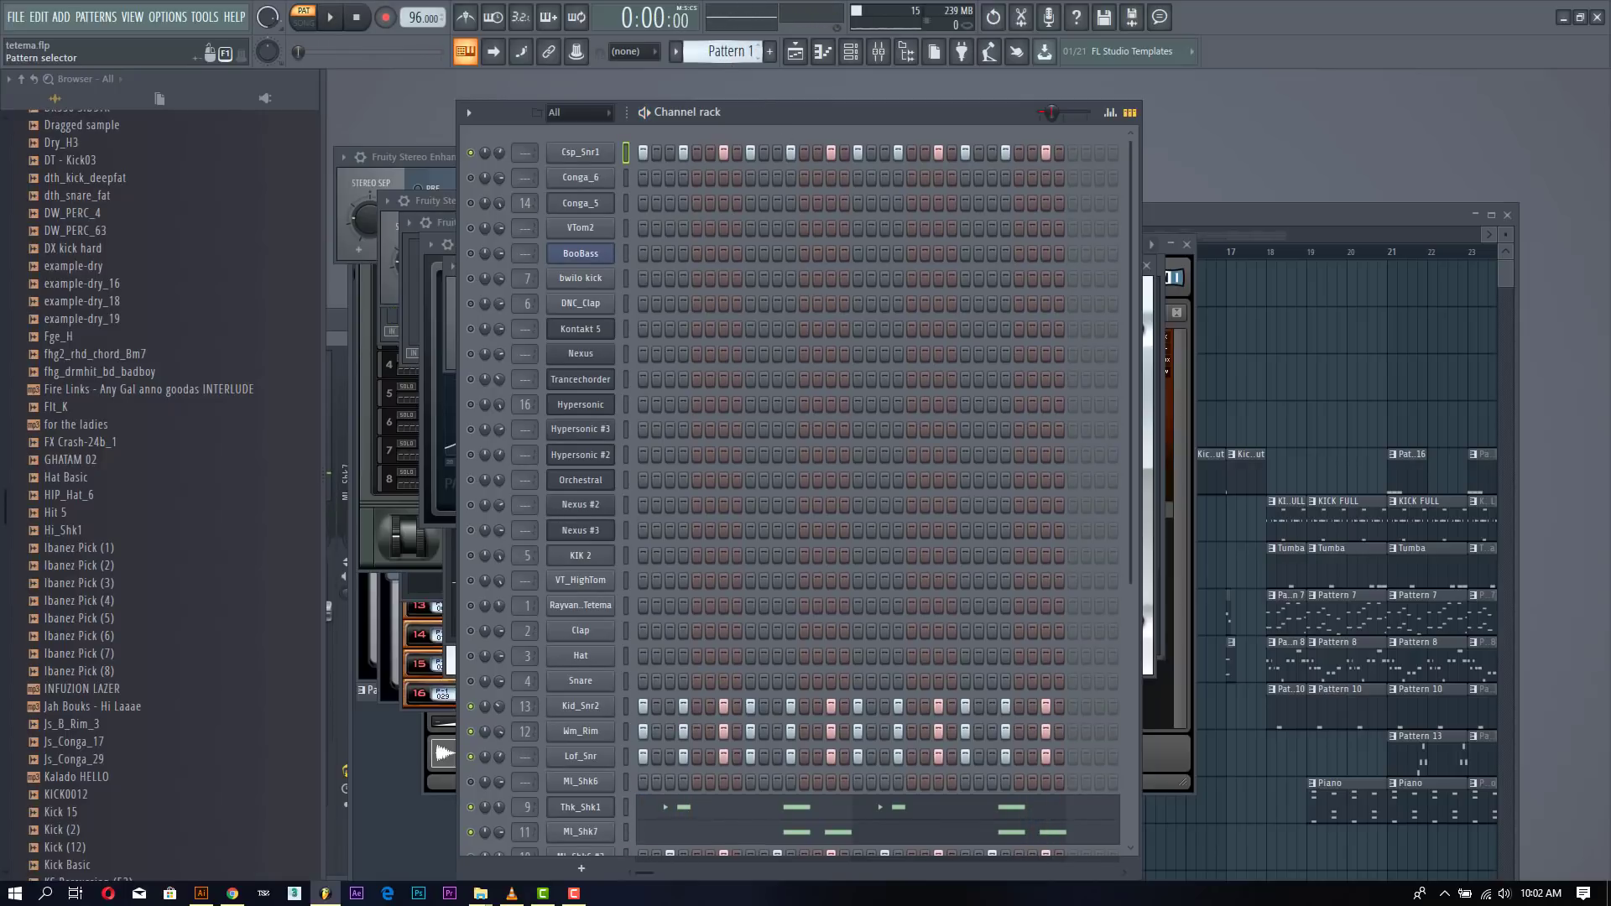
Step: Switch to the Drum rool pattern and unmute all channels in the channel rack
{"action": "scroll", "coordinate": [723, 52], "scroll_direction": "down", "scroll_amount": 1}
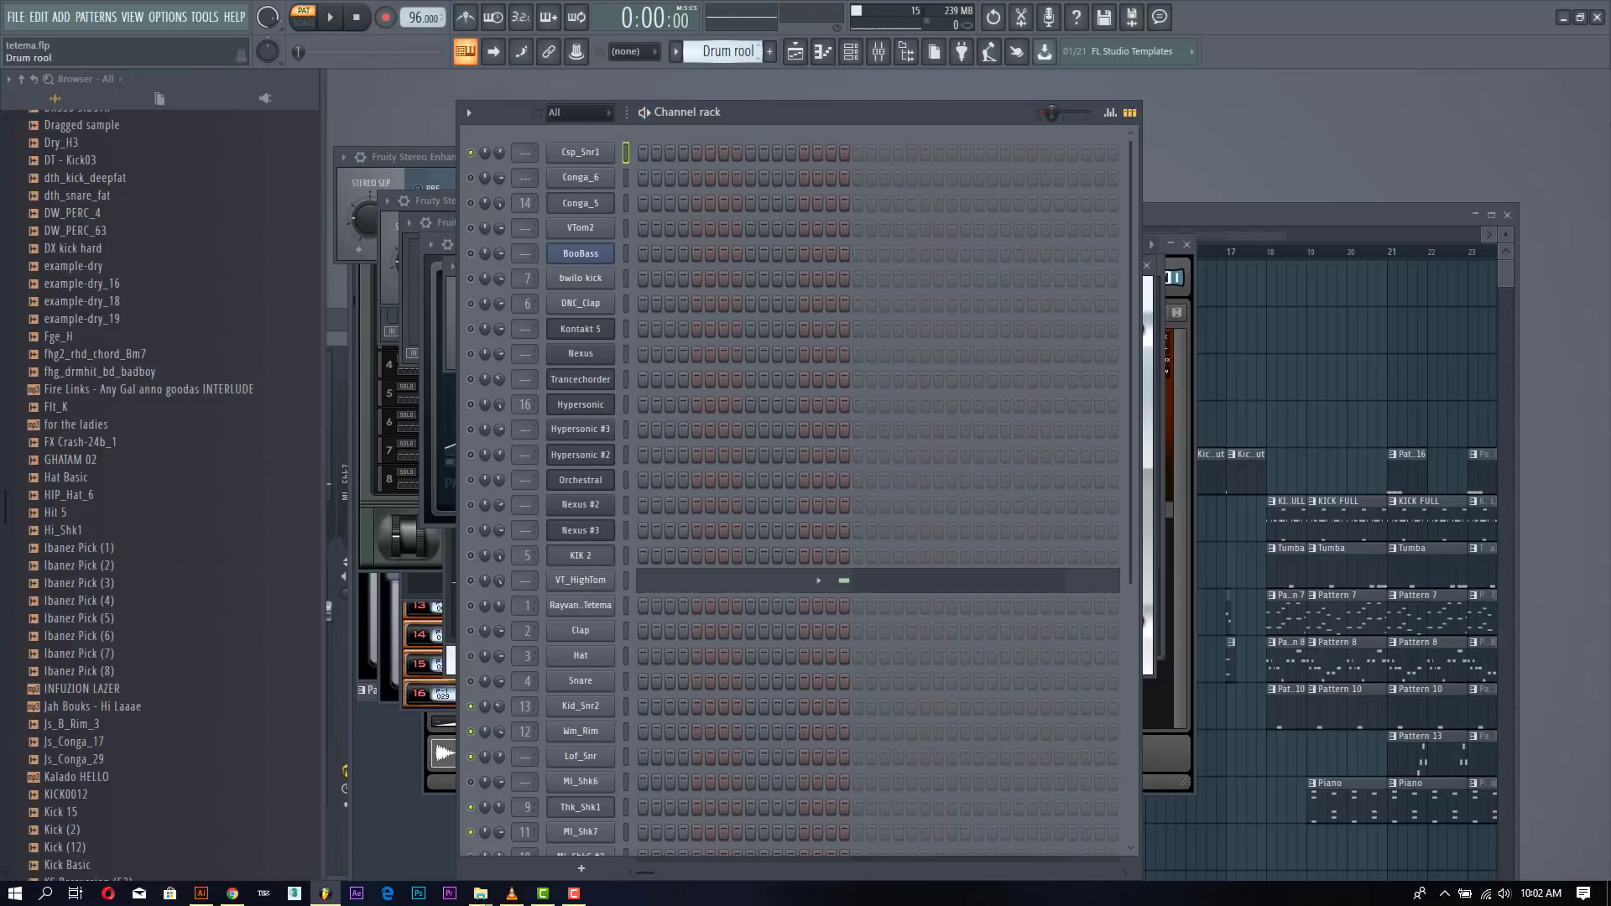
{"action": "right_click", "coordinate": [470, 584]}
{"action": "left_click", "coordinate": [480, 594]}
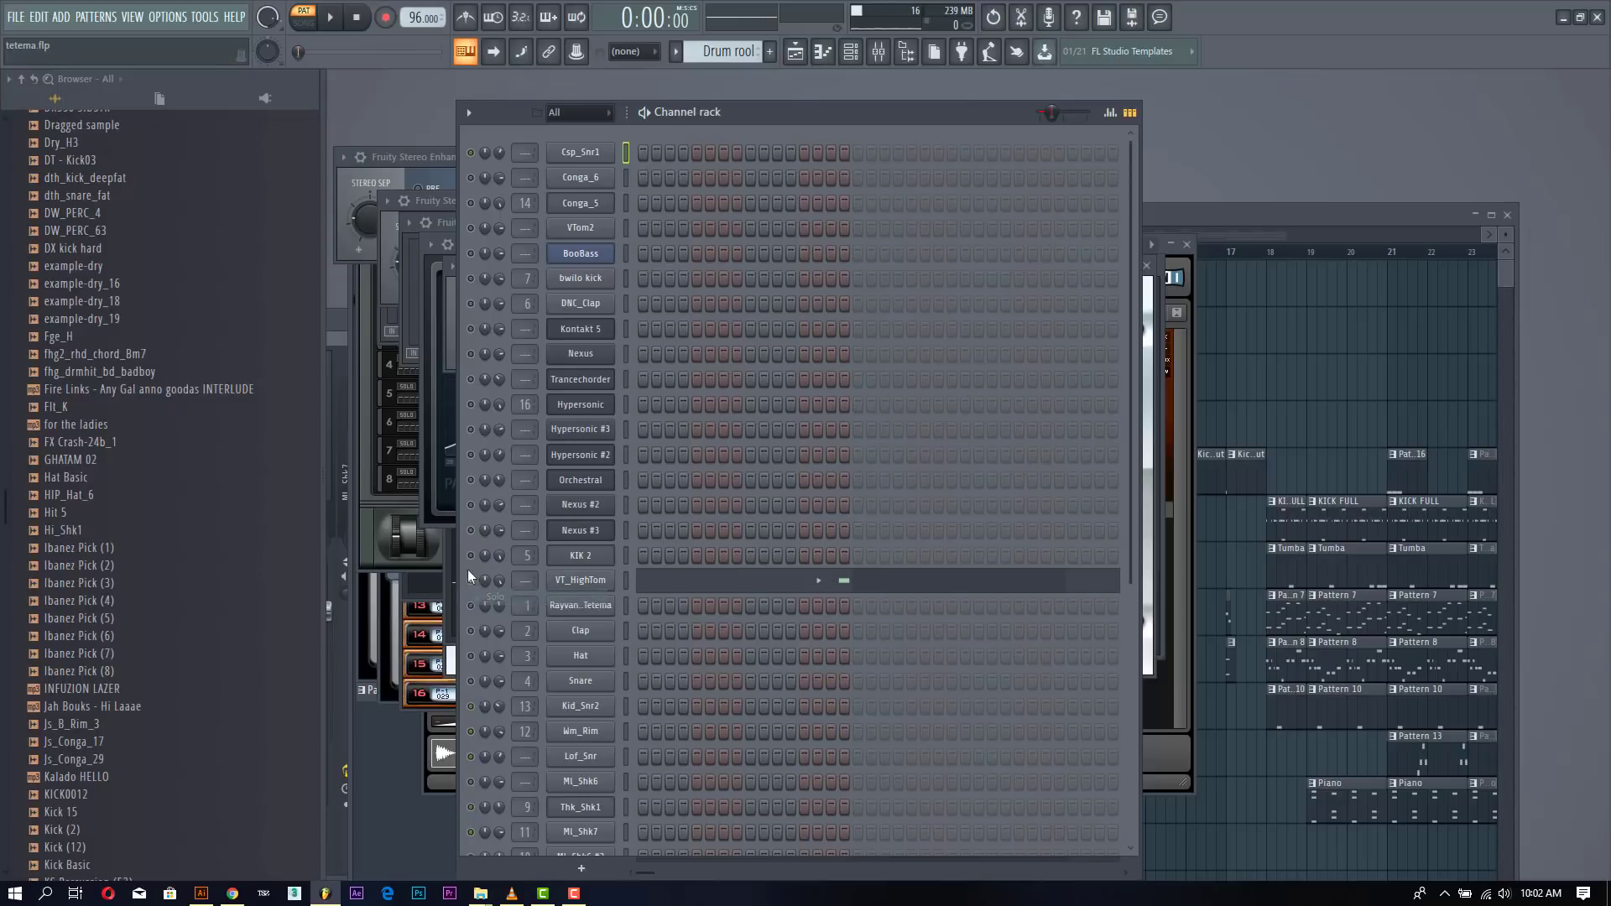
{"action": "right_click", "coordinate": [476, 585]}
{"action": "left_click", "coordinate": [484, 585]}
Step: Bring the channel rack back in front of the playlist and listen to the Drum rool pattern
{"action": "left_click", "coordinate": [1209, 217]}
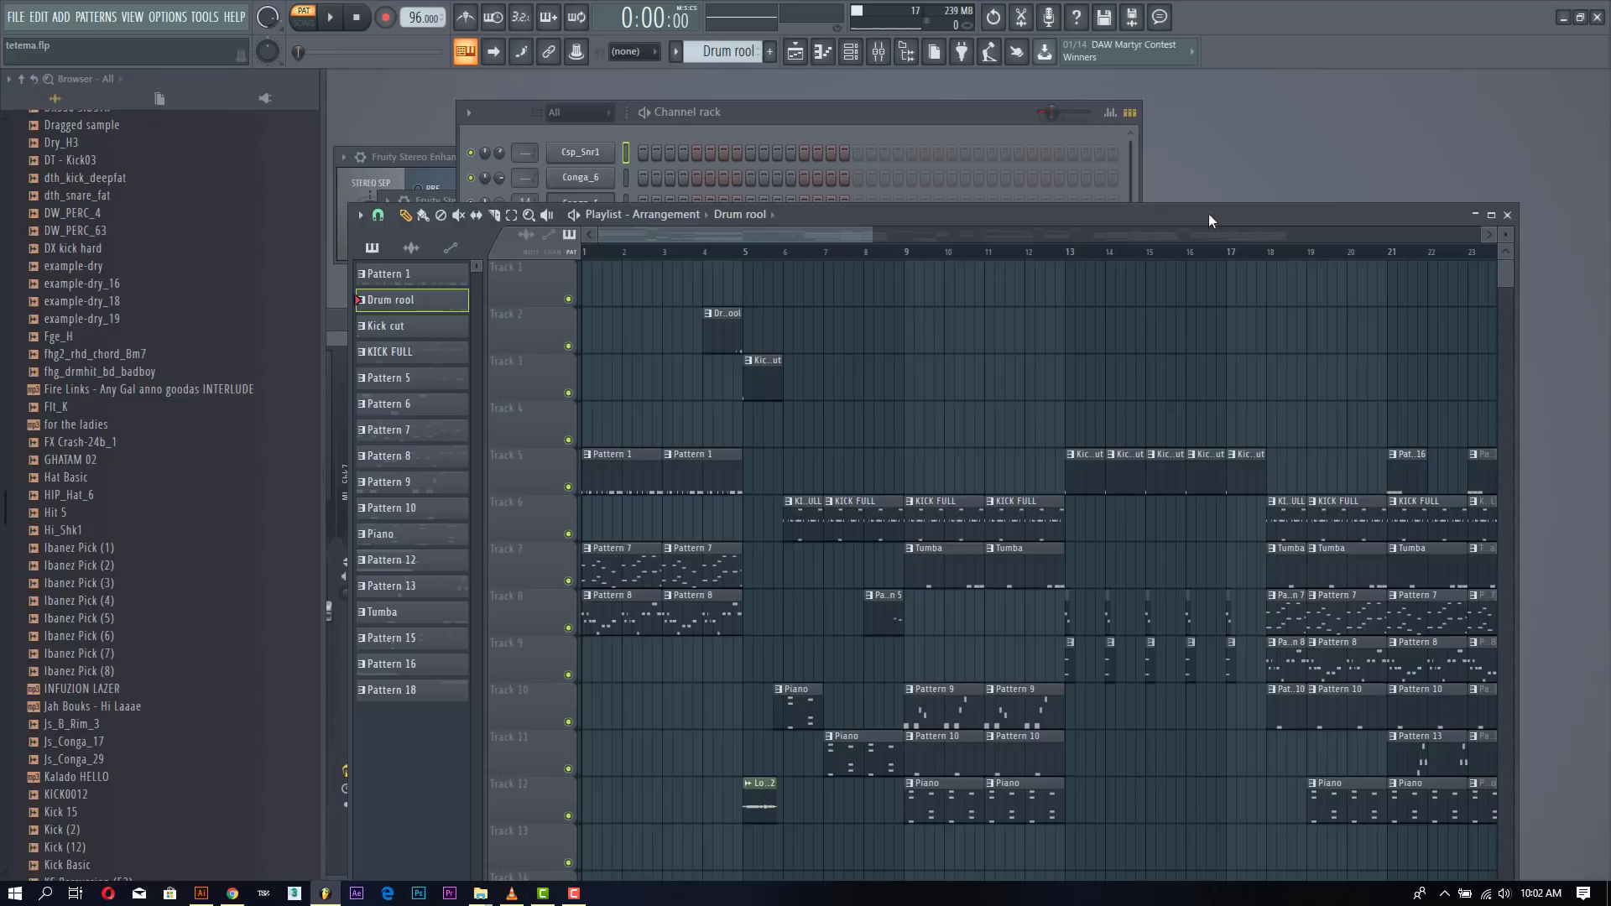
{"action": "left_click", "coordinate": [782, 113]}
{"action": "key", "text": "space"}
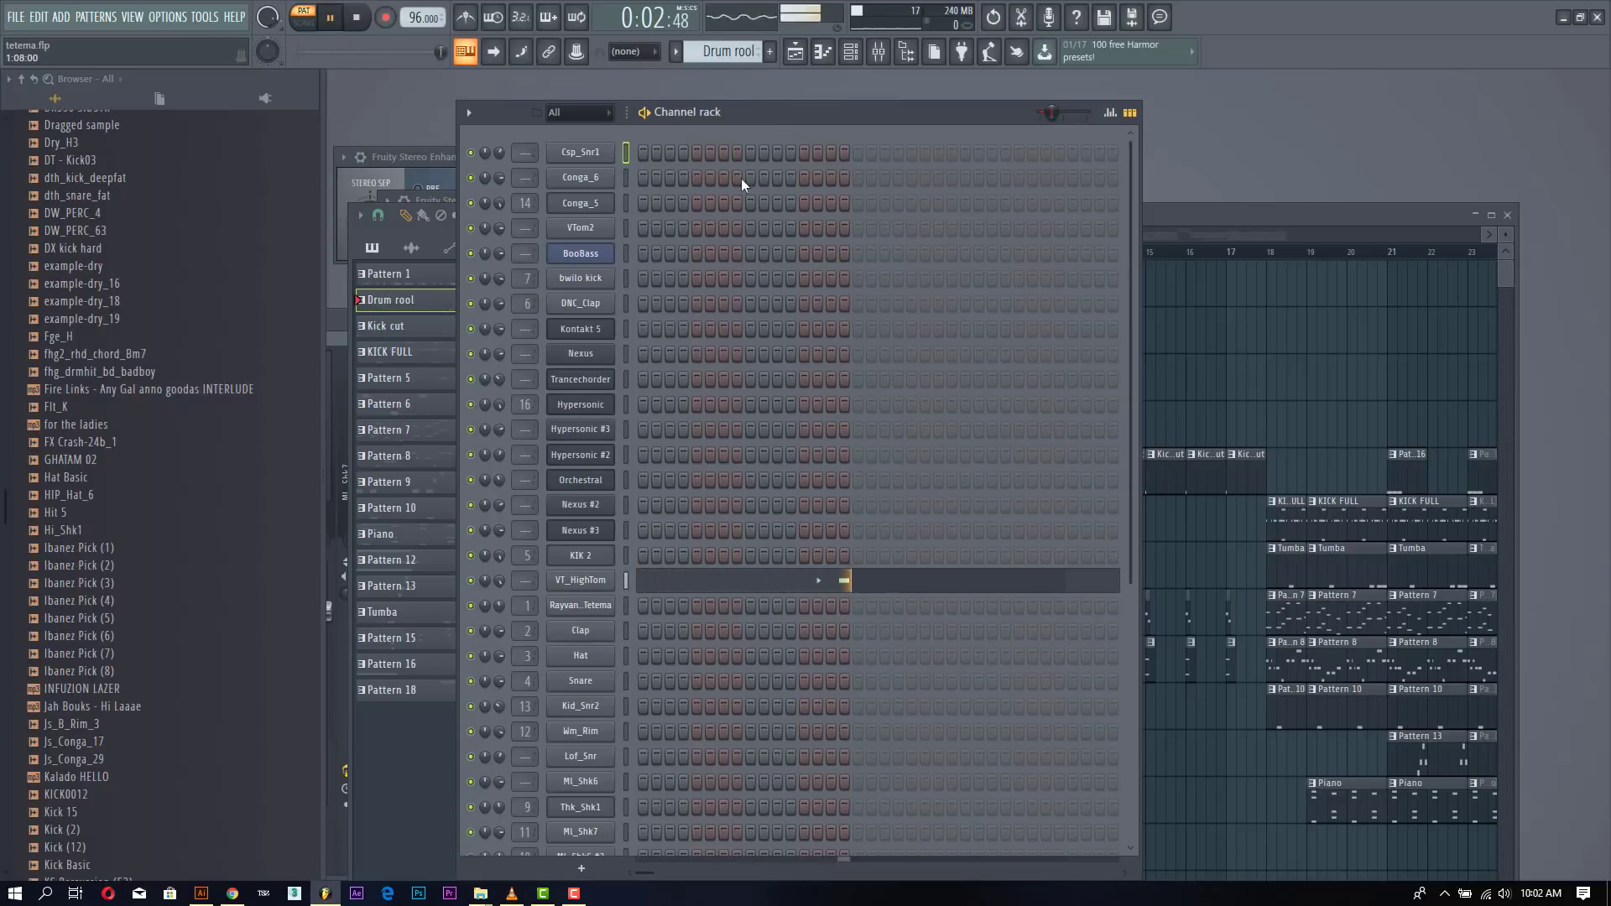
{"action": "key", "text": "space"}
Step: Select the Kick cut pattern and listen to it while checking which channels it uses
{"action": "scroll", "coordinate": [729, 50], "scroll_direction": "down", "scroll_amount": 1}
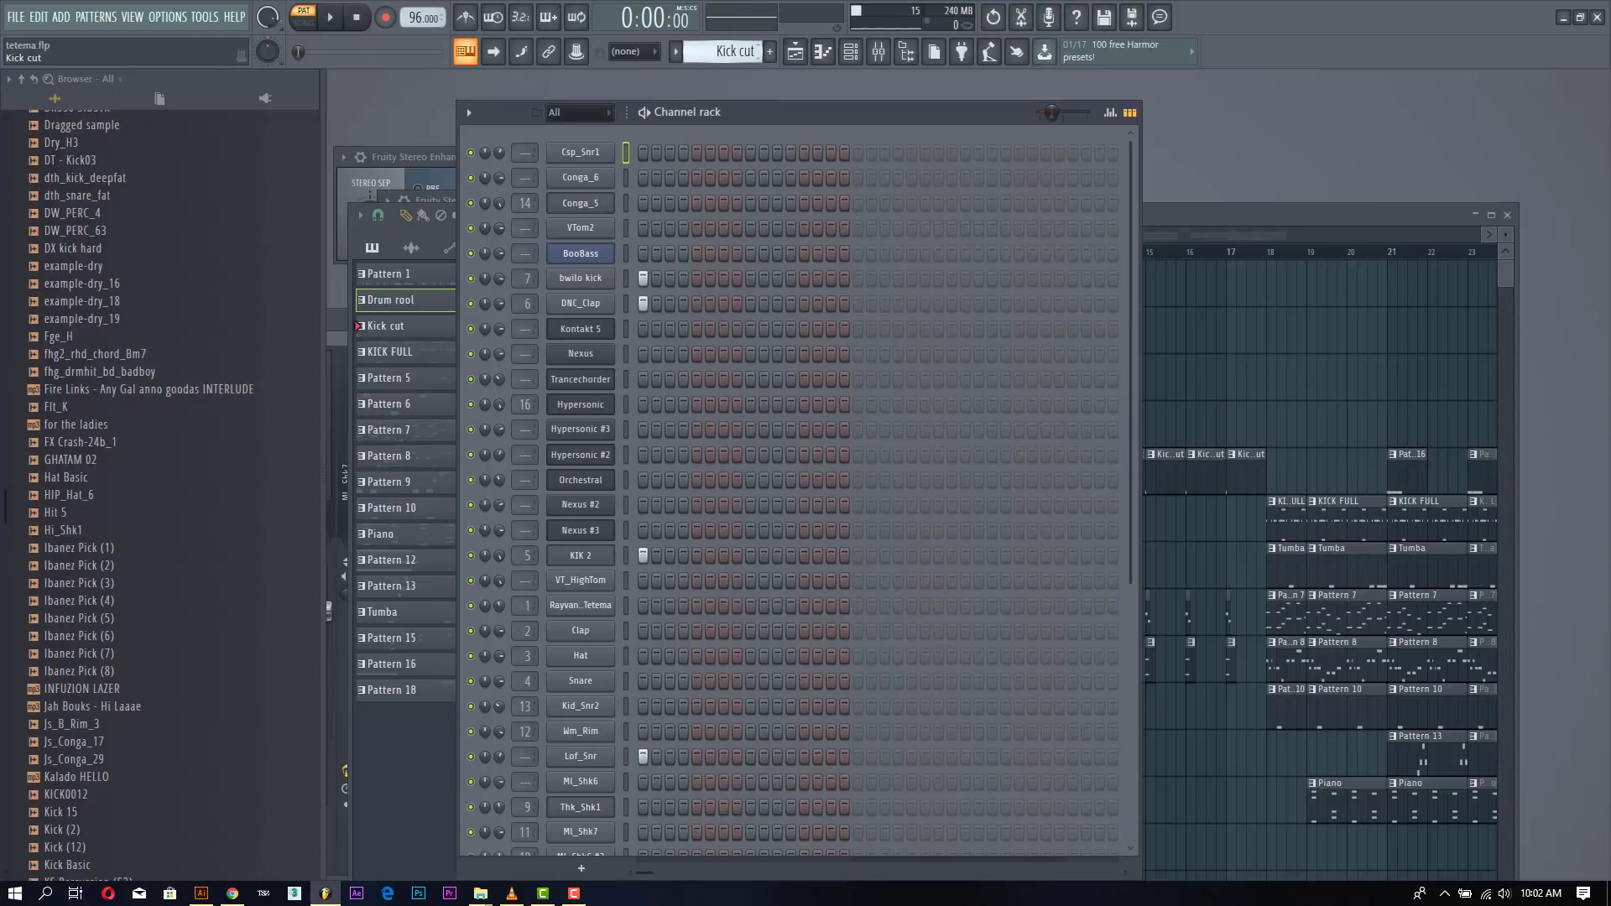
{"action": "key", "text": "space"}
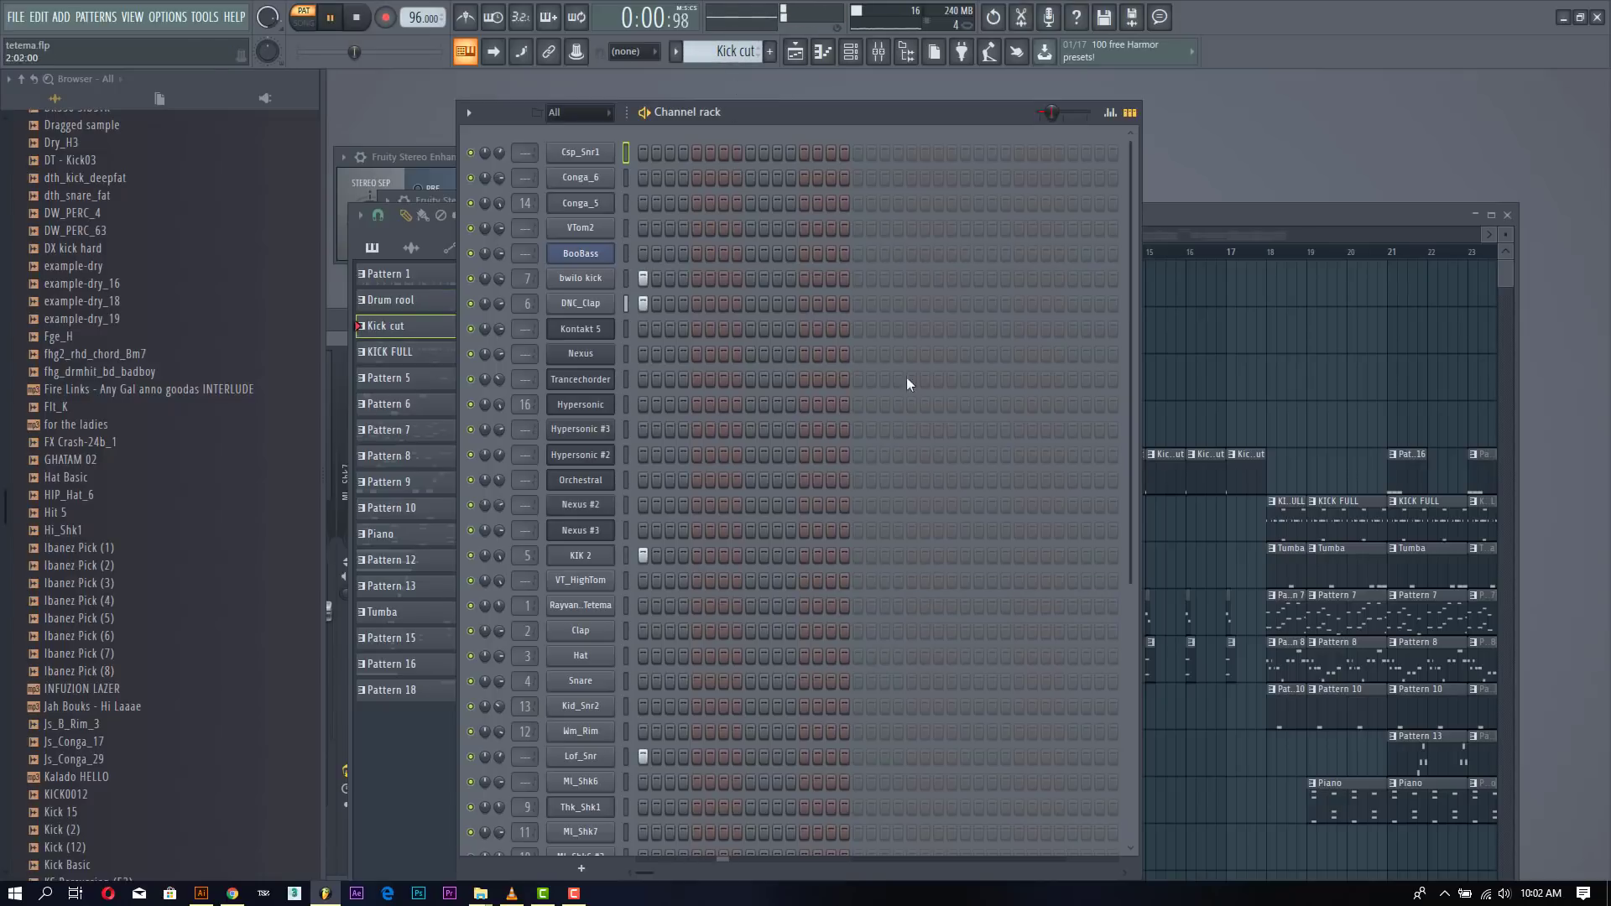
{"action": "scroll", "coordinate": [993, 550], "scroll_direction": "down", "scroll_amount": 4}
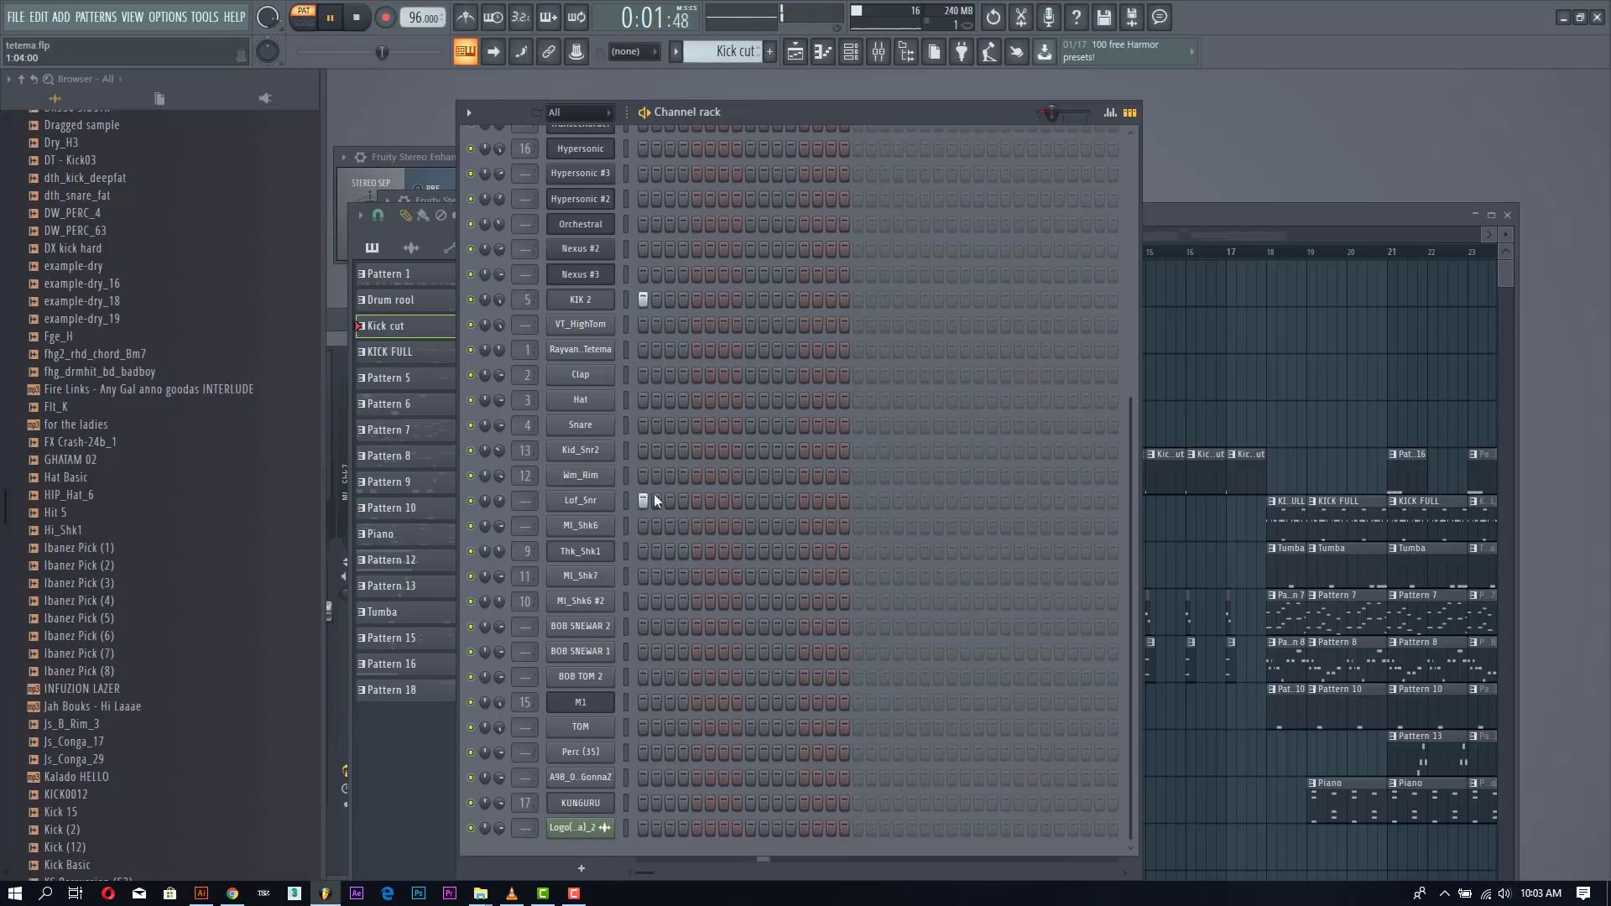
{"action": "scroll", "coordinate": [672, 369], "scroll_direction": "up", "scroll_amount": 5}
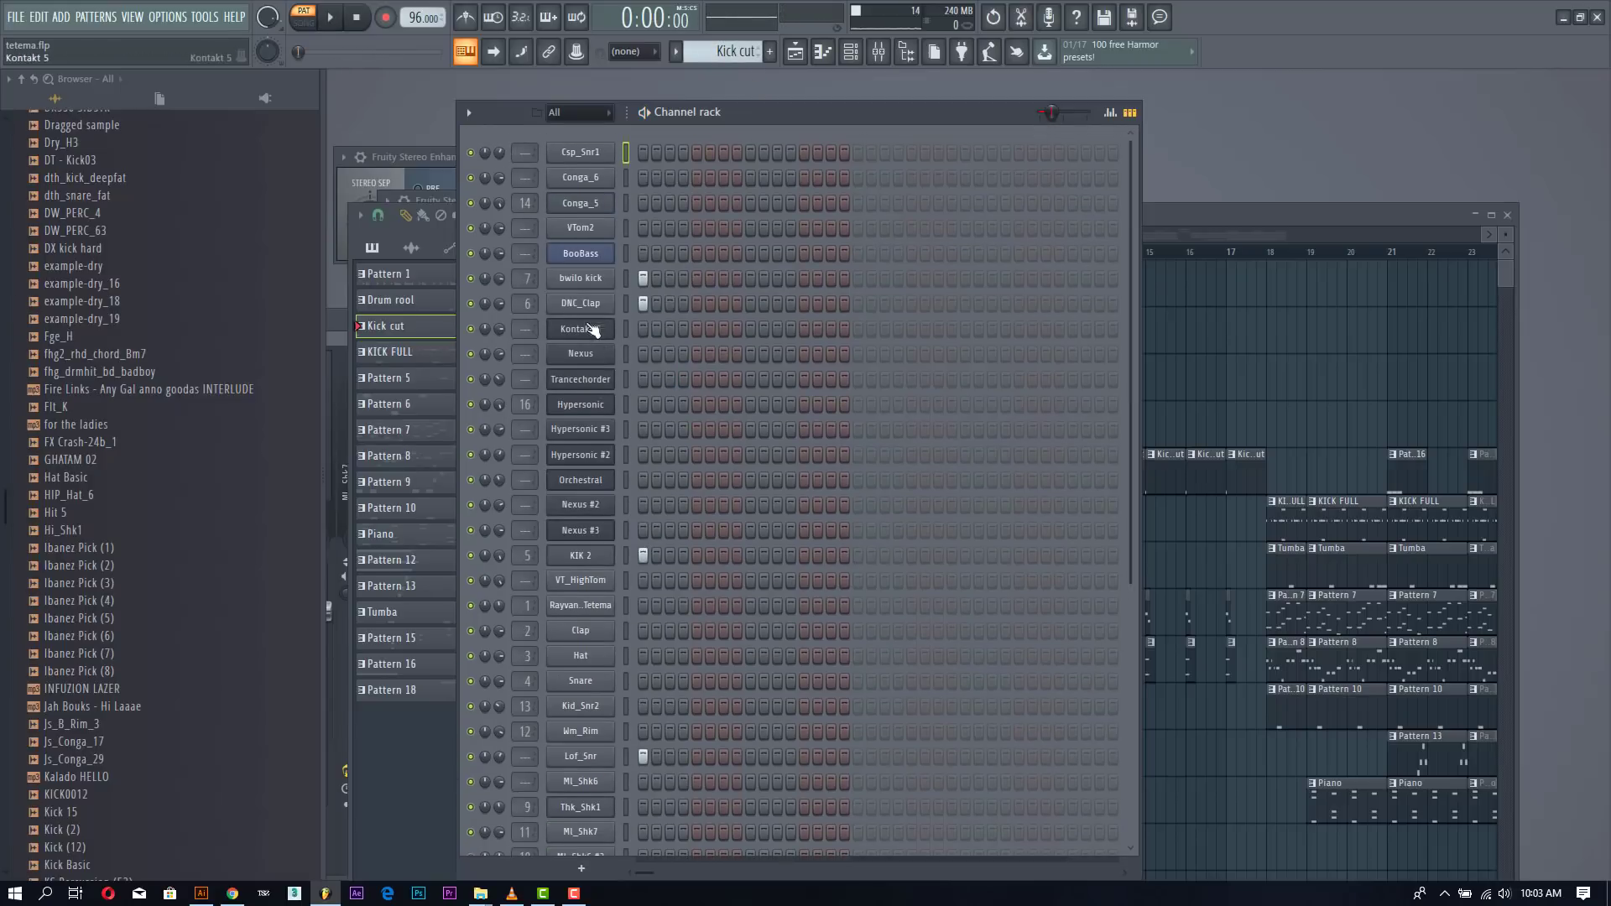
Step: Open the DNC_Clap channel's sample settings and inspect the Fruity Reeverb 2 effect on its mixer track
{"action": "left_click", "coordinate": [590, 304]}
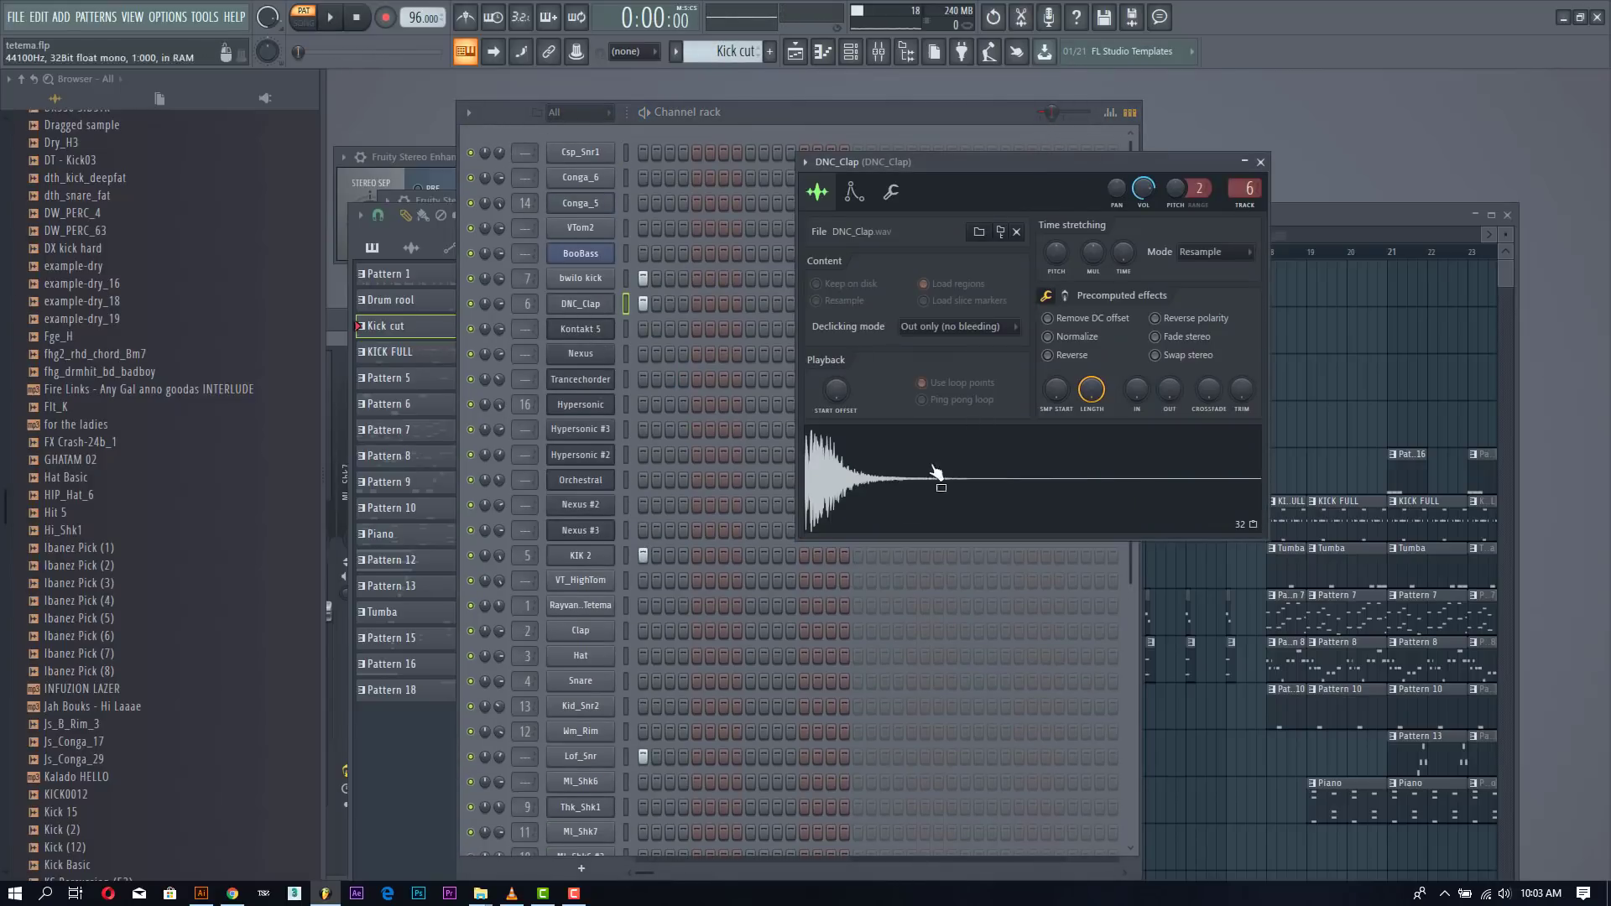
{"action": "left_click", "coordinate": [877, 53]}
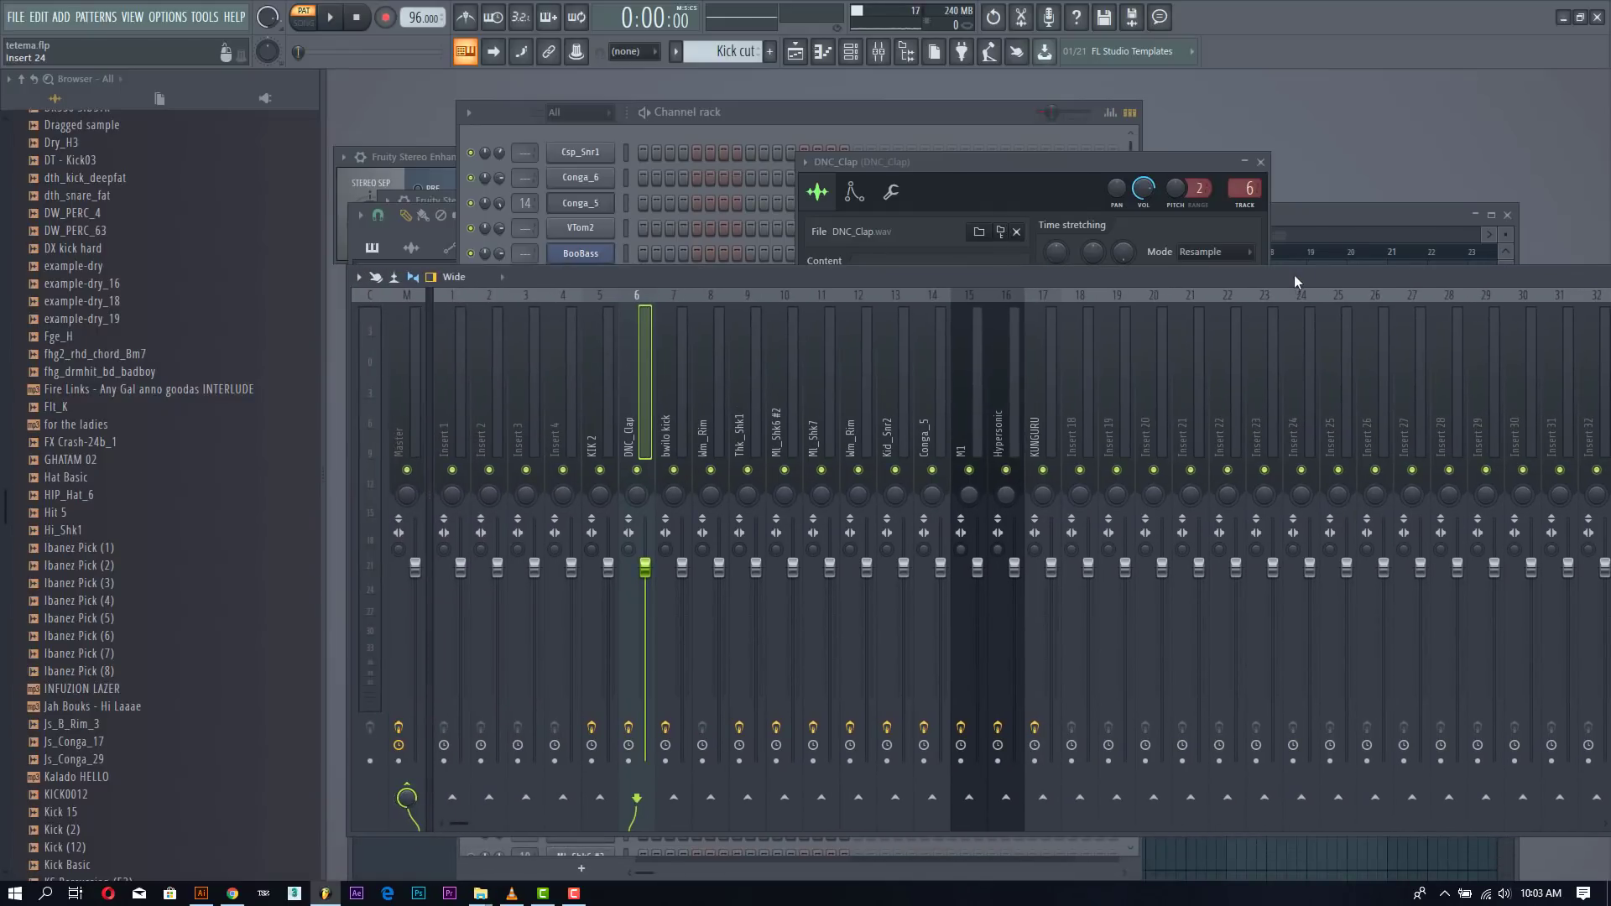
{"action": "left_click_drag", "start_coordinate": [1294, 274], "coordinate": [789, 416]}
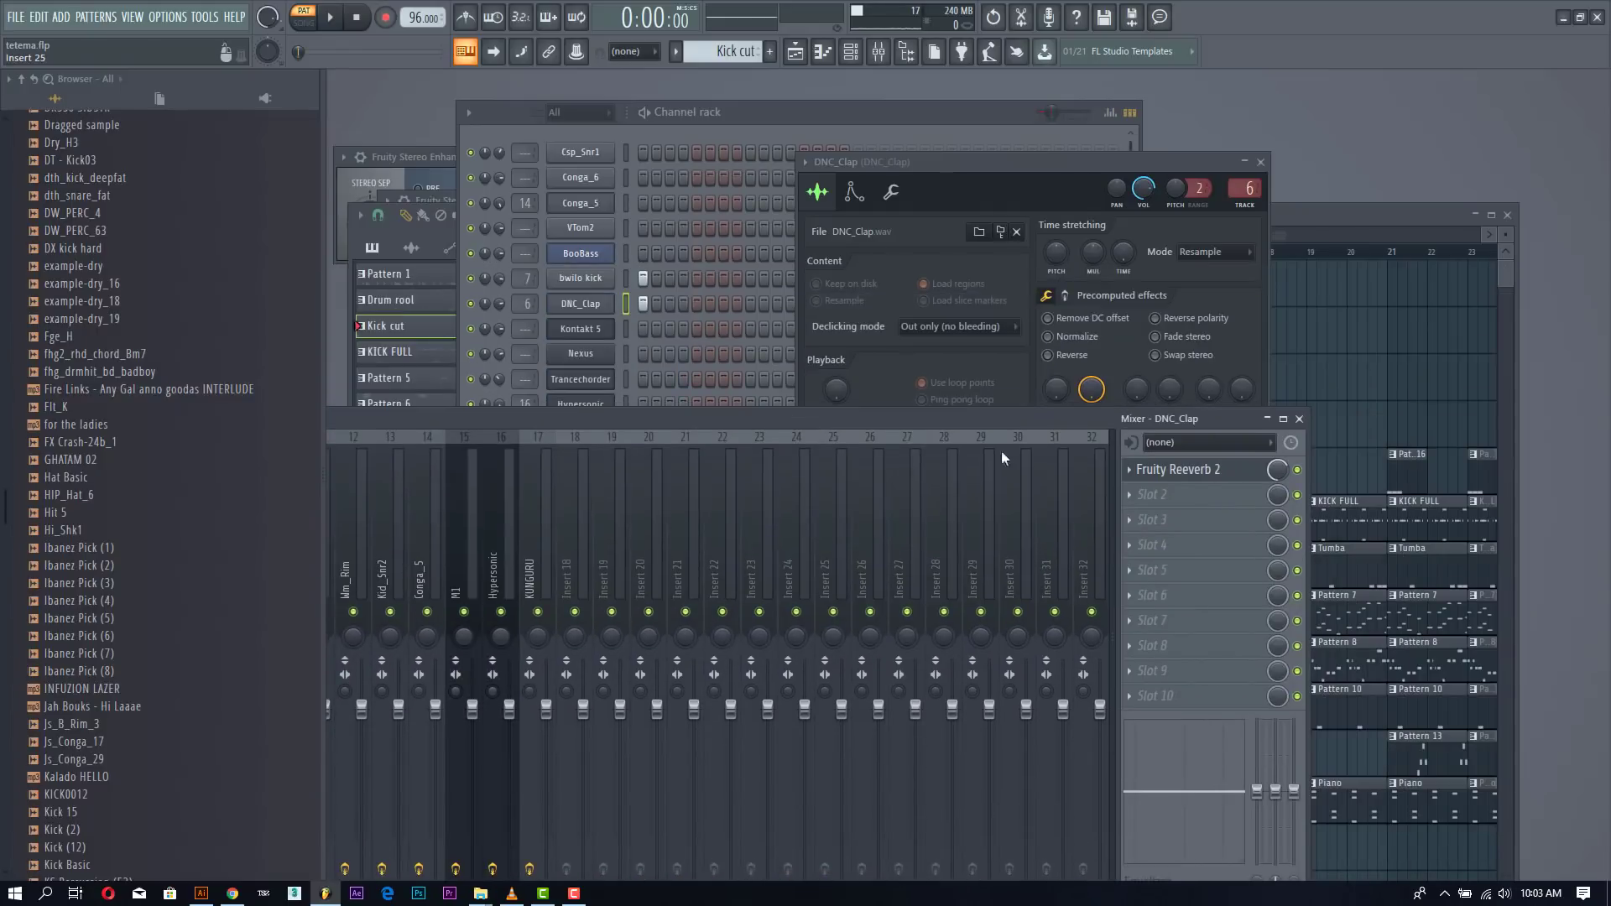
{"action": "left_click", "coordinate": [1225, 473]}
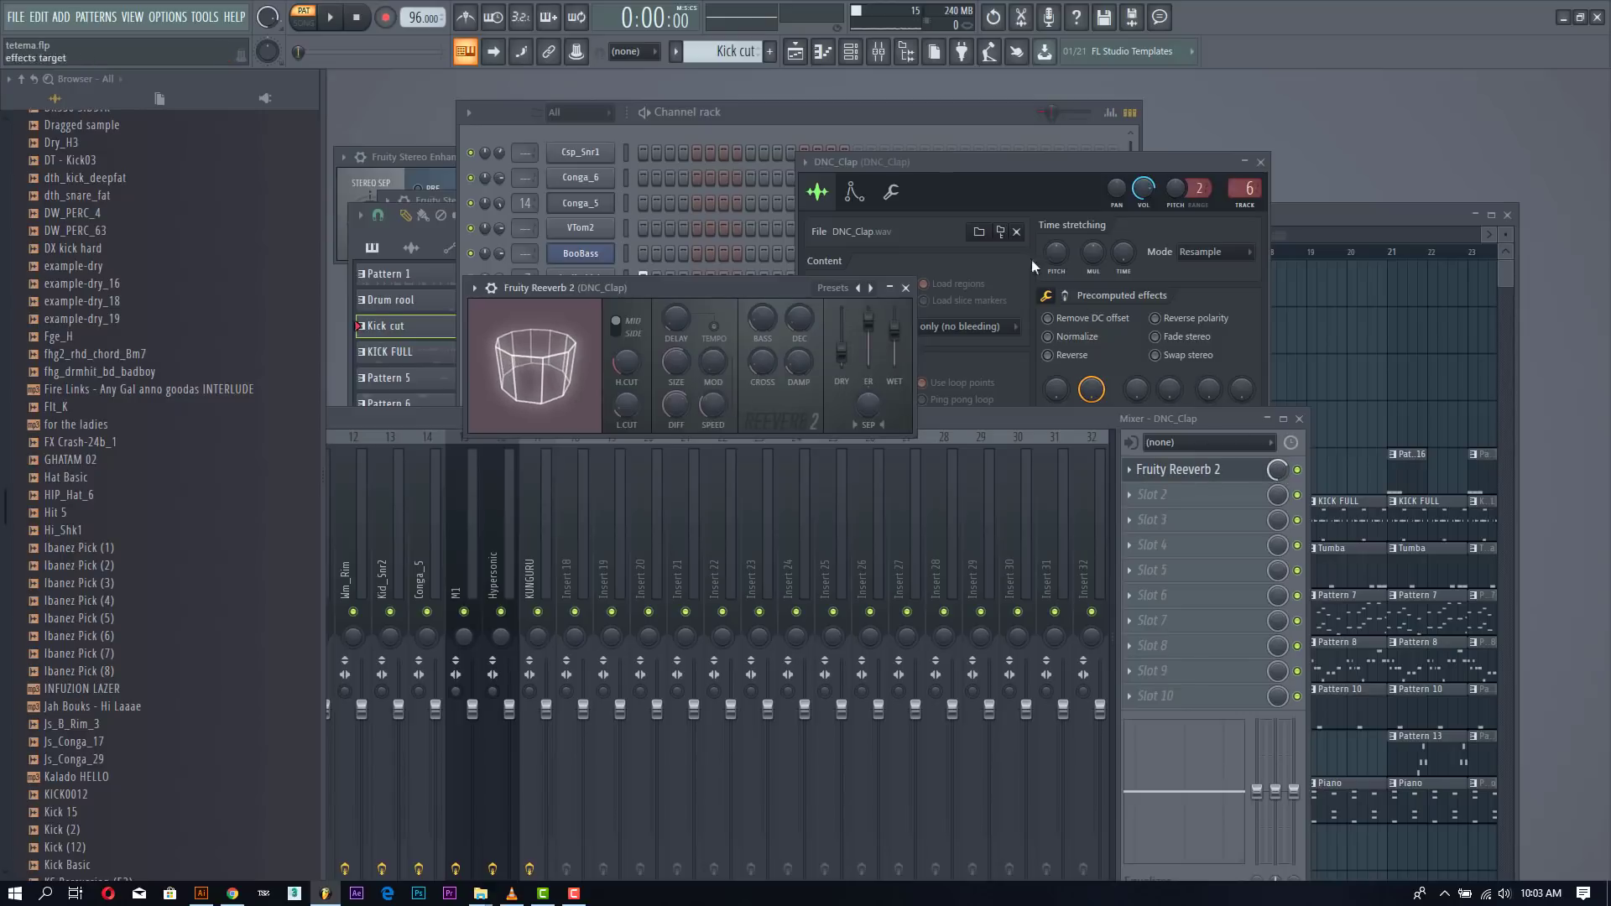
Step: Return to the channel rack, select the KICK FULL pattern and play it
{"action": "left_click", "coordinate": [857, 125]}
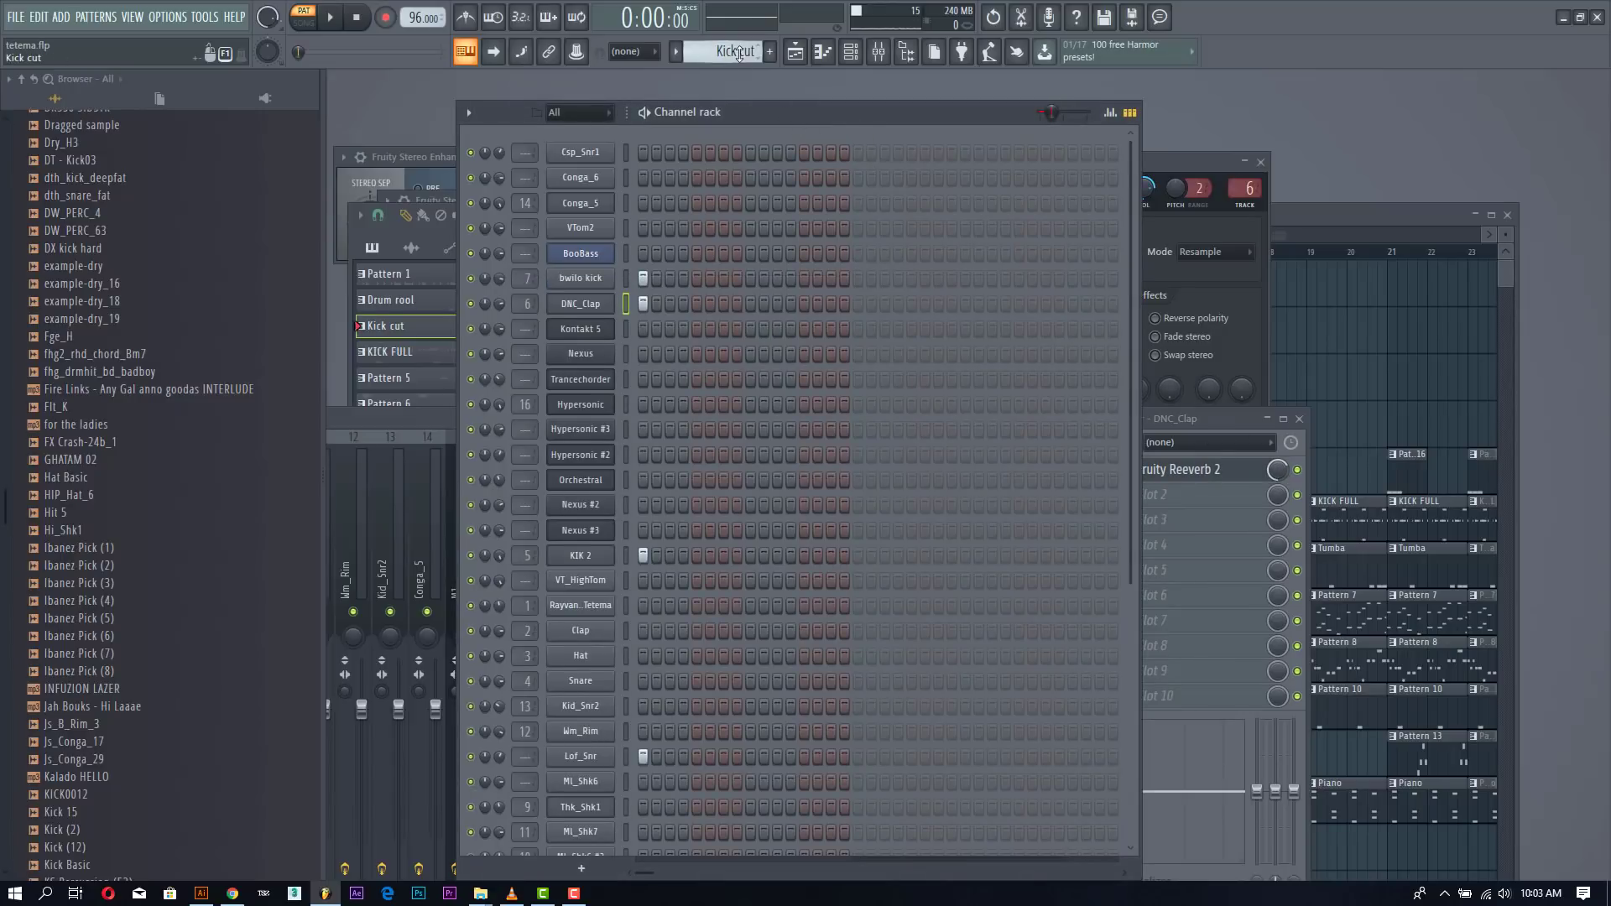
{"action": "left_click_drag", "start_coordinate": [727, 54], "coordinate": [727, 47]}
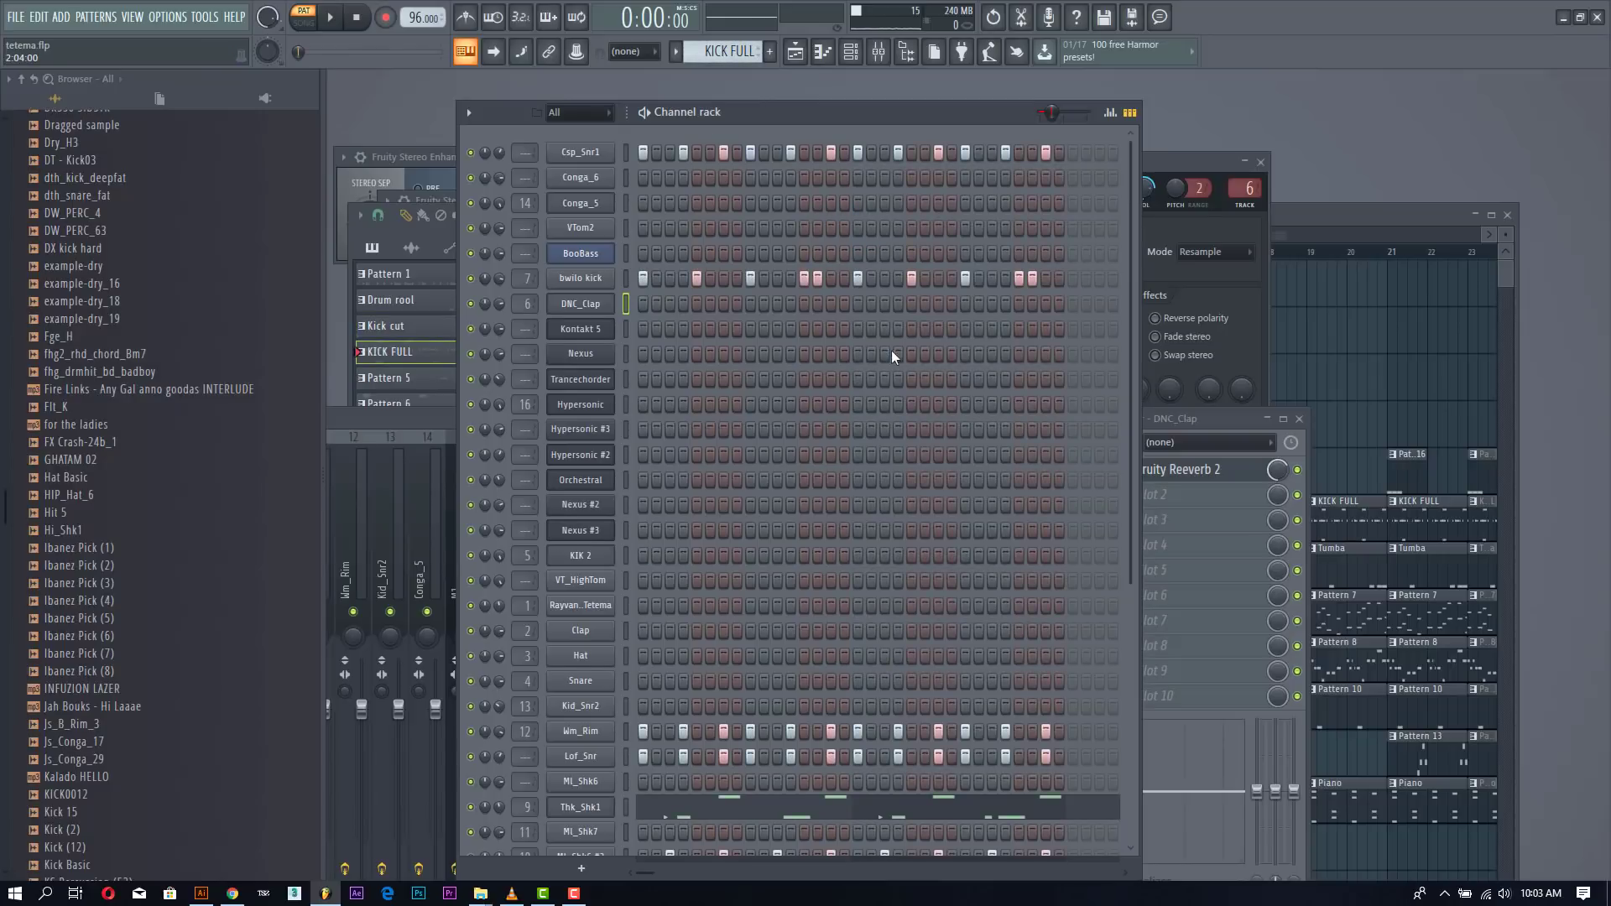
{"action": "scroll", "coordinate": [892, 350], "scroll_direction": "down", "scroll_amount": 3}
{"action": "key", "text": "space"}
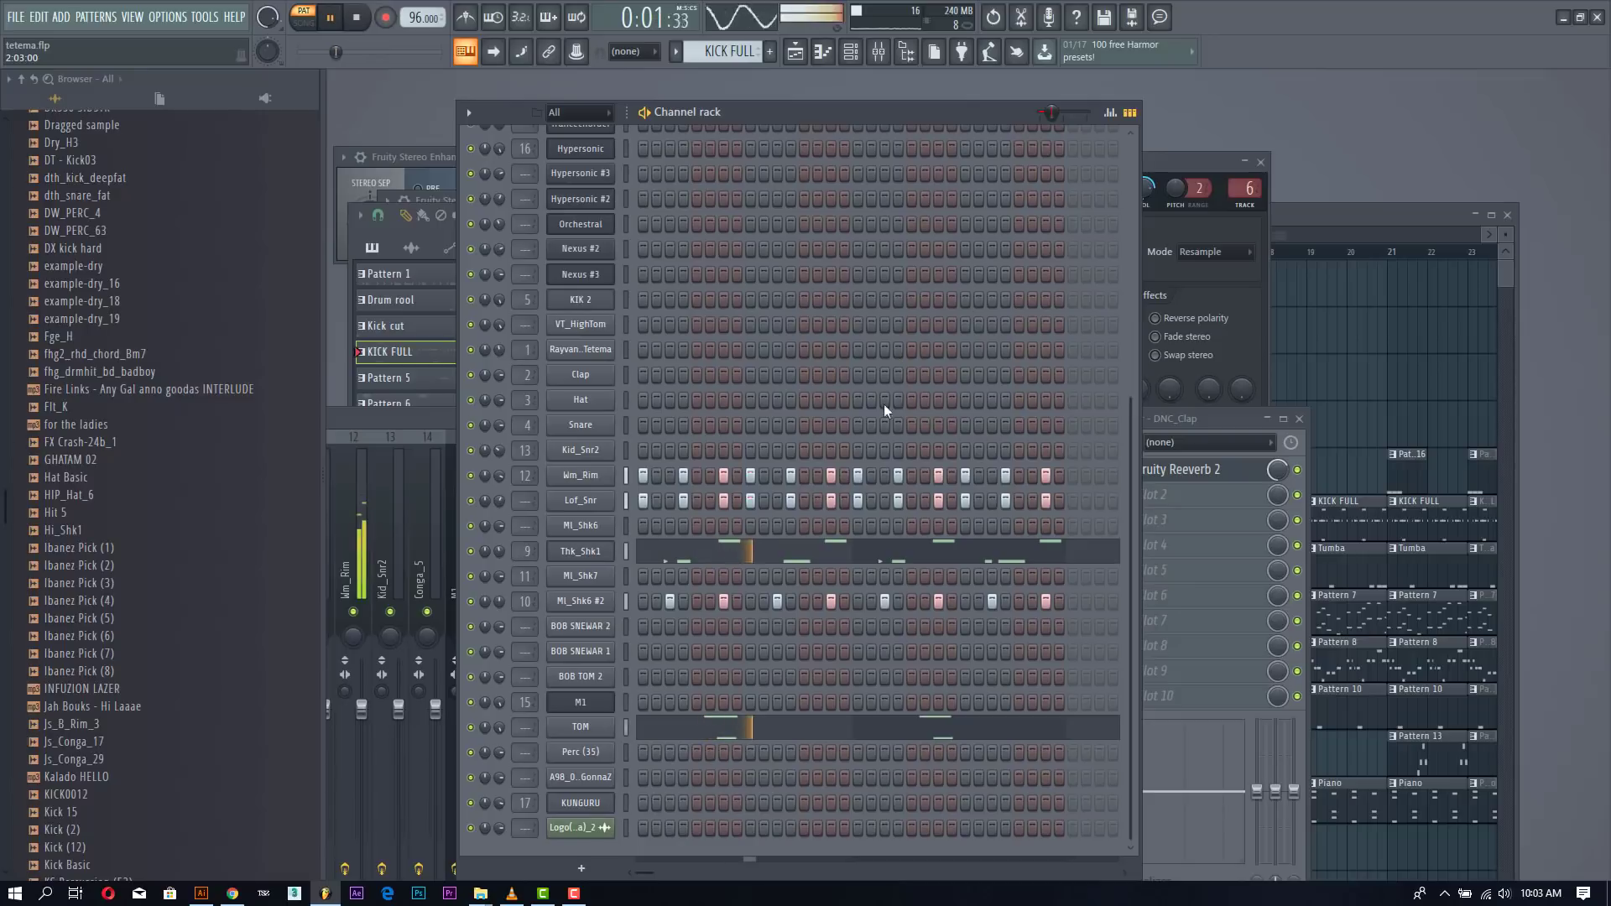
Step: Solo the bwilo kick channel in the KICK FULL pattern and listen to it on its own
{"action": "scroll", "coordinate": [873, 435], "scroll_direction": "up", "scroll_amount": 2}
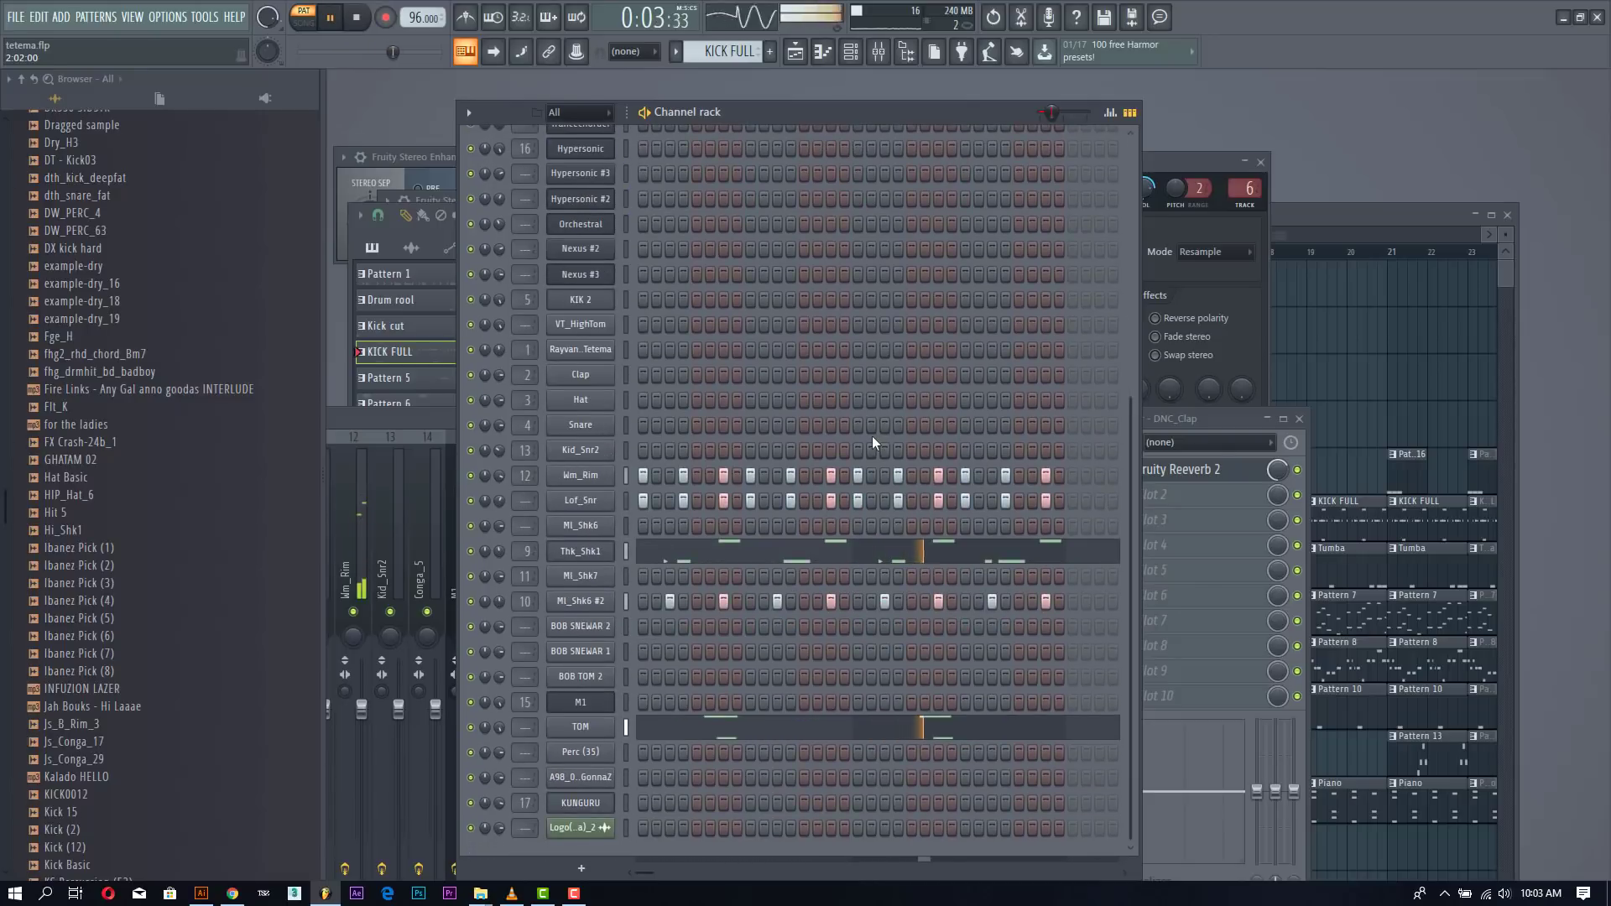
{"action": "scroll", "coordinate": [872, 433], "scroll_direction": "up", "scroll_amount": 1}
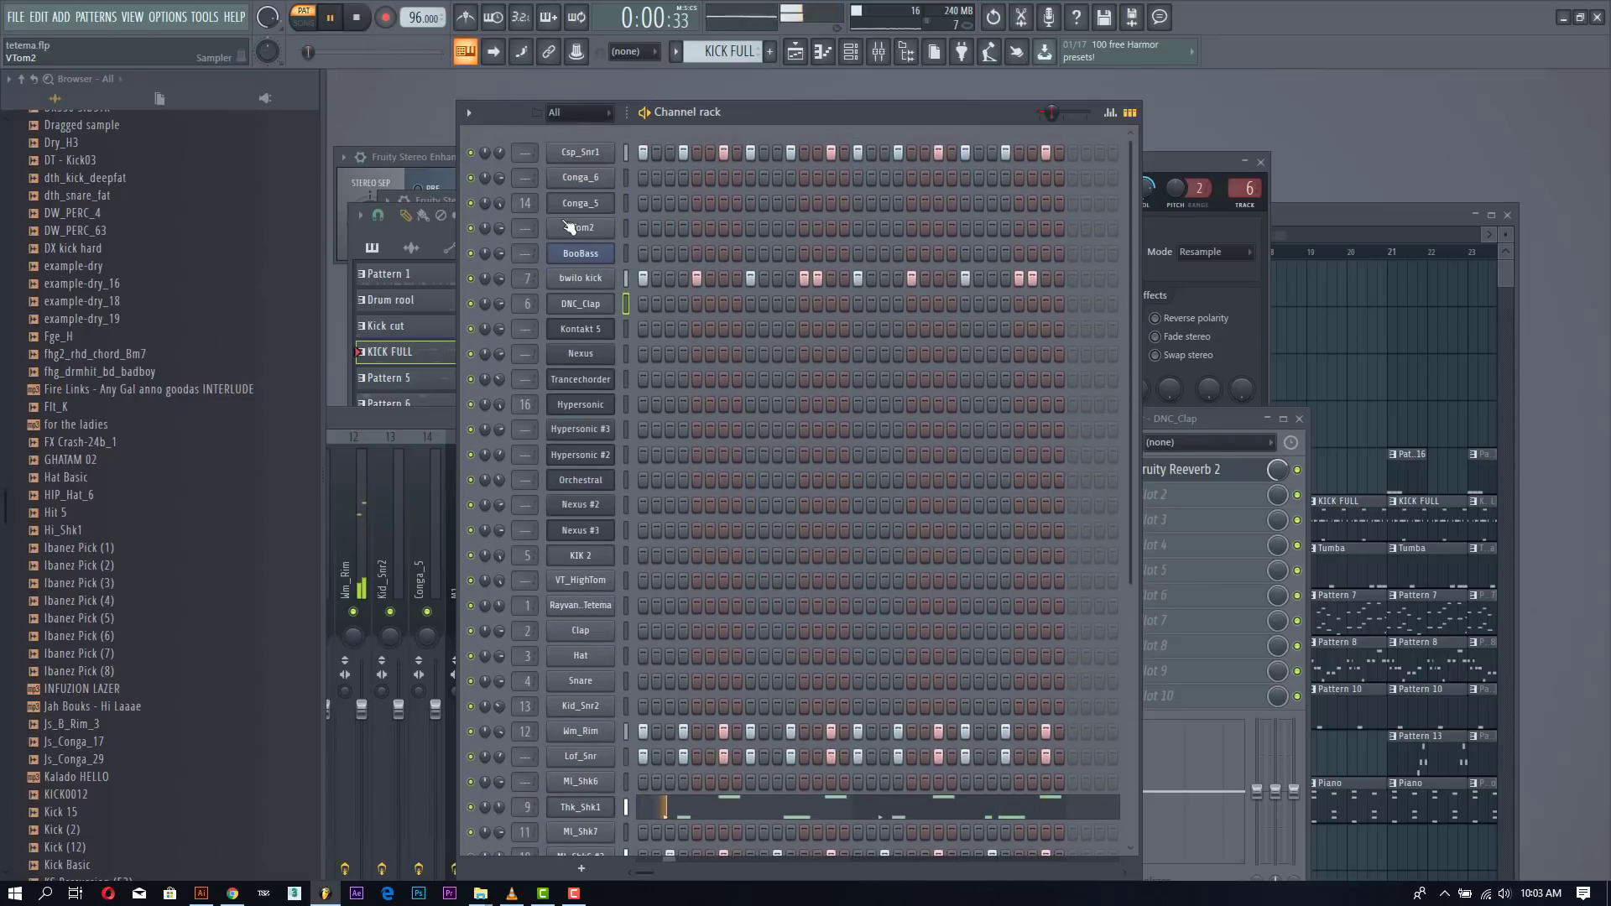
{"action": "key", "text": "space"}
{"action": "right_click", "coordinate": [481, 290]}
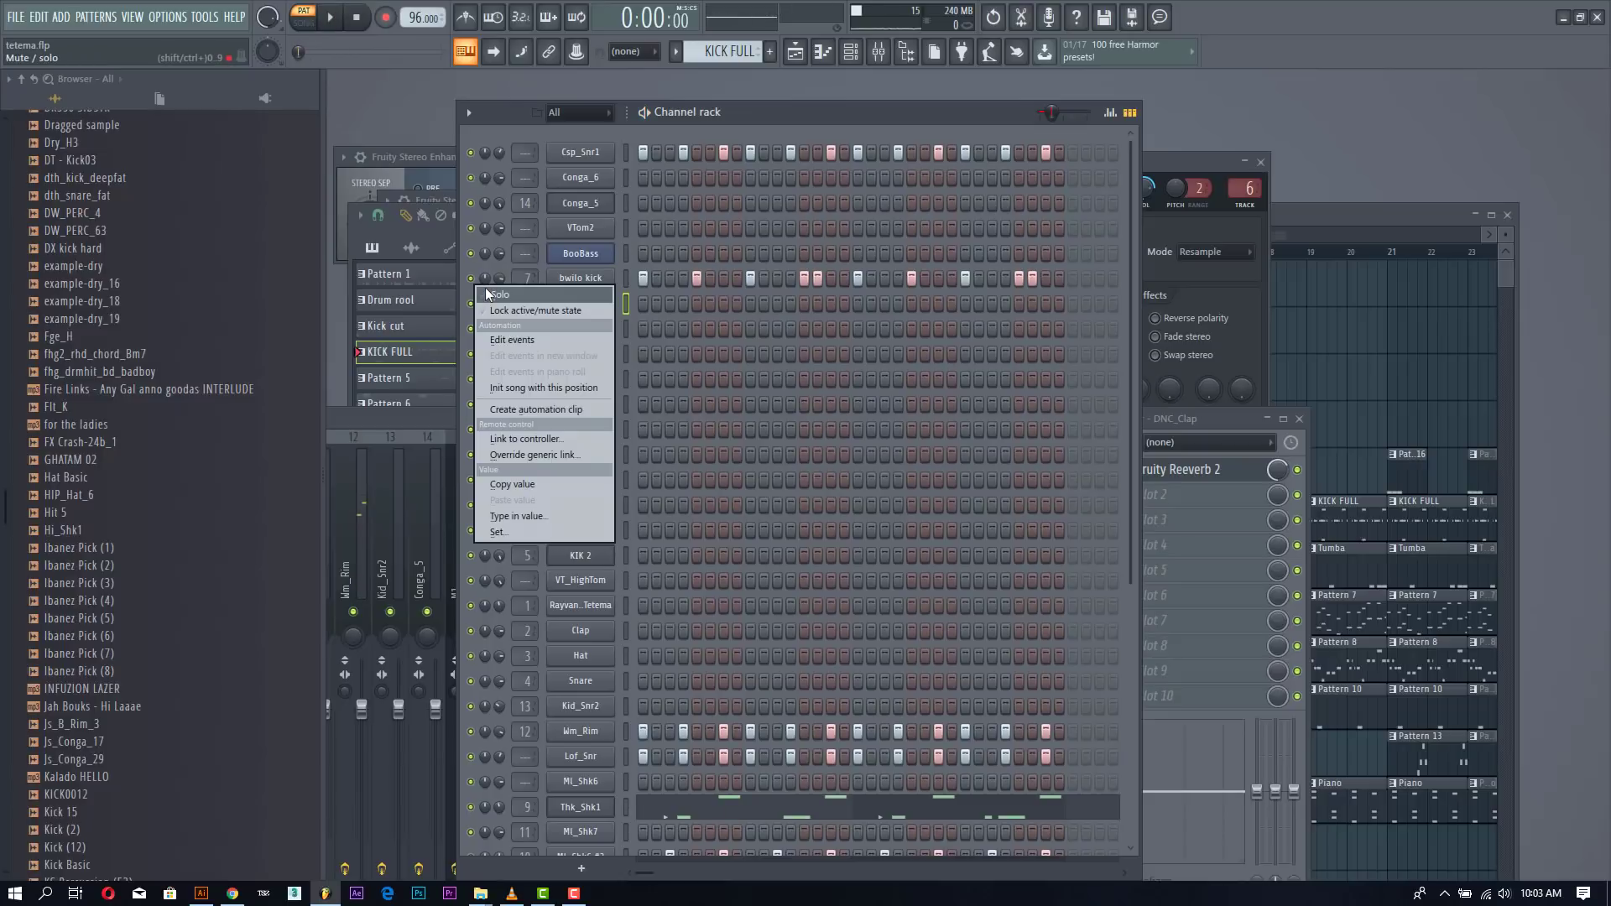
{"action": "left_click", "coordinate": [485, 287]}
{"action": "key", "text": "space"}
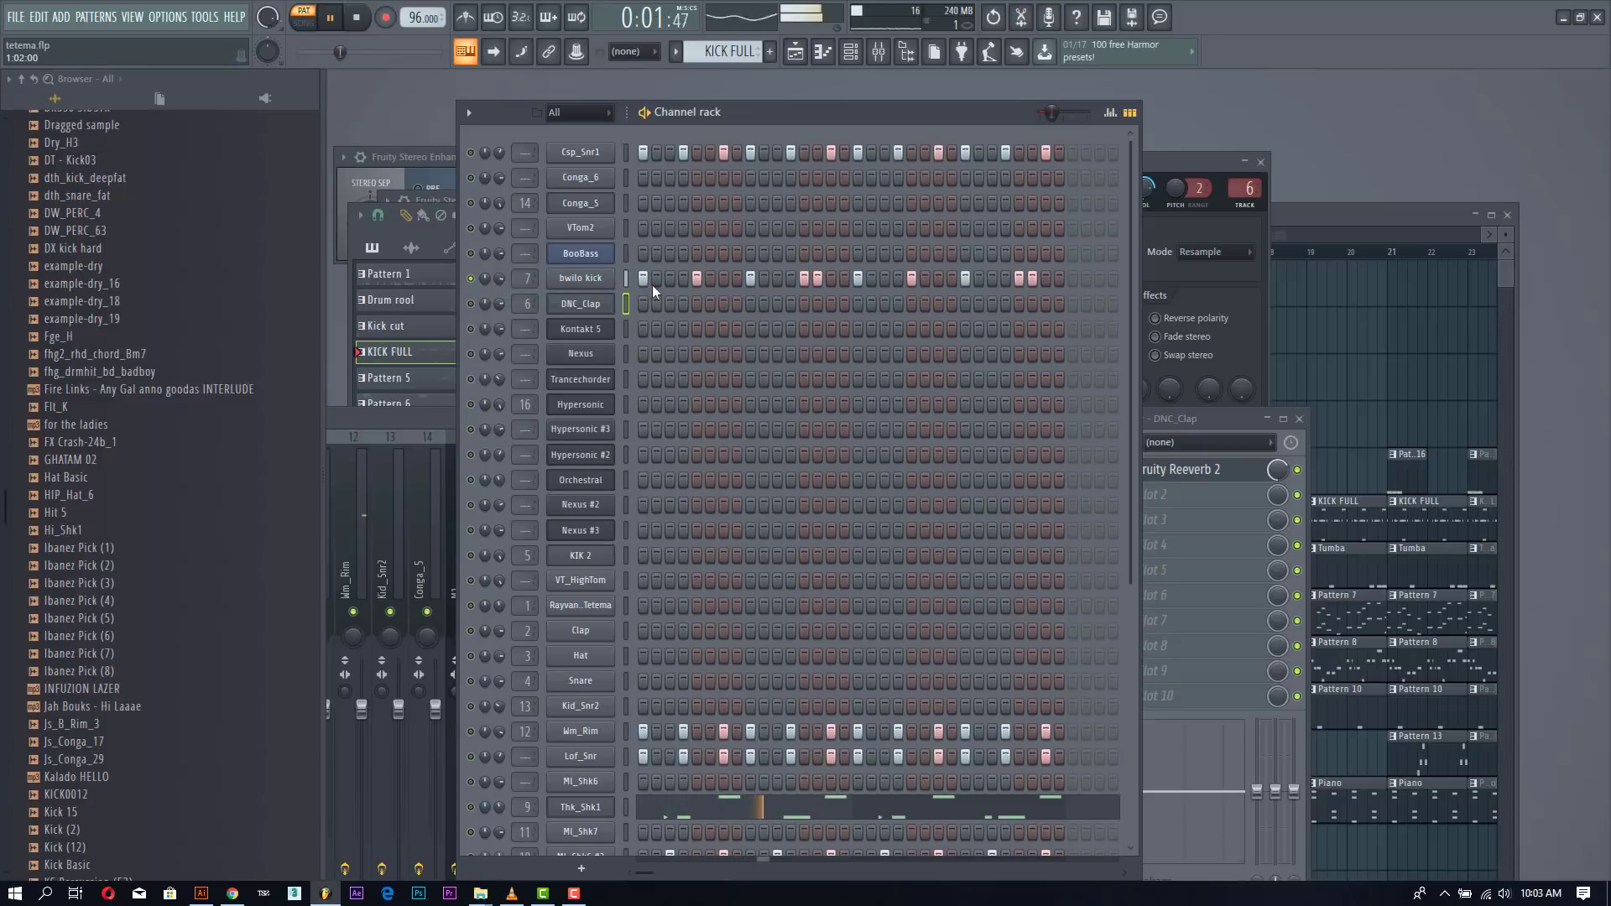
{"action": "key", "text": "space"}
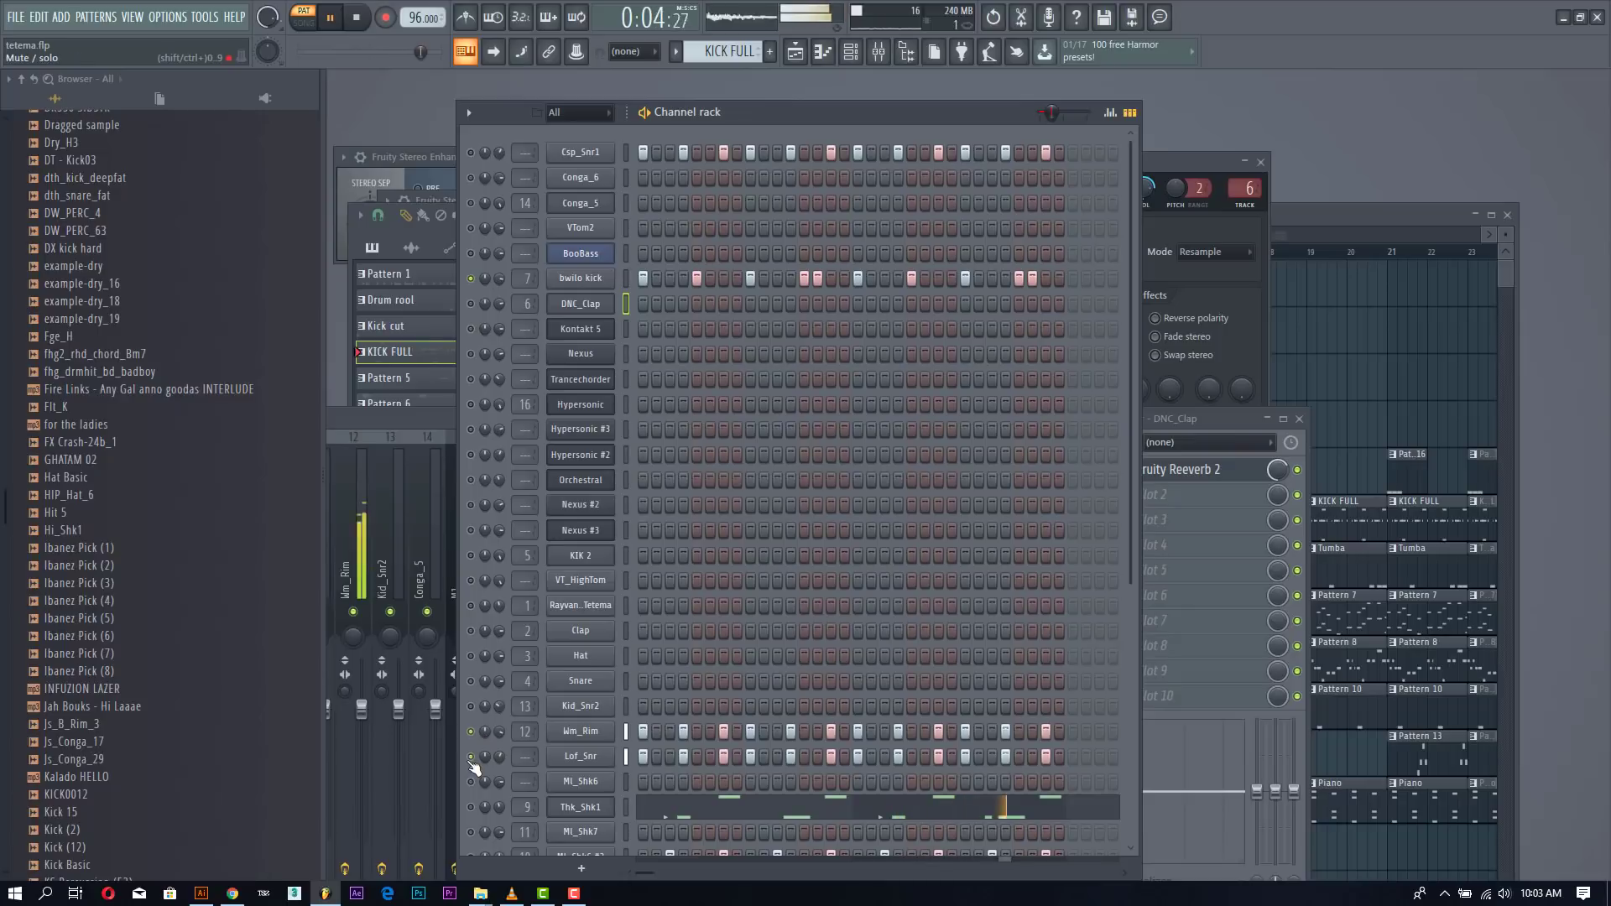
Step: Unmute Wm_Rim, Lof_Snr, Thk_Shk1 and MI_Shk6 #2 one after another to hear them layered over the kick
{"action": "scroll", "coordinate": [491, 751], "scroll_direction": "down", "scroll_amount": 3}
{"action": "left_click", "coordinate": [470, 731]}
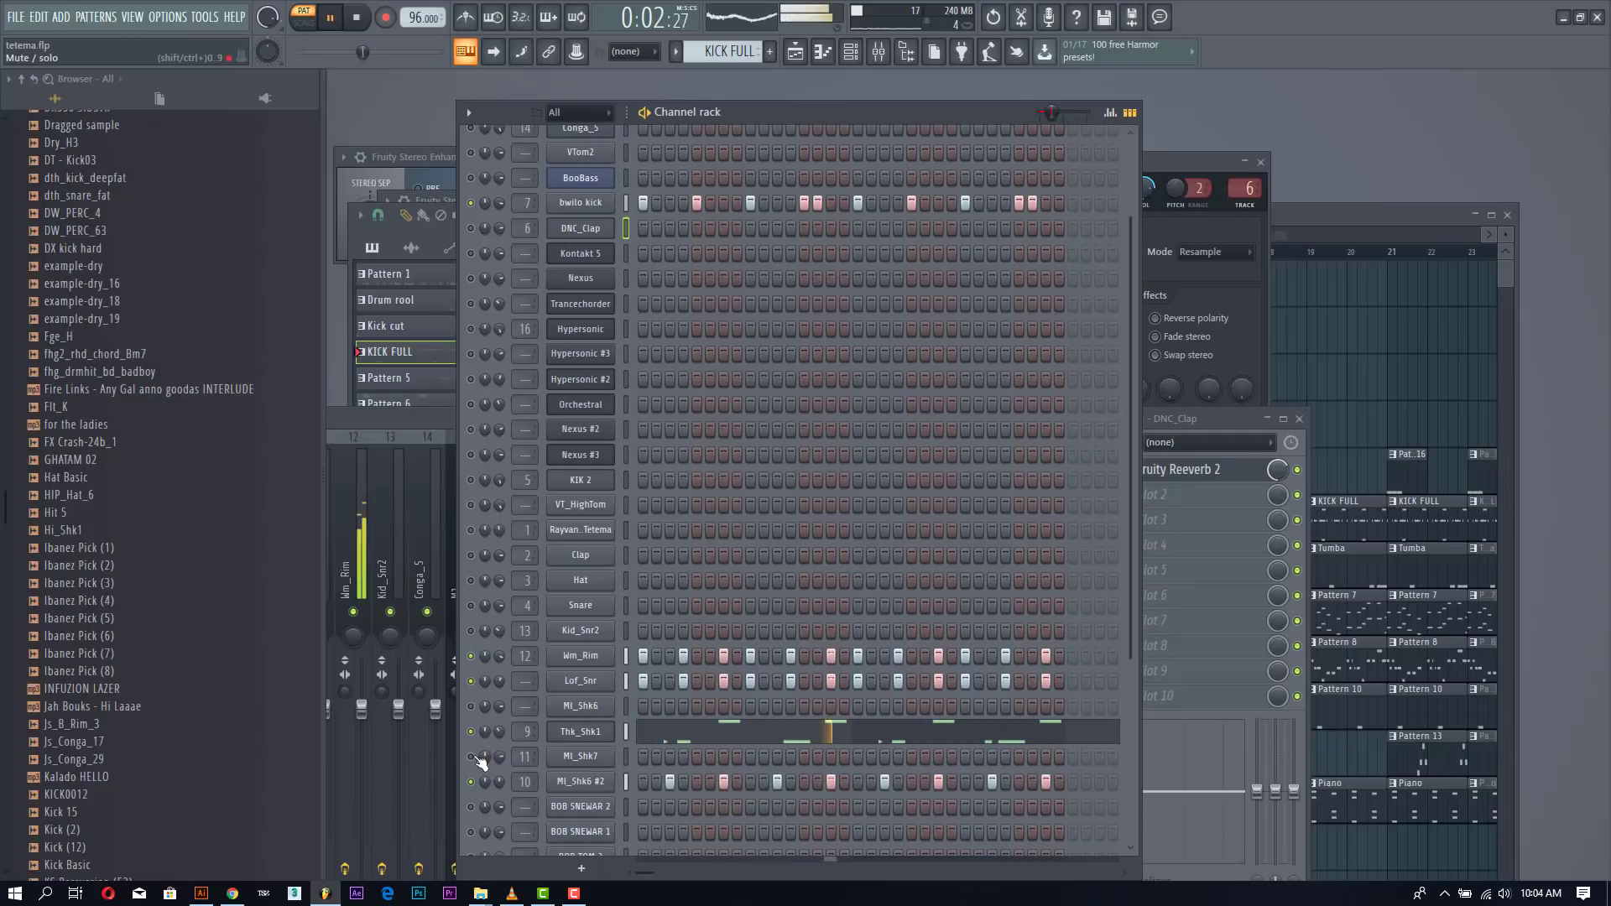
{"action": "scroll", "coordinate": [729, 537], "scroll_direction": "down", "scroll_amount": 3}
{"action": "scroll", "coordinate": [621, 609], "scroll_direction": "down", "scroll_amount": 4}
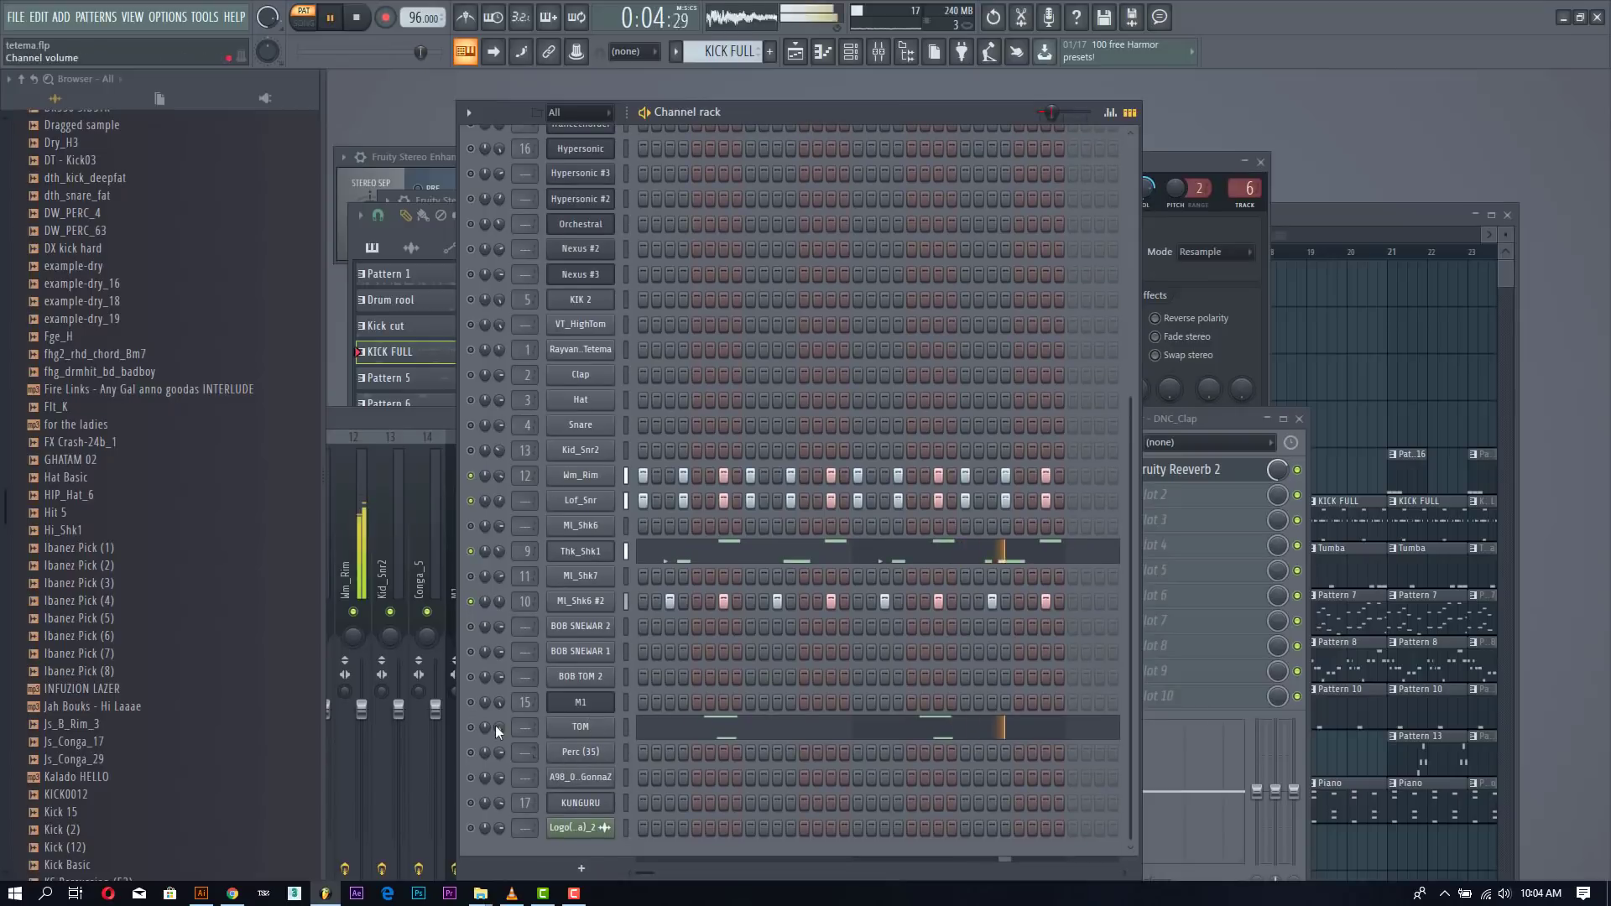
Step: Toggle solo on and off for the TOM channel so that all channels are unmuted again
{"action": "right_click", "coordinate": [475, 709]}
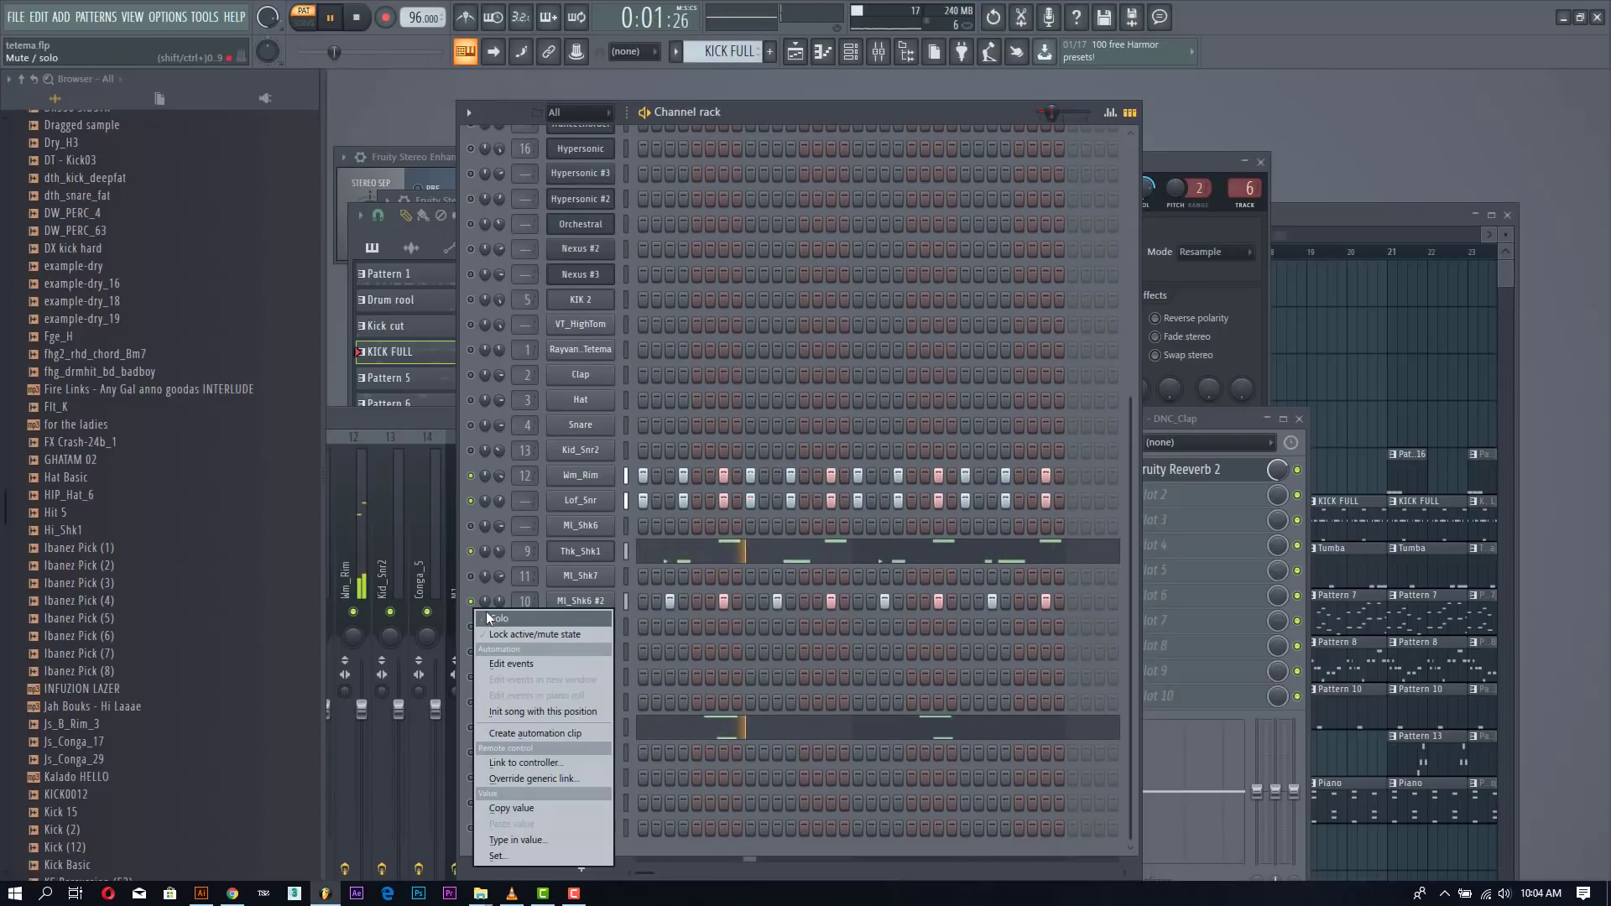
{"action": "left_click", "coordinate": [487, 614]}
{"action": "right_click", "coordinate": [475, 713]}
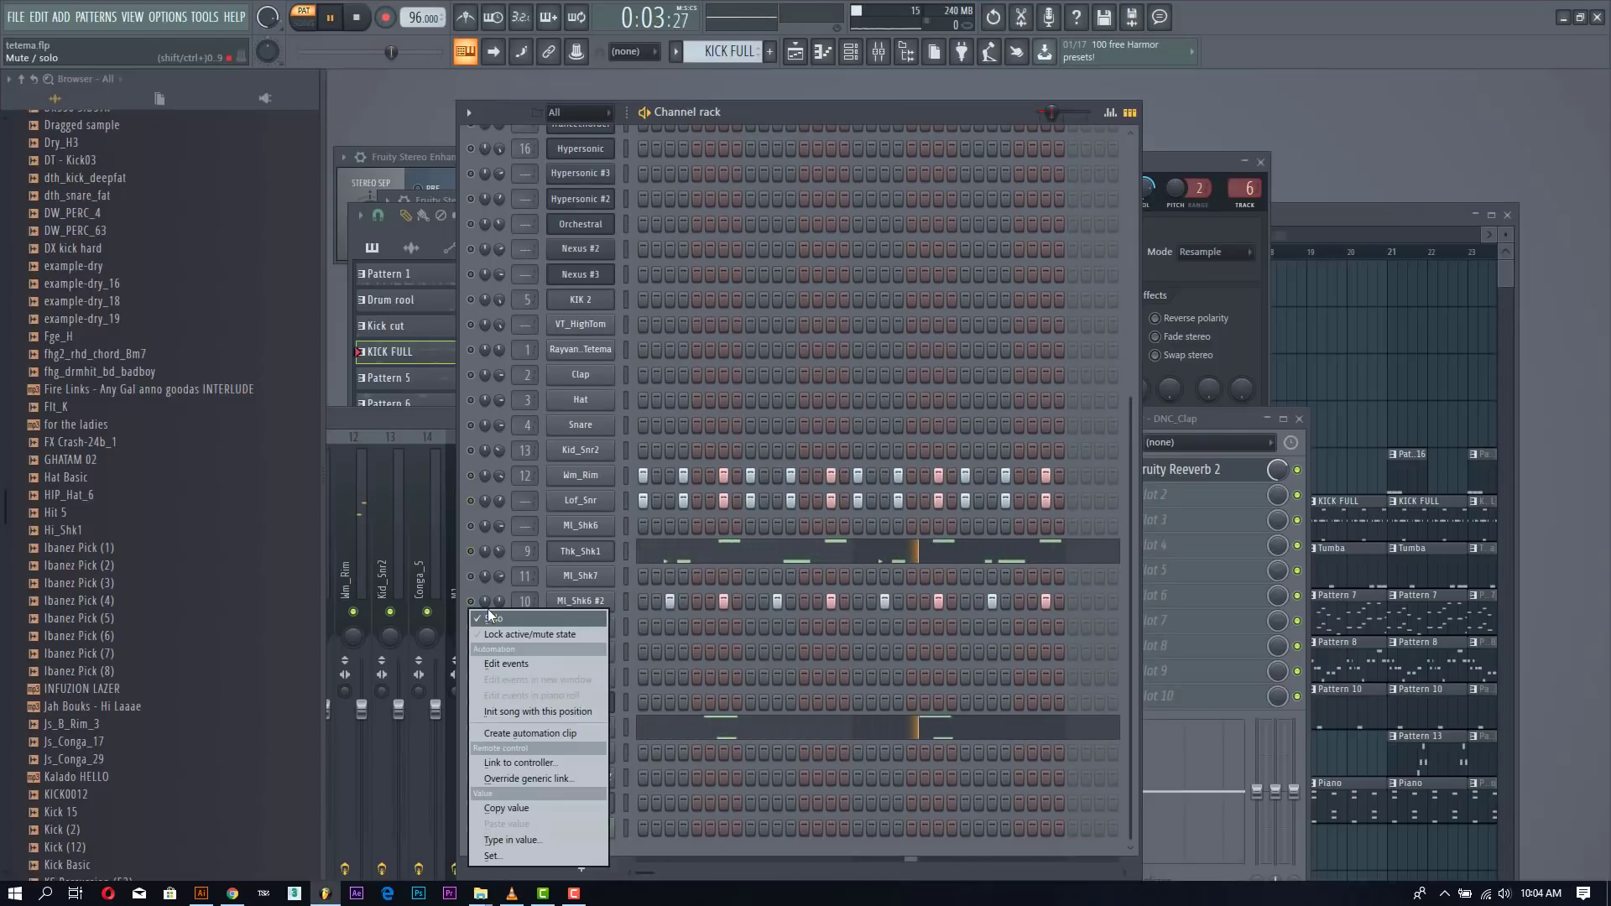
{"action": "left_click", "coordinate": [486, 613]}
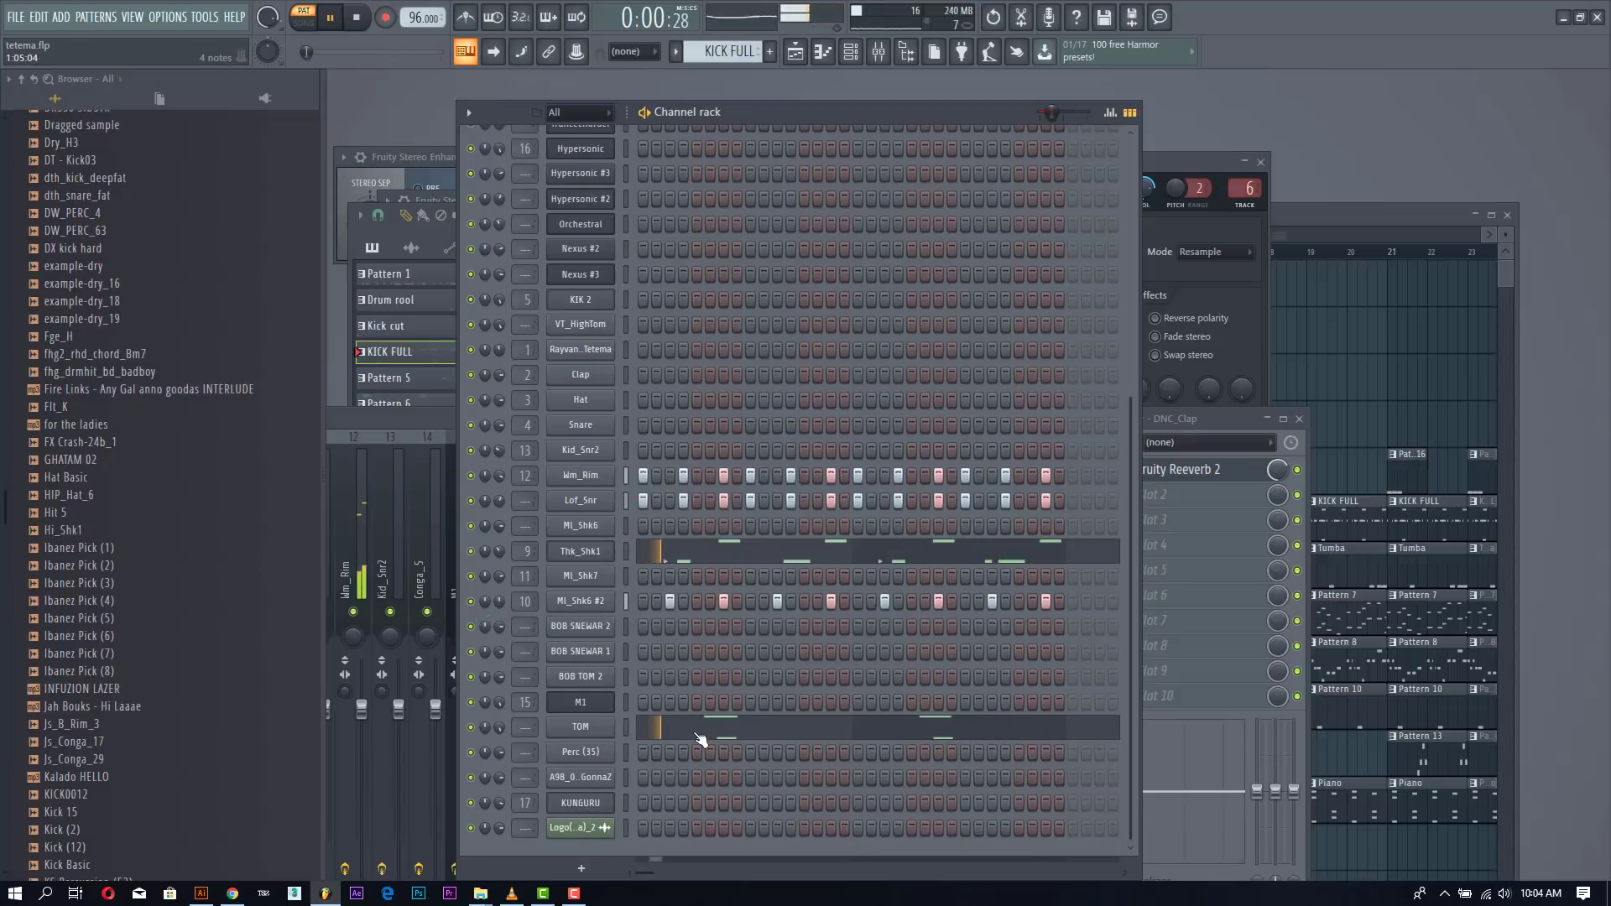
Step: Open the TOM channel's sample settings and piano roll, and play its C5 notes and C4 slide notes
{"action": "key", "text": "space"}
{"action": "left_click", "coordinate": [581, 728]}
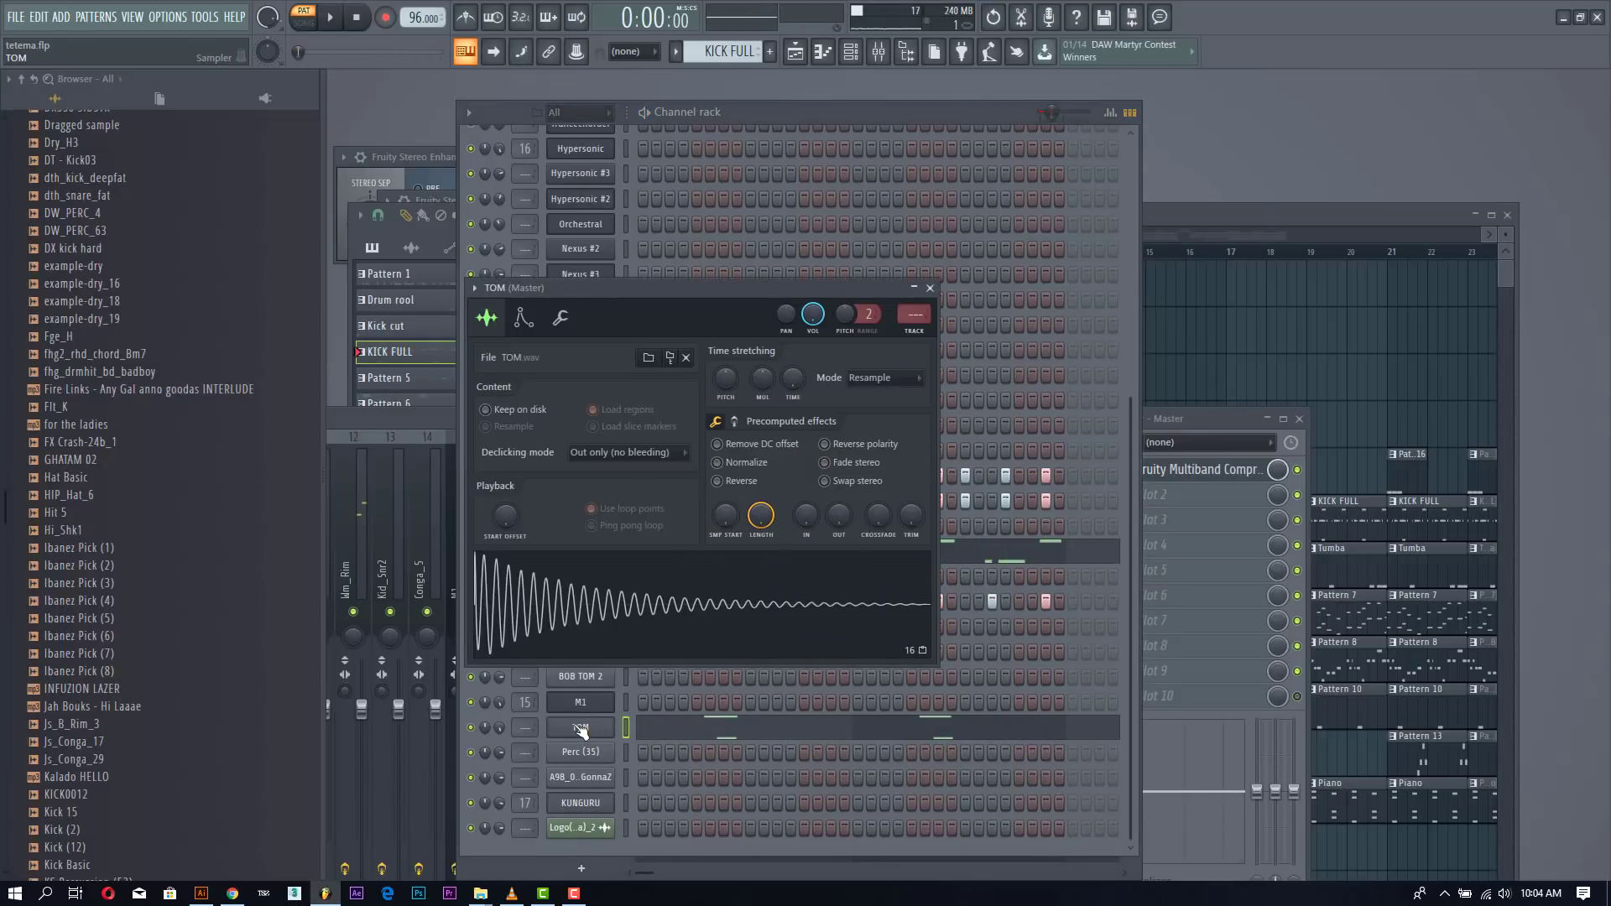
{"action": "left_click", "coordinate": [748, 730]}
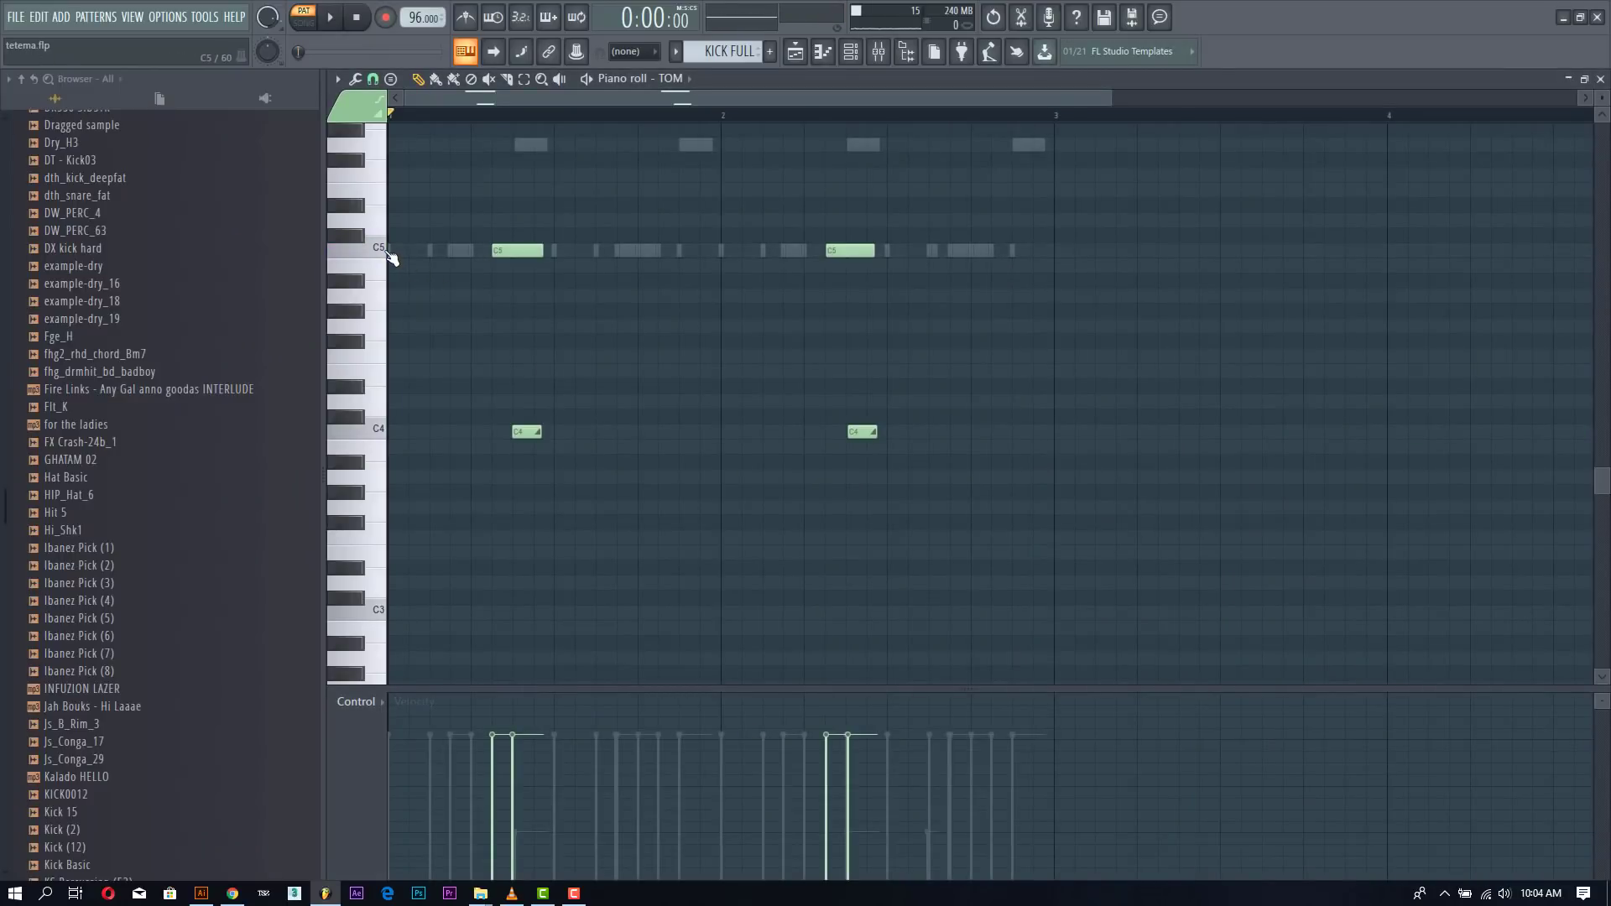
{"action": "left_click", "coordinate": [388, 436]}
{"action": "key", "text": "space"}
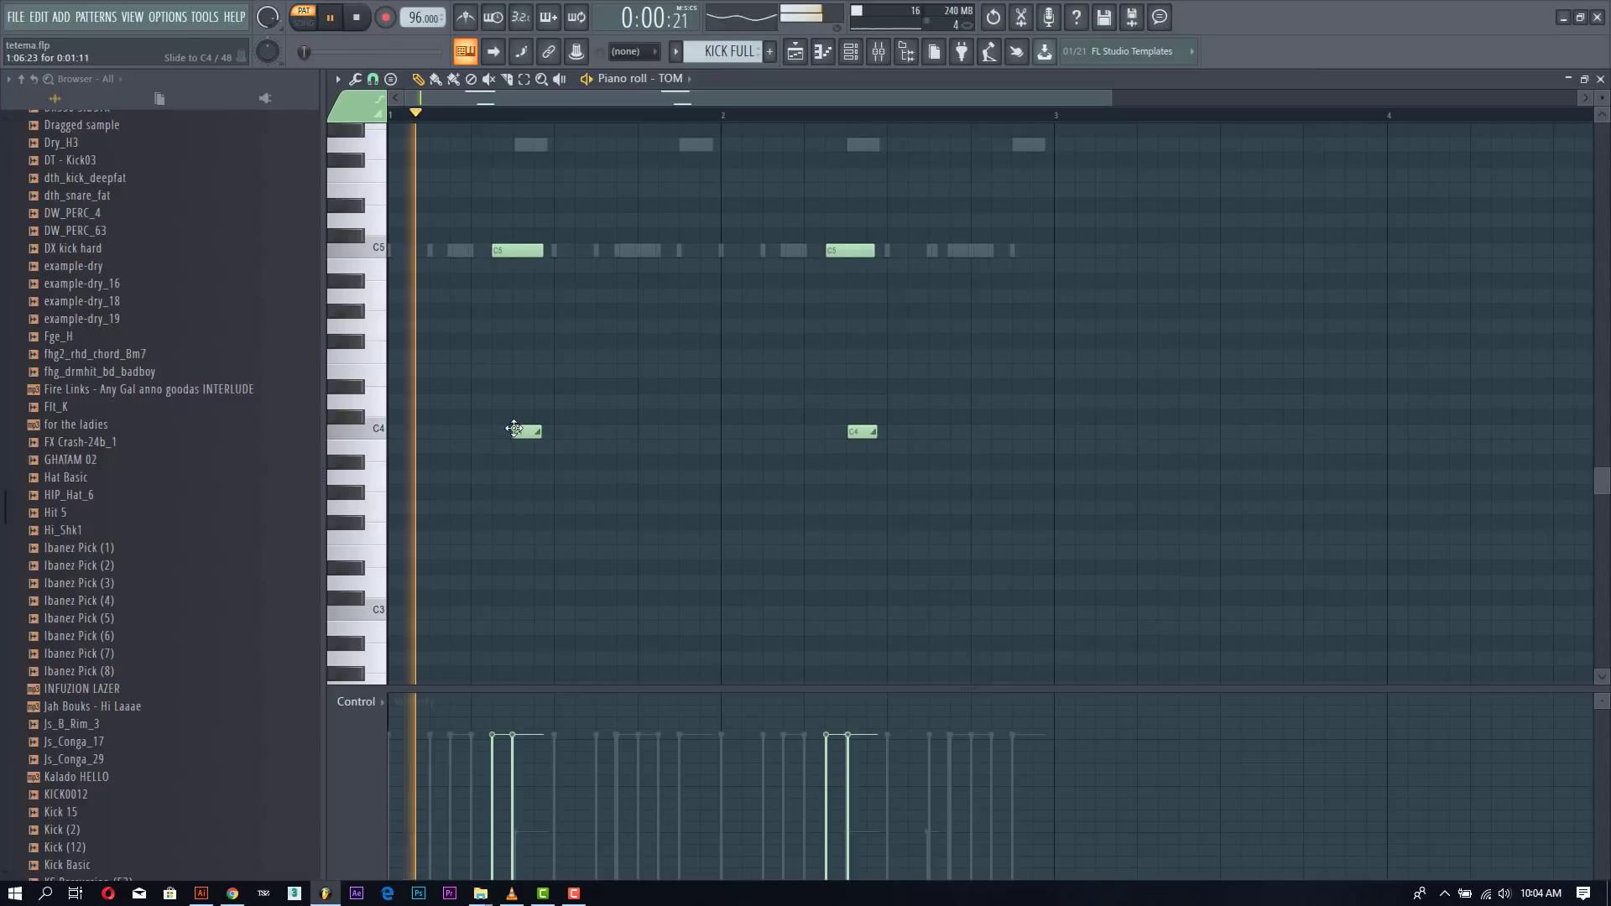
Step: Move TOM's first C4 slide note away from its C5 note to 1:09:09 and play the pattern to compare
{"action": "key", "text": "space"}
{"action": "left_click_drag", "start_coordinate": [522, 433], "coordinate": [579, 431]}
{"action": "key", "text": "space"}
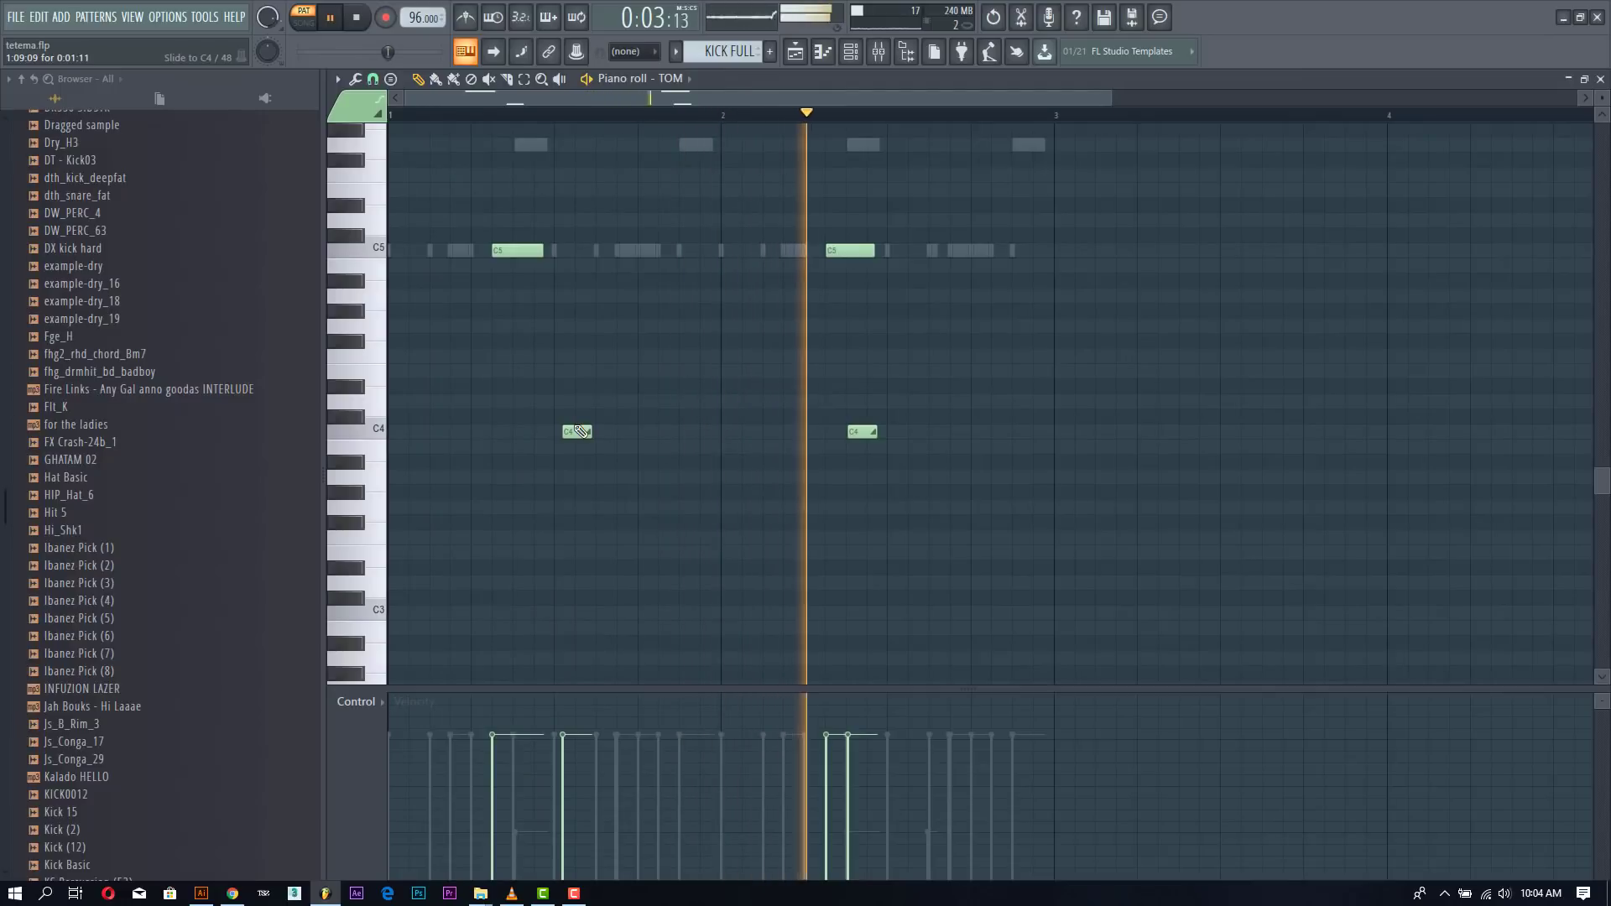
{"action": "key", "text": "space"}
{"action": "key", "text": "space"}
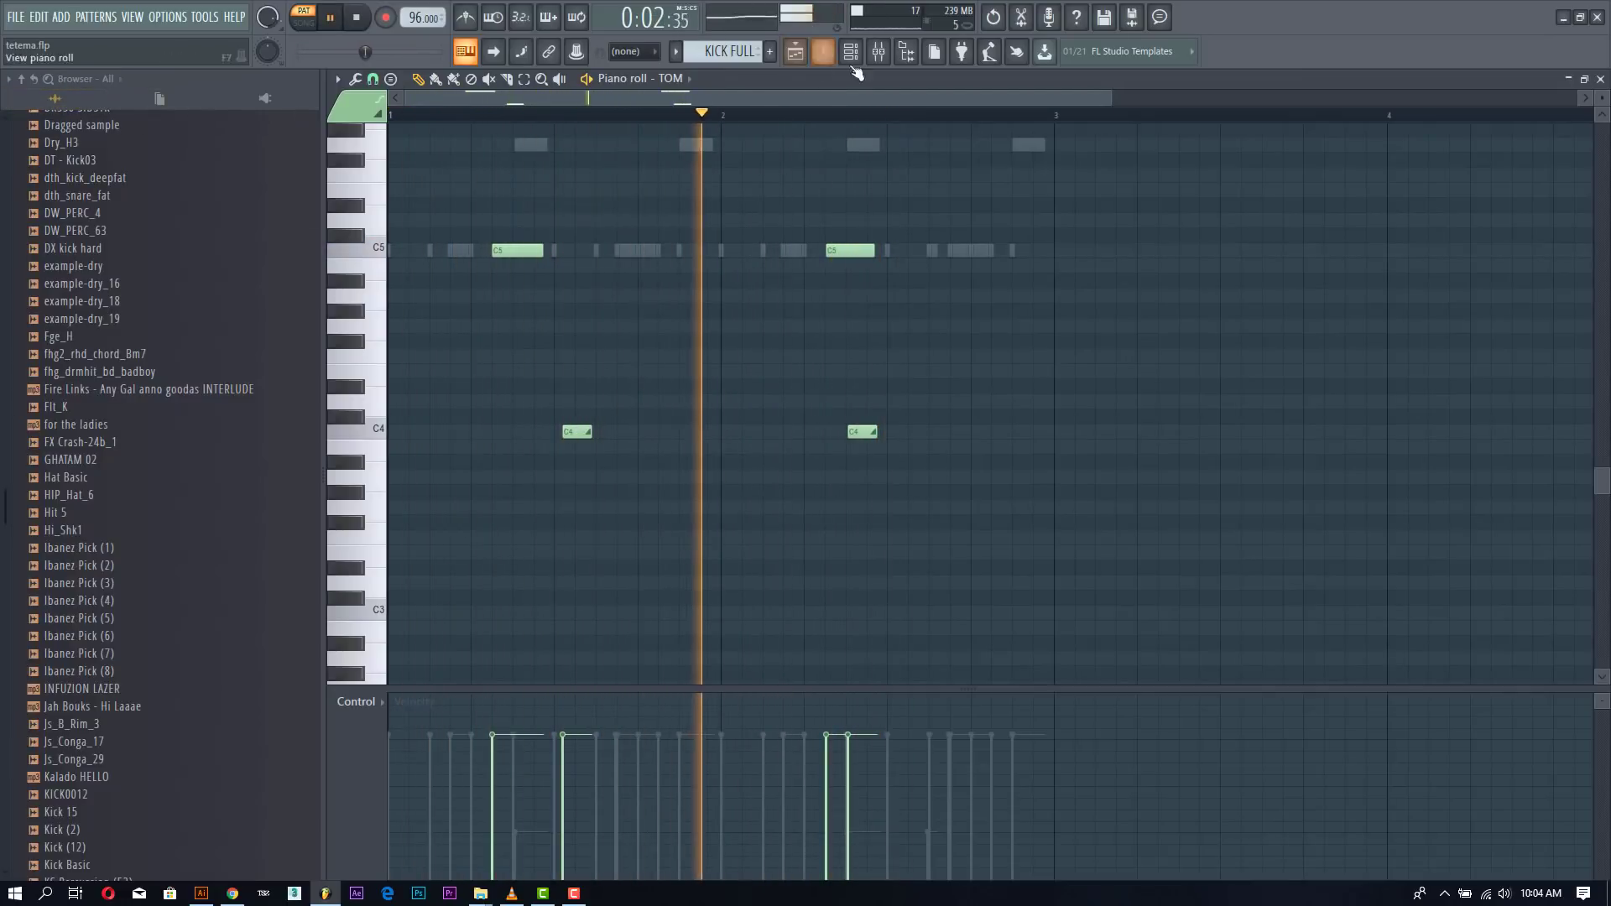
{"action": "key", "text": "space"}
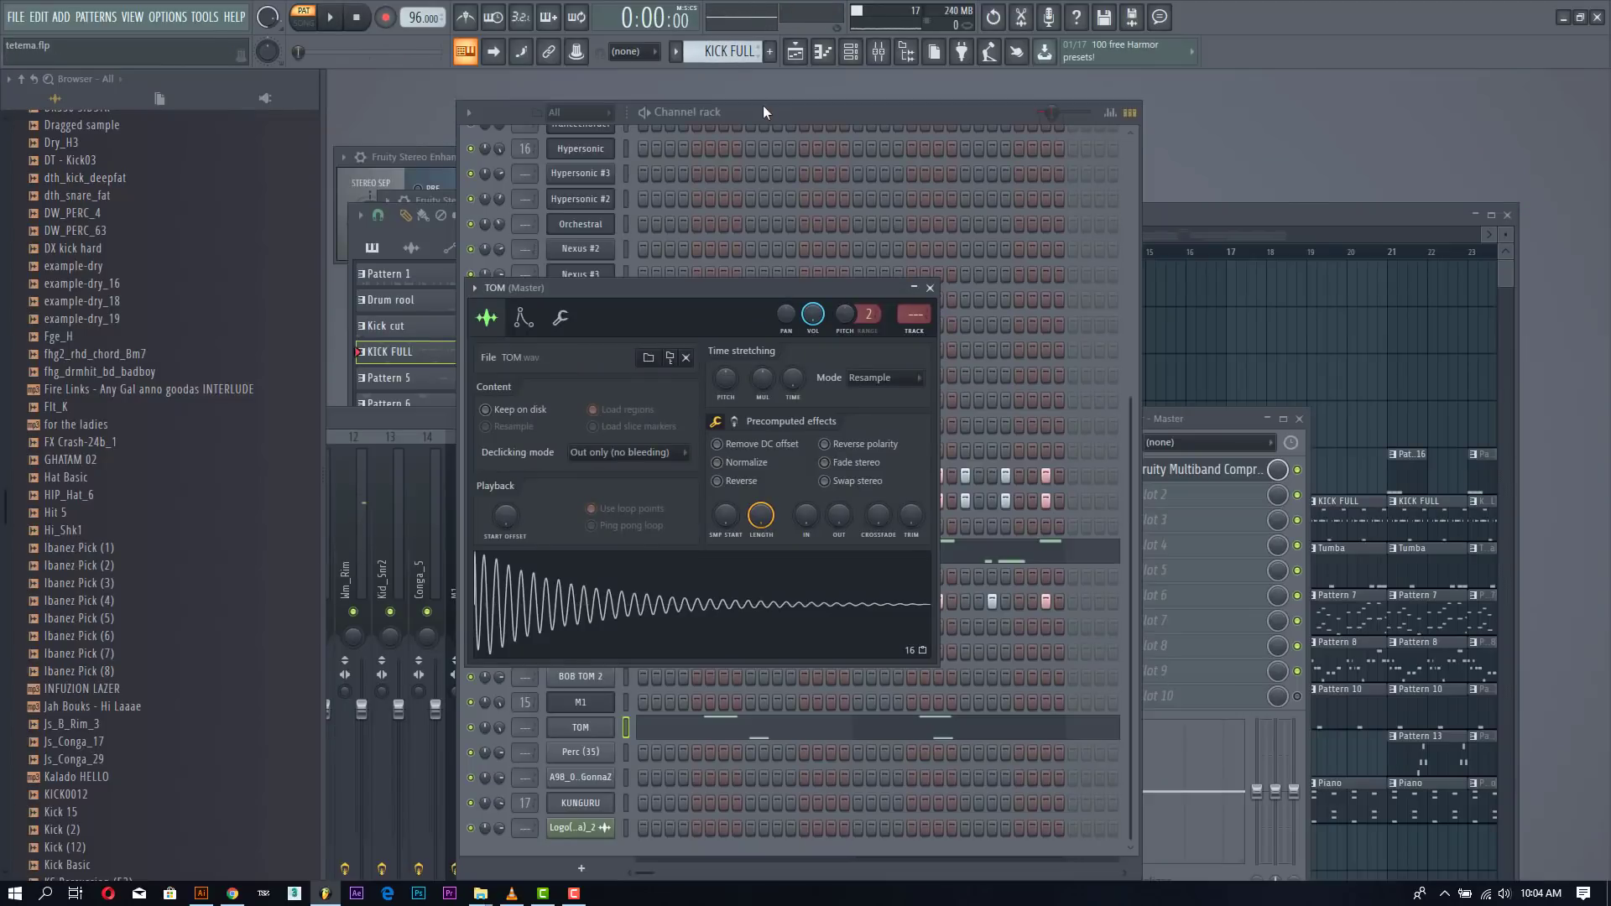
Step: Solo the TOM channel from the channel rack and listen to its displaced slide note in the piano roll
{"action": "left_click", "coordinate": [764, 107]}
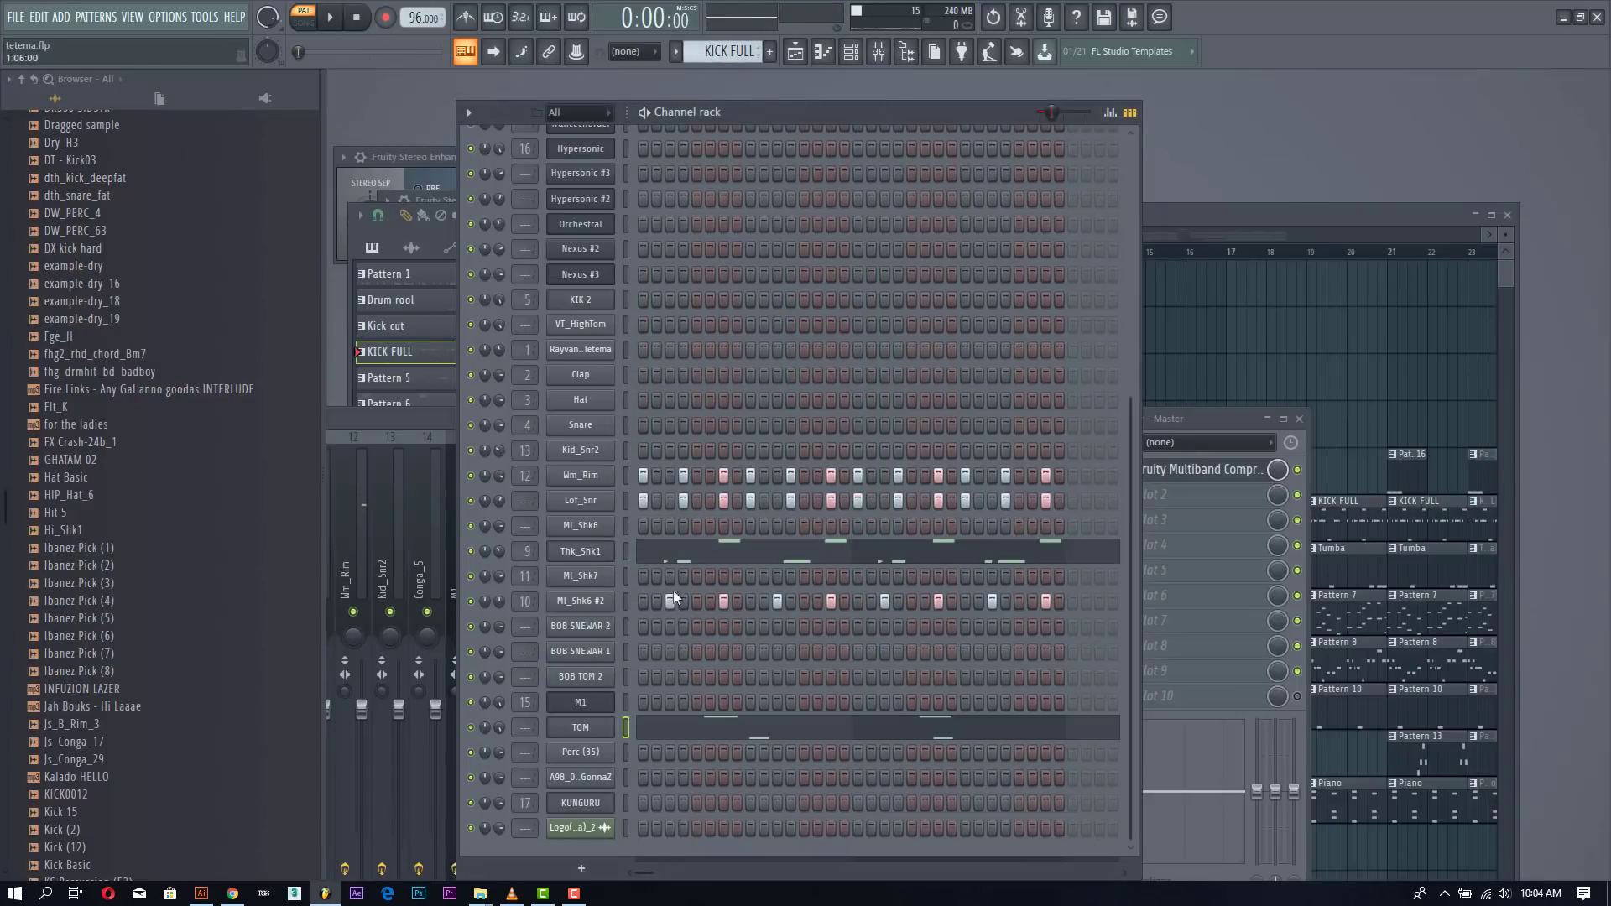
{"action": "right_click", "coordinate": [481, 730]}
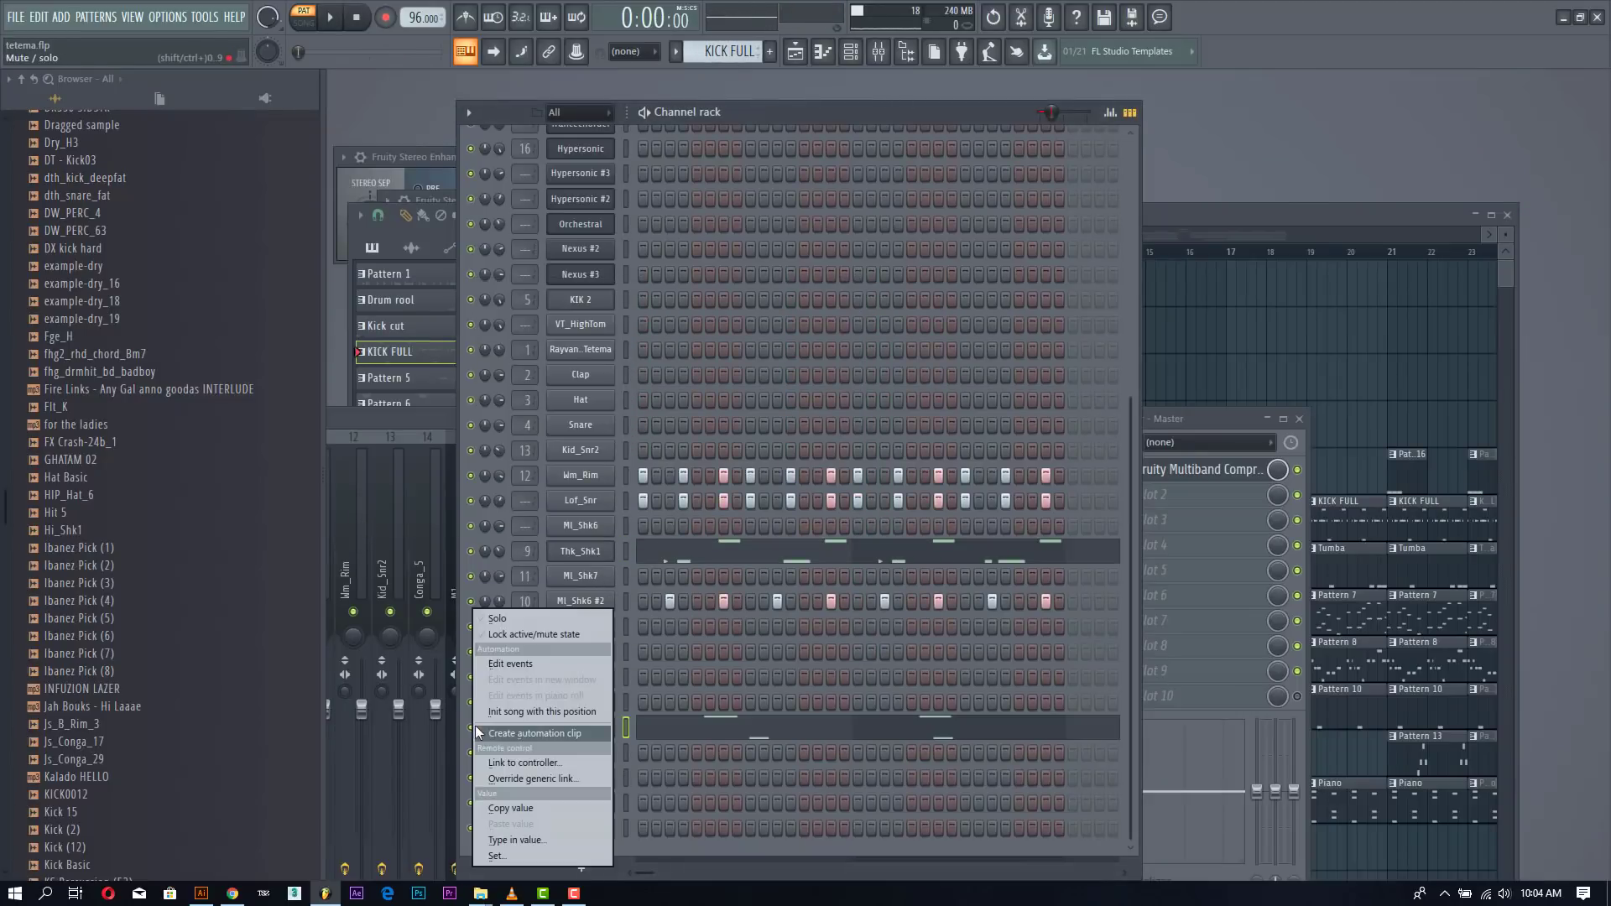
{"action": "left_click", "coordinate": [495, 623]}
{"action": "left_click", "coordinate": [667, 736]}
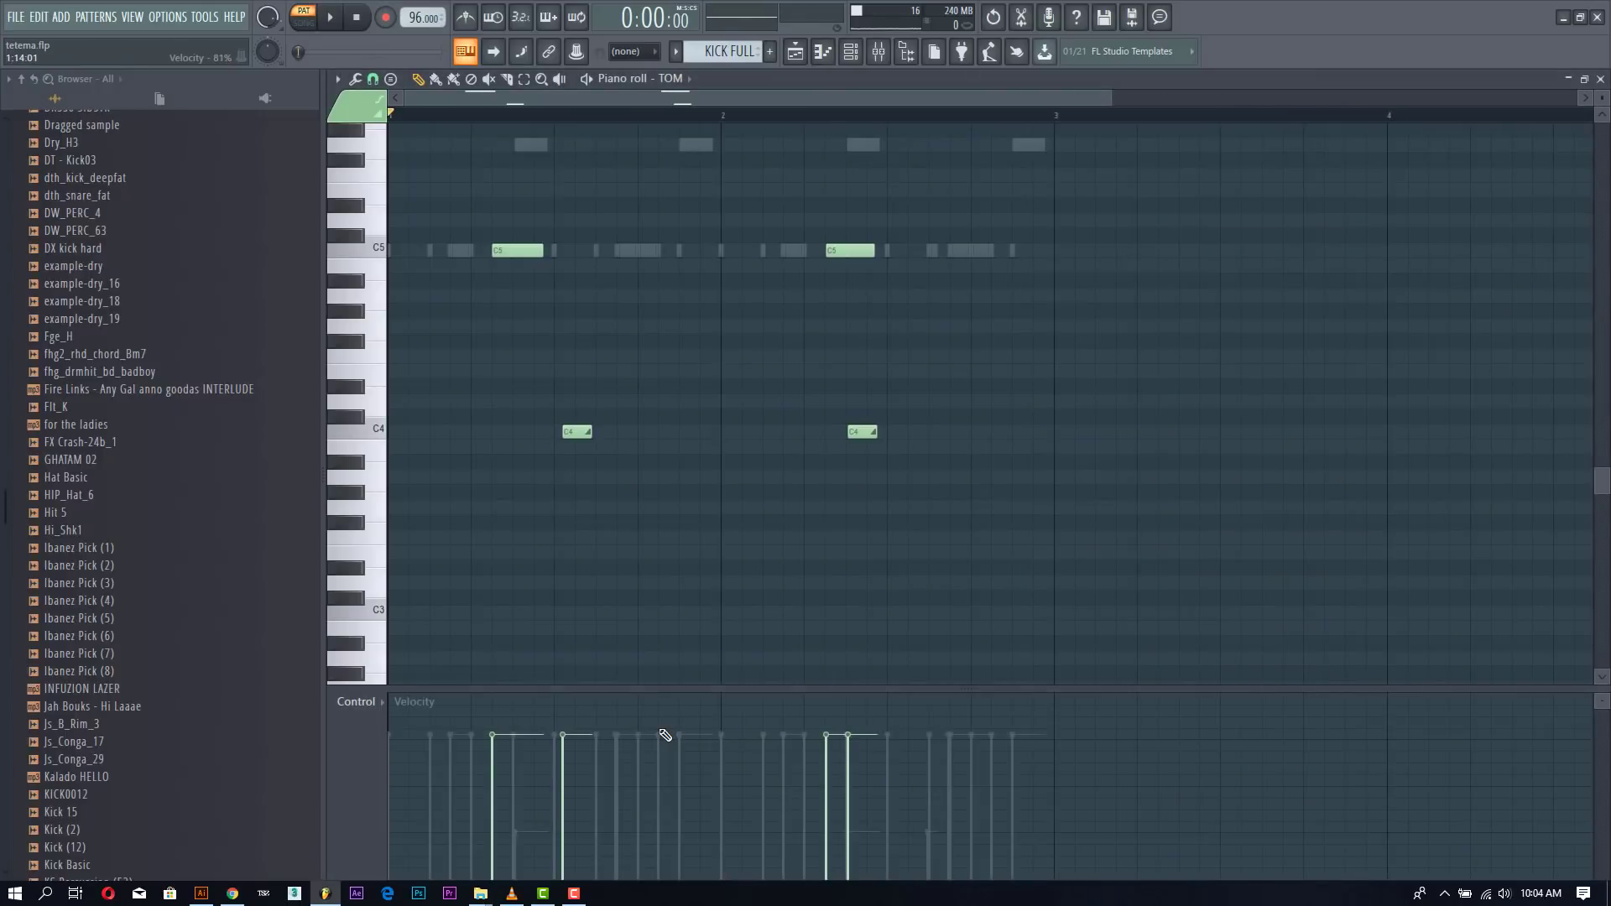
{"action": "key", "text": "space"}
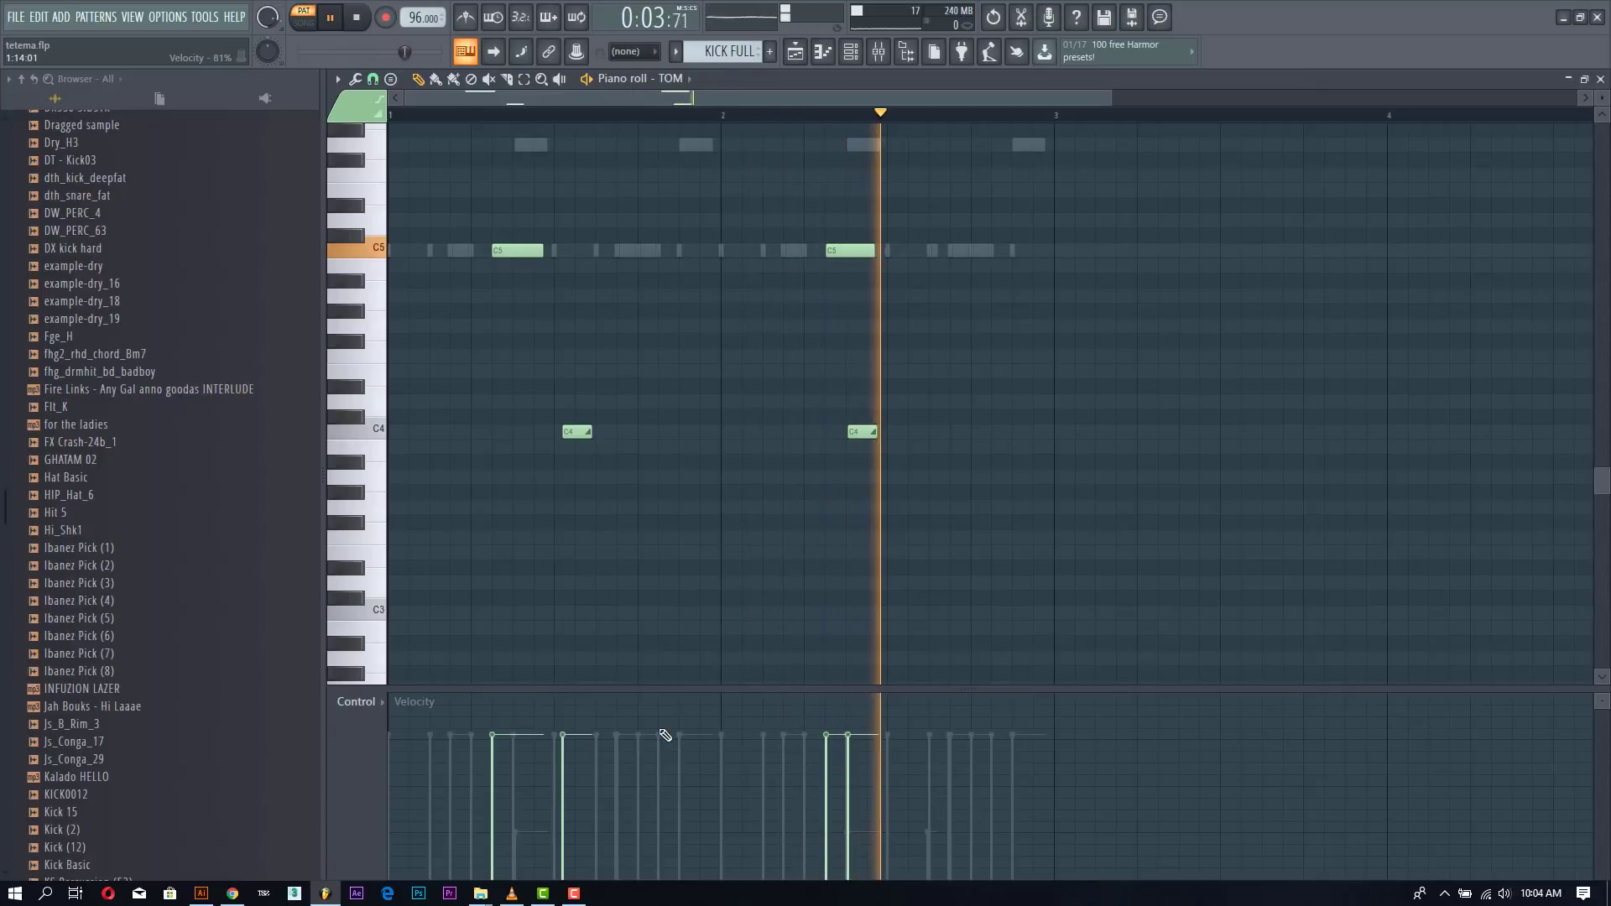
{"action": "key", "text": "space"}
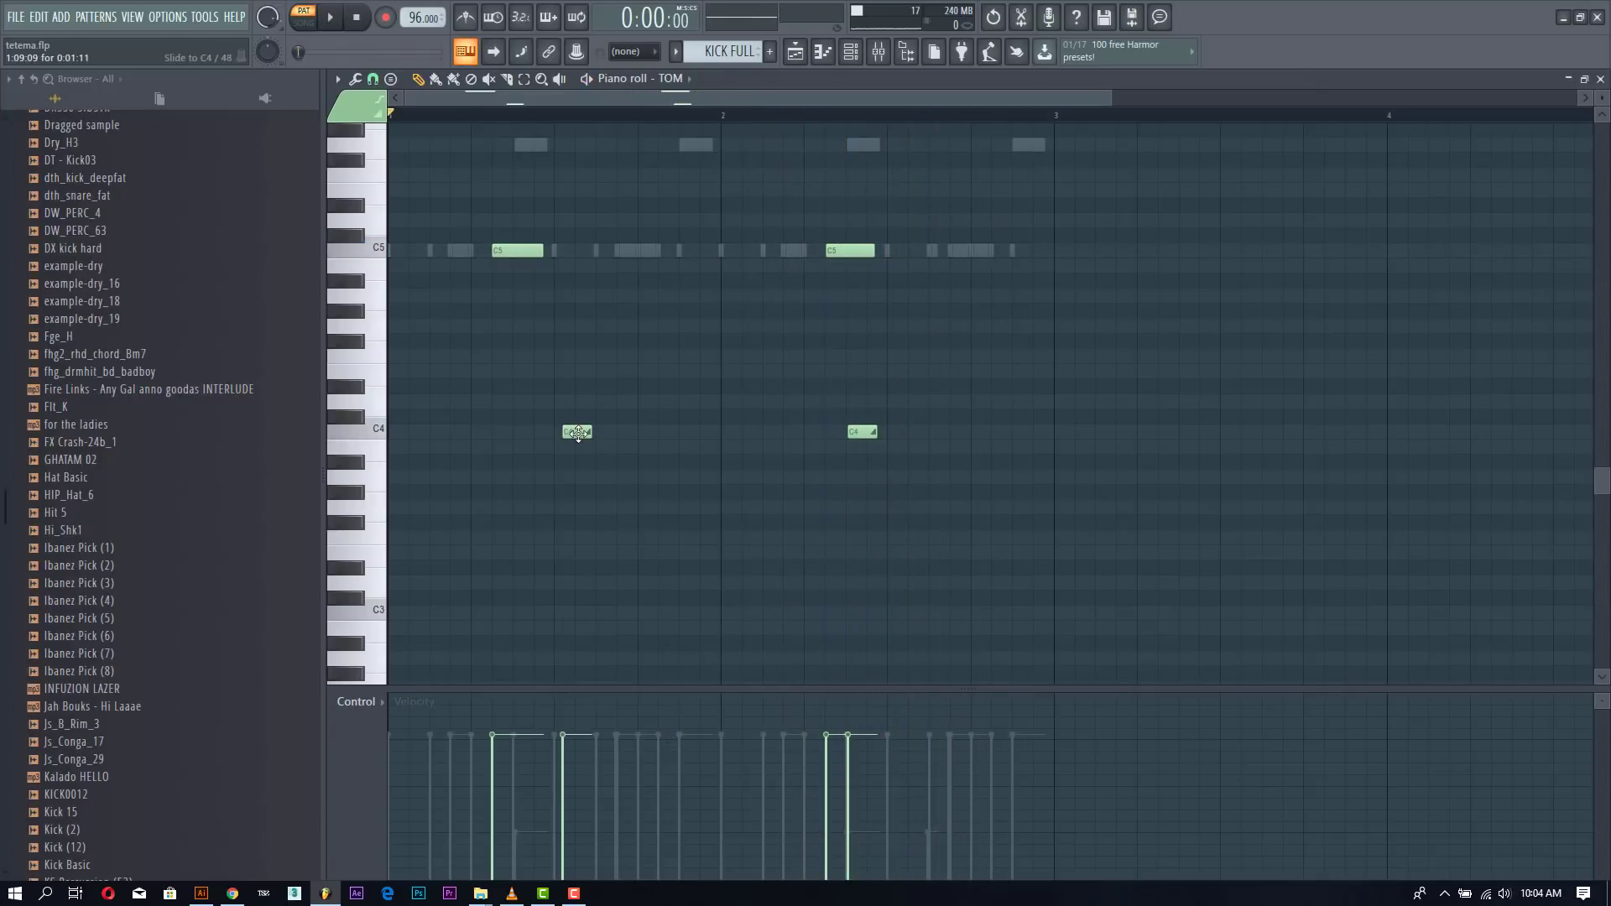
Step: Move TOM's first C4 slide note back beneath its C5 note, play it and close the piano roll
{"action": "left_click_drag", "start_coordinate": [577, 432], "coordinate": [527, 445]}
{"action": "key", "text": "space"}
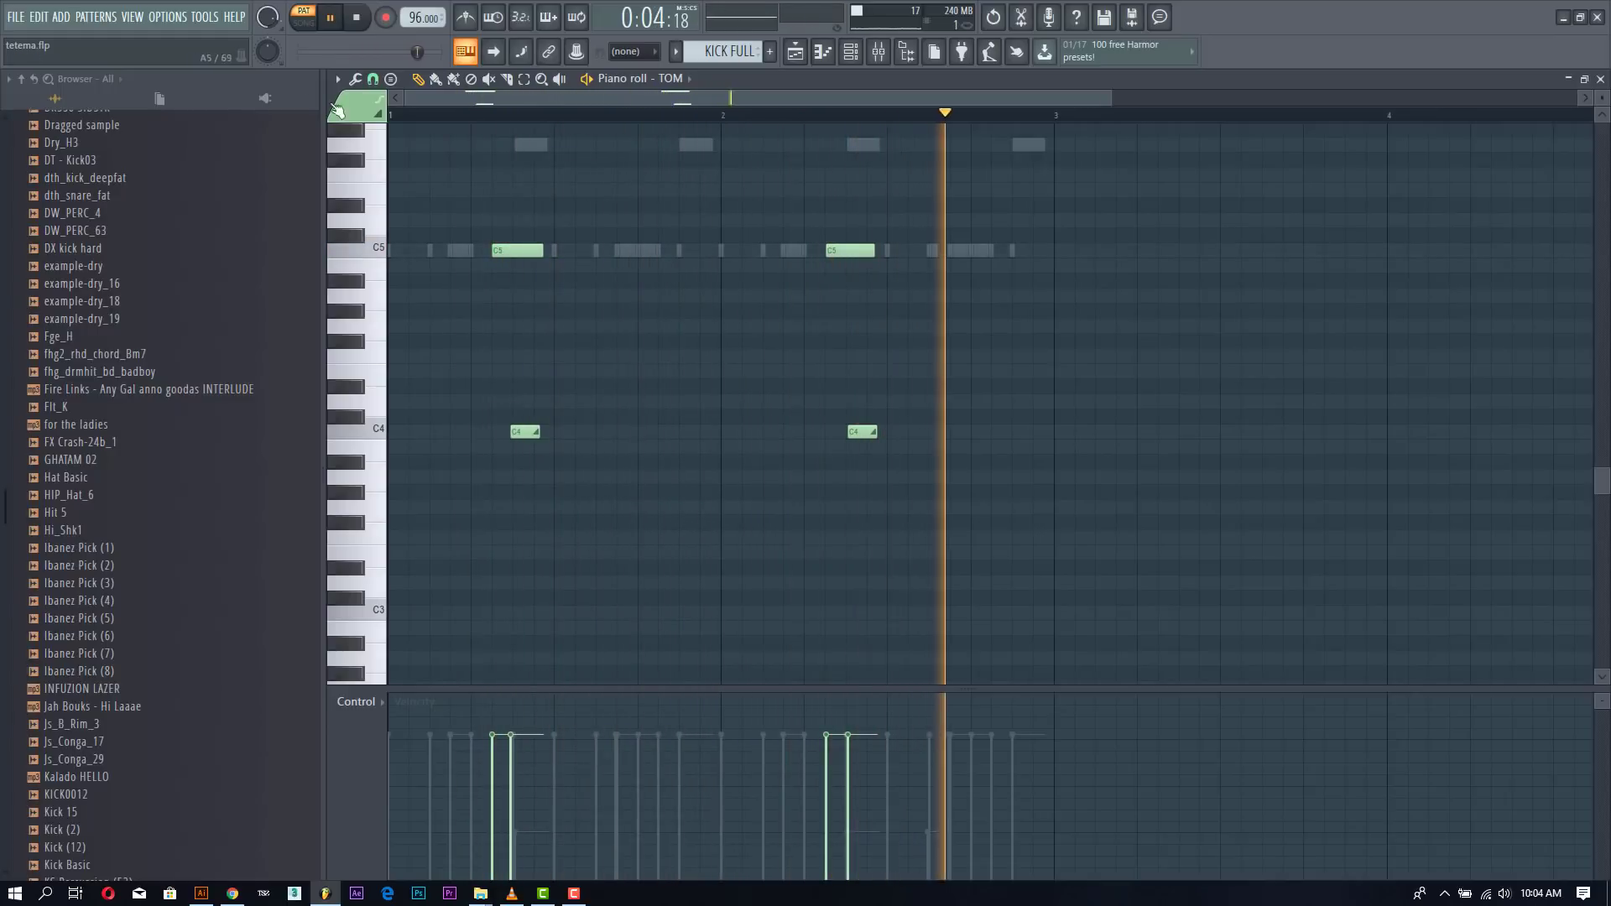
{"action": "key", "text": "Escape"}
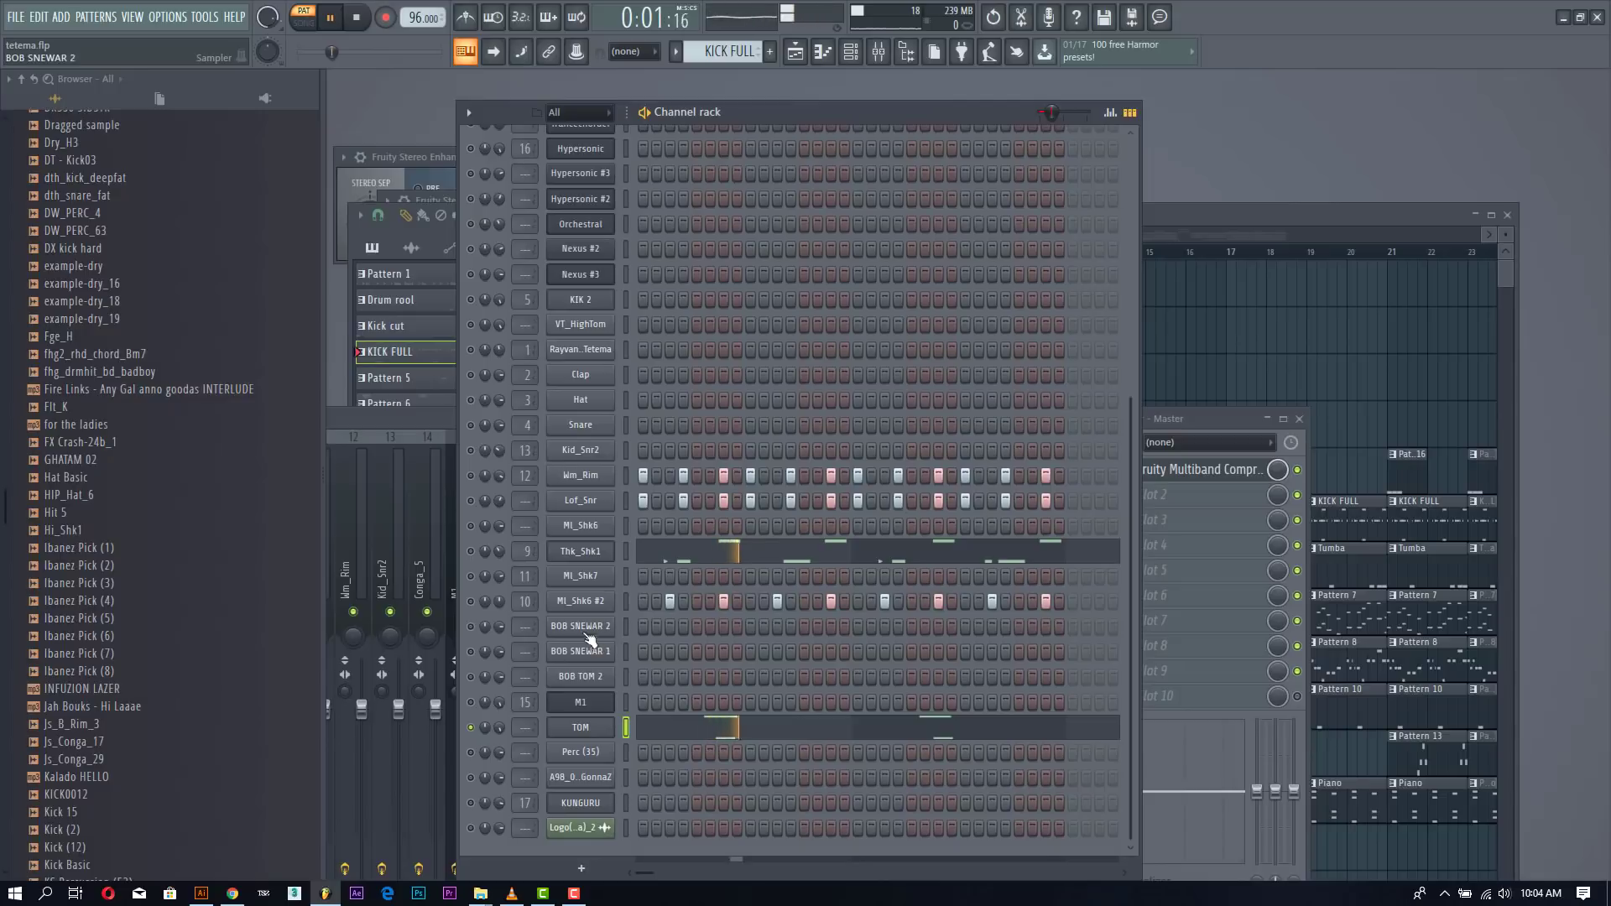
Step: Turn off TOM's solo and listen to the full KICK FULL pattern with all channels
{"action": "right_click", "coordinate": [471, 727]}
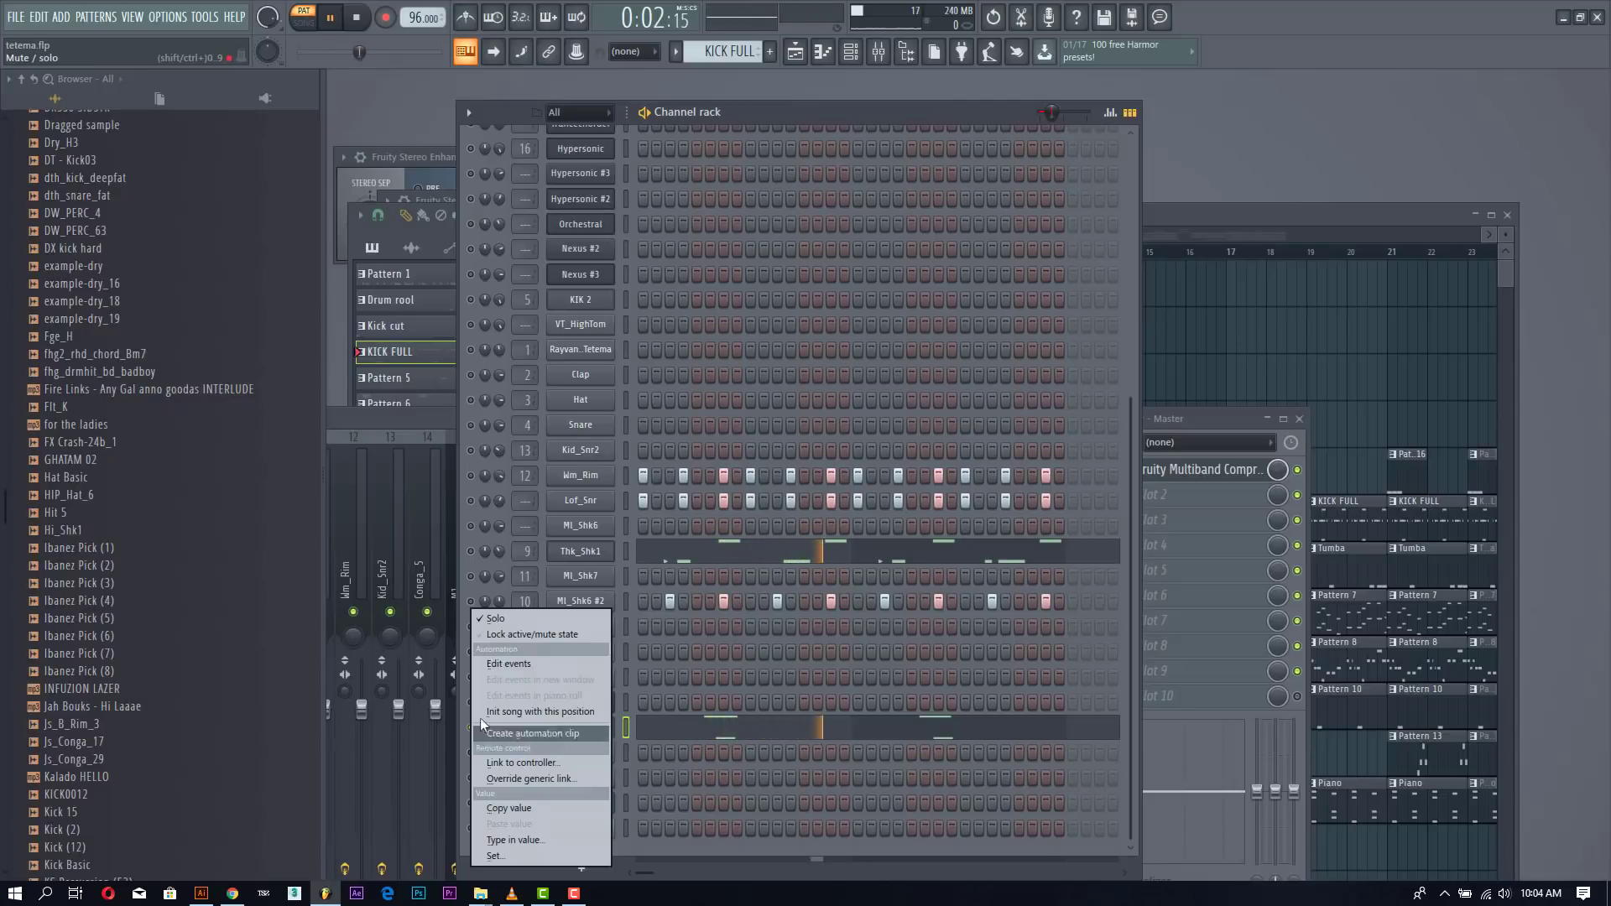
{"action": "left_click", "coordinate": [504, 618]}
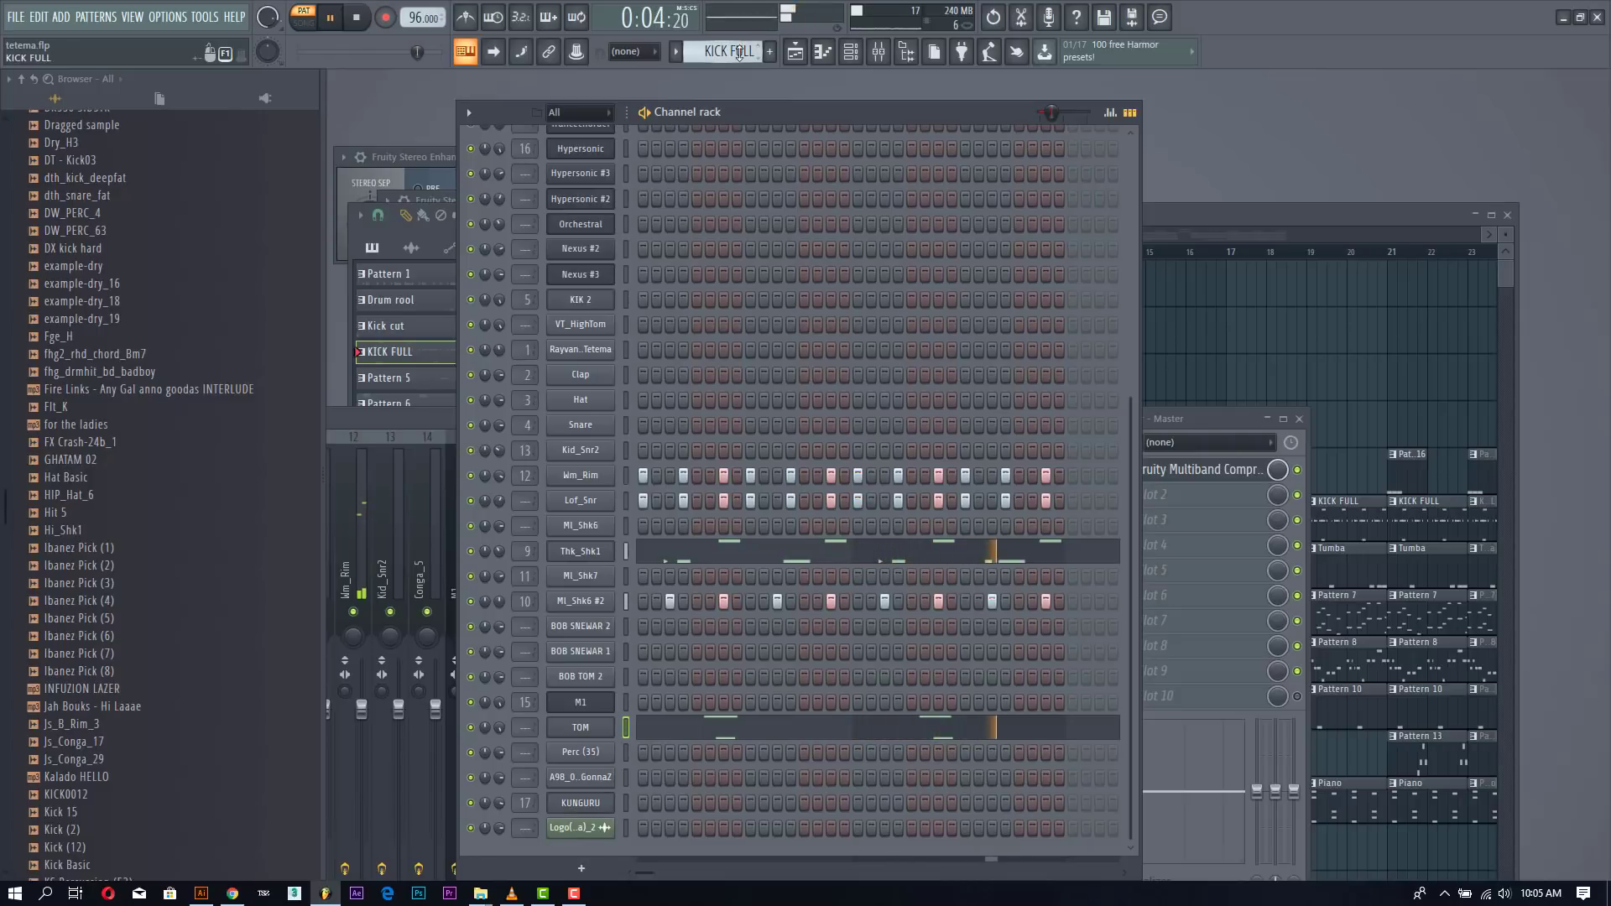
{"action": "key", "text": "space"}
Step: Select Pattern 5, listen to the BOB SNEWAR 1 notes in the piano roll and return to the channel rack
{"action": "scroll", "coordinate": [739, 52], "scroll_direction": "down", "scroll_amount": 1}
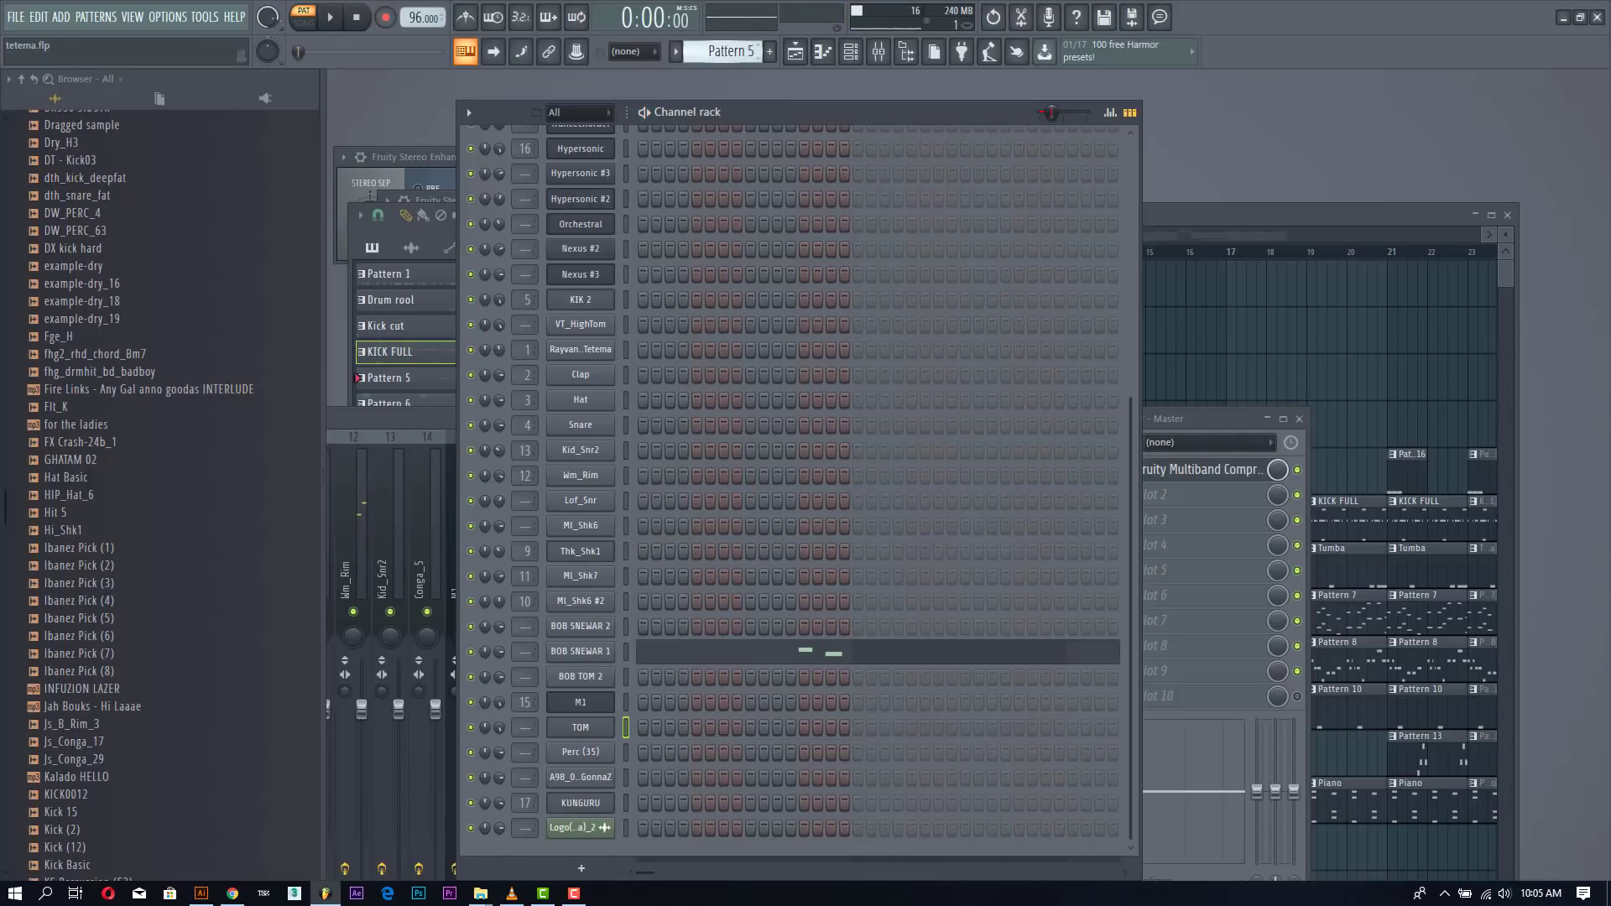
{"action": "left_click", "coordinate": [812, 665]}
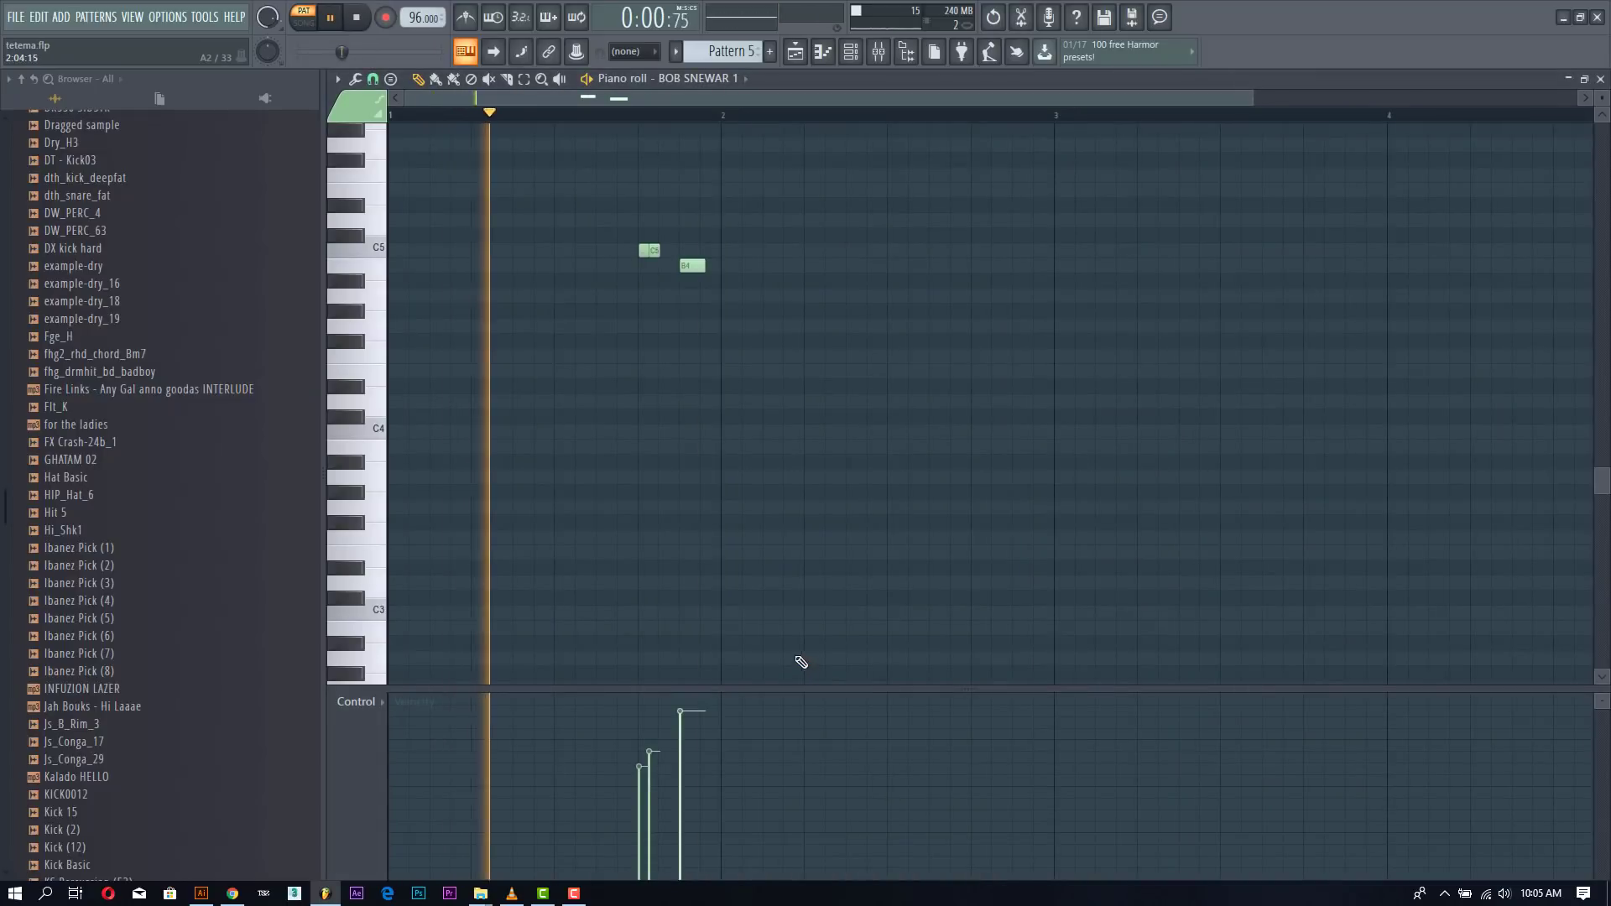
{"action": "scroll", "coordinate": [671, 395], "scroll_direction": "up", "scroll_amount": 3}
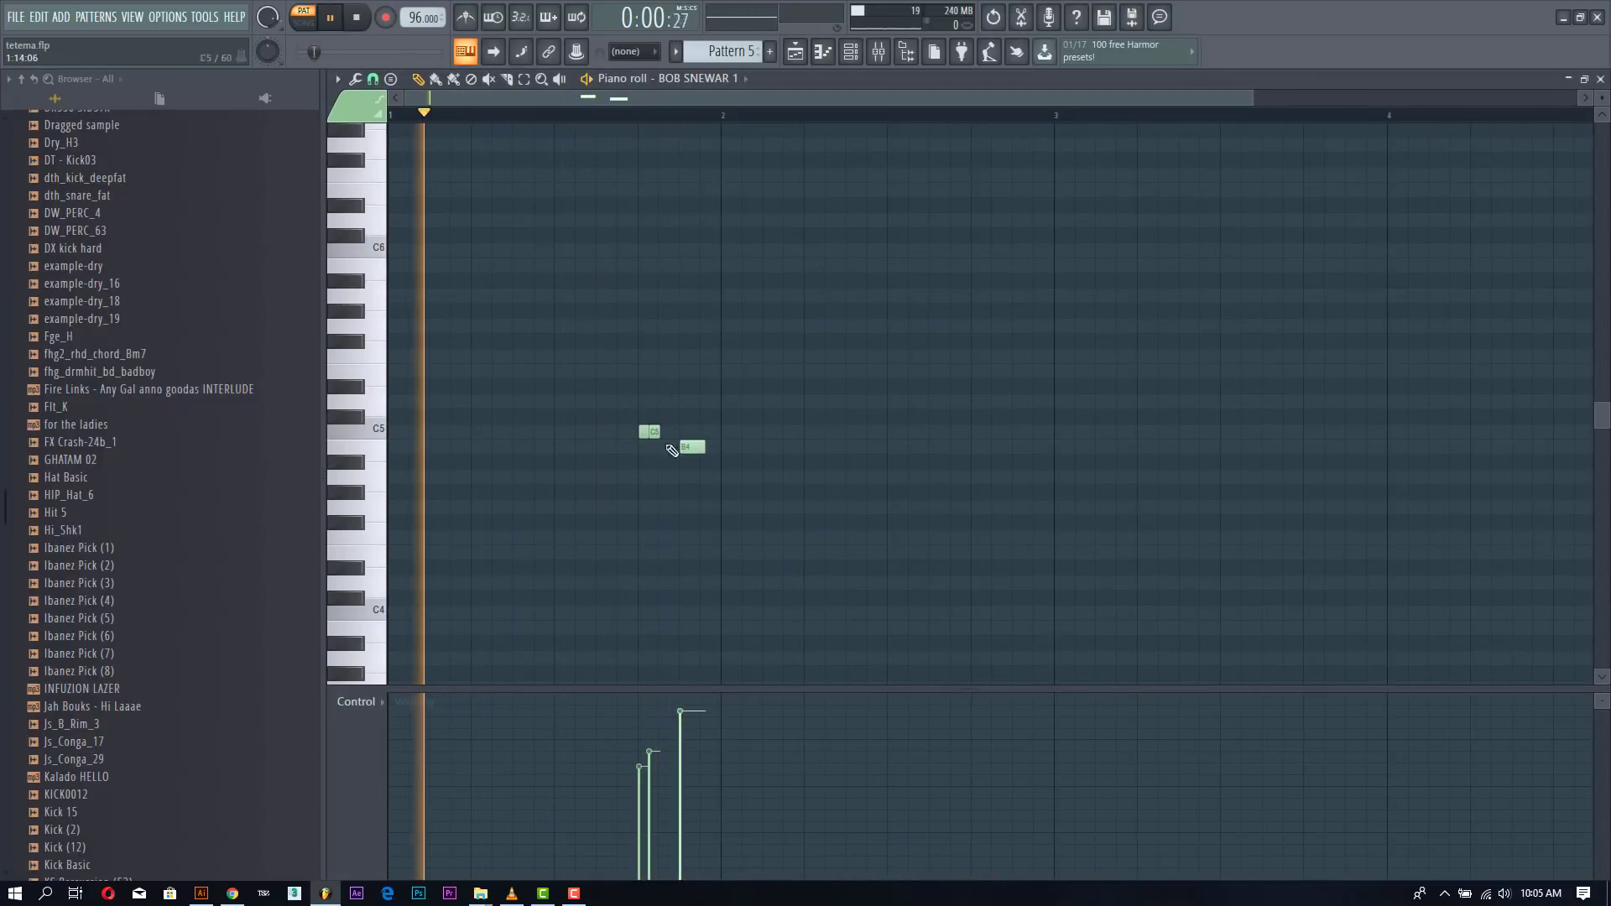
{"action": "key", "text": "space"}
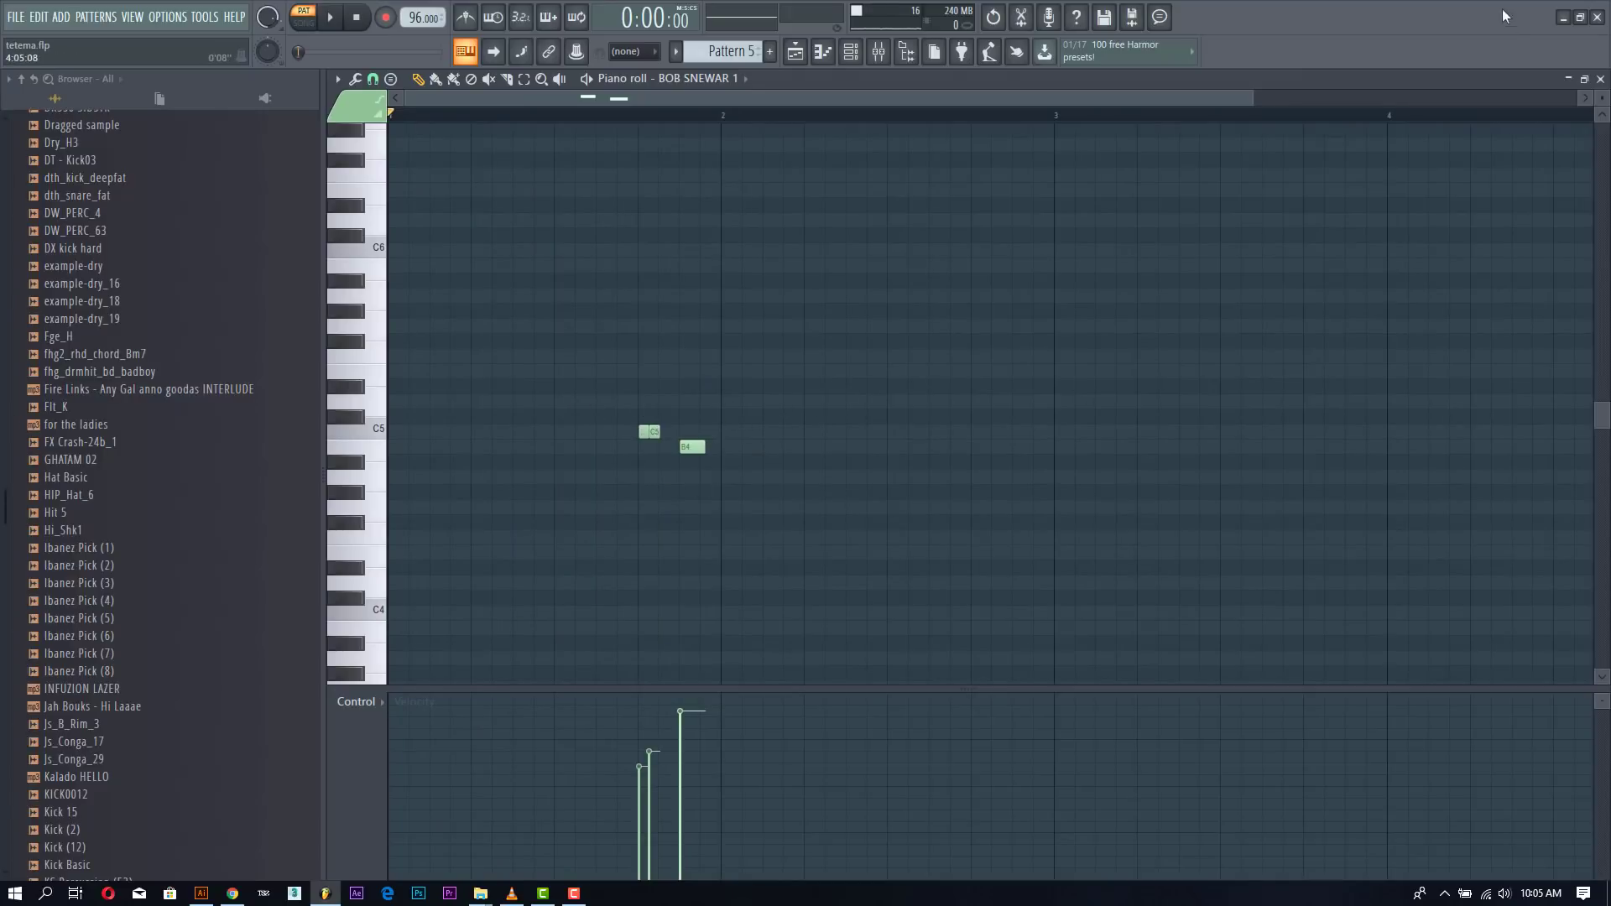
{"action": "left_click", "coordinate": [381, 441]}
{"action": "key", "text": "F7"}
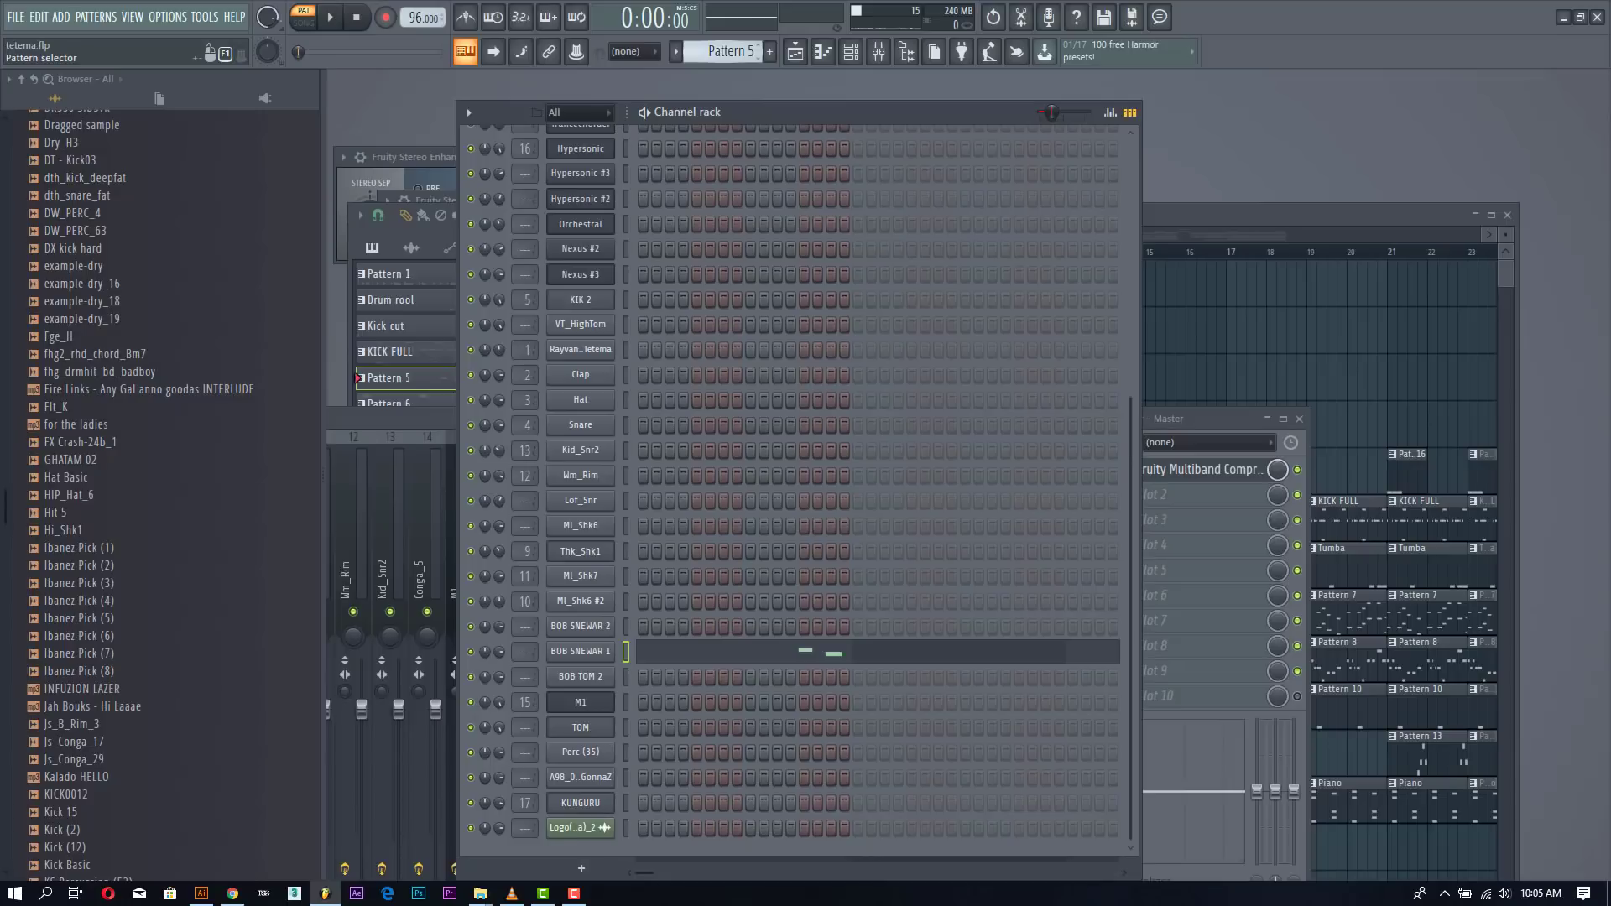
Step: Select Pattern 6 and listen to its M1 channel
{"action": "left_click_drag", "start_coordinate": [728, 51], "coordinate": [728, 44]}
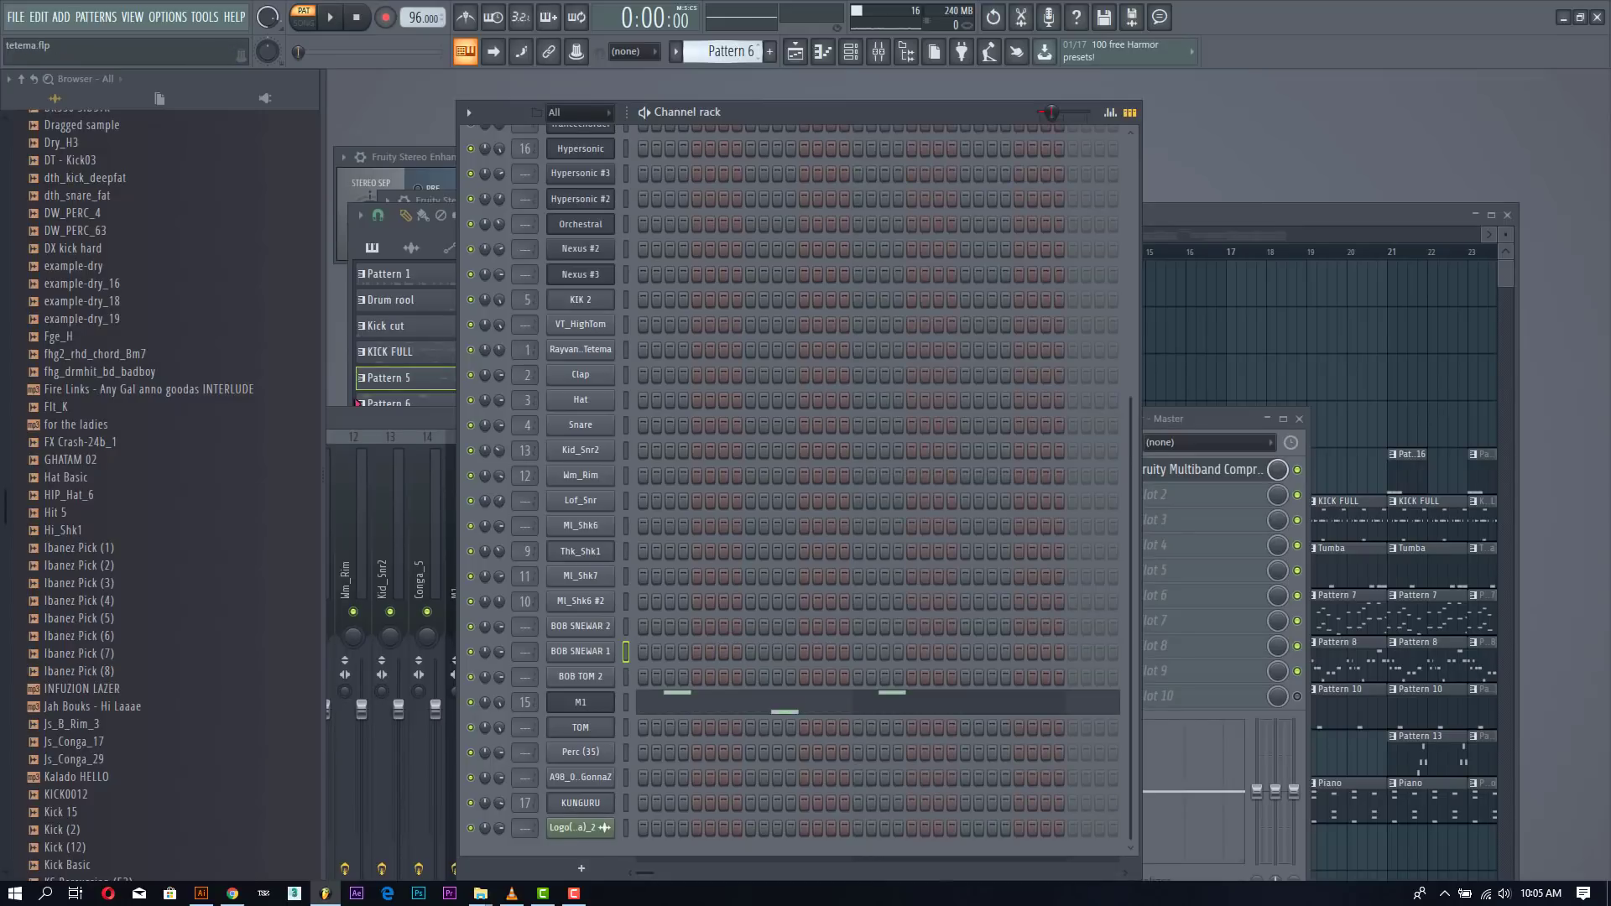
{"action": "key", "text": "space"}
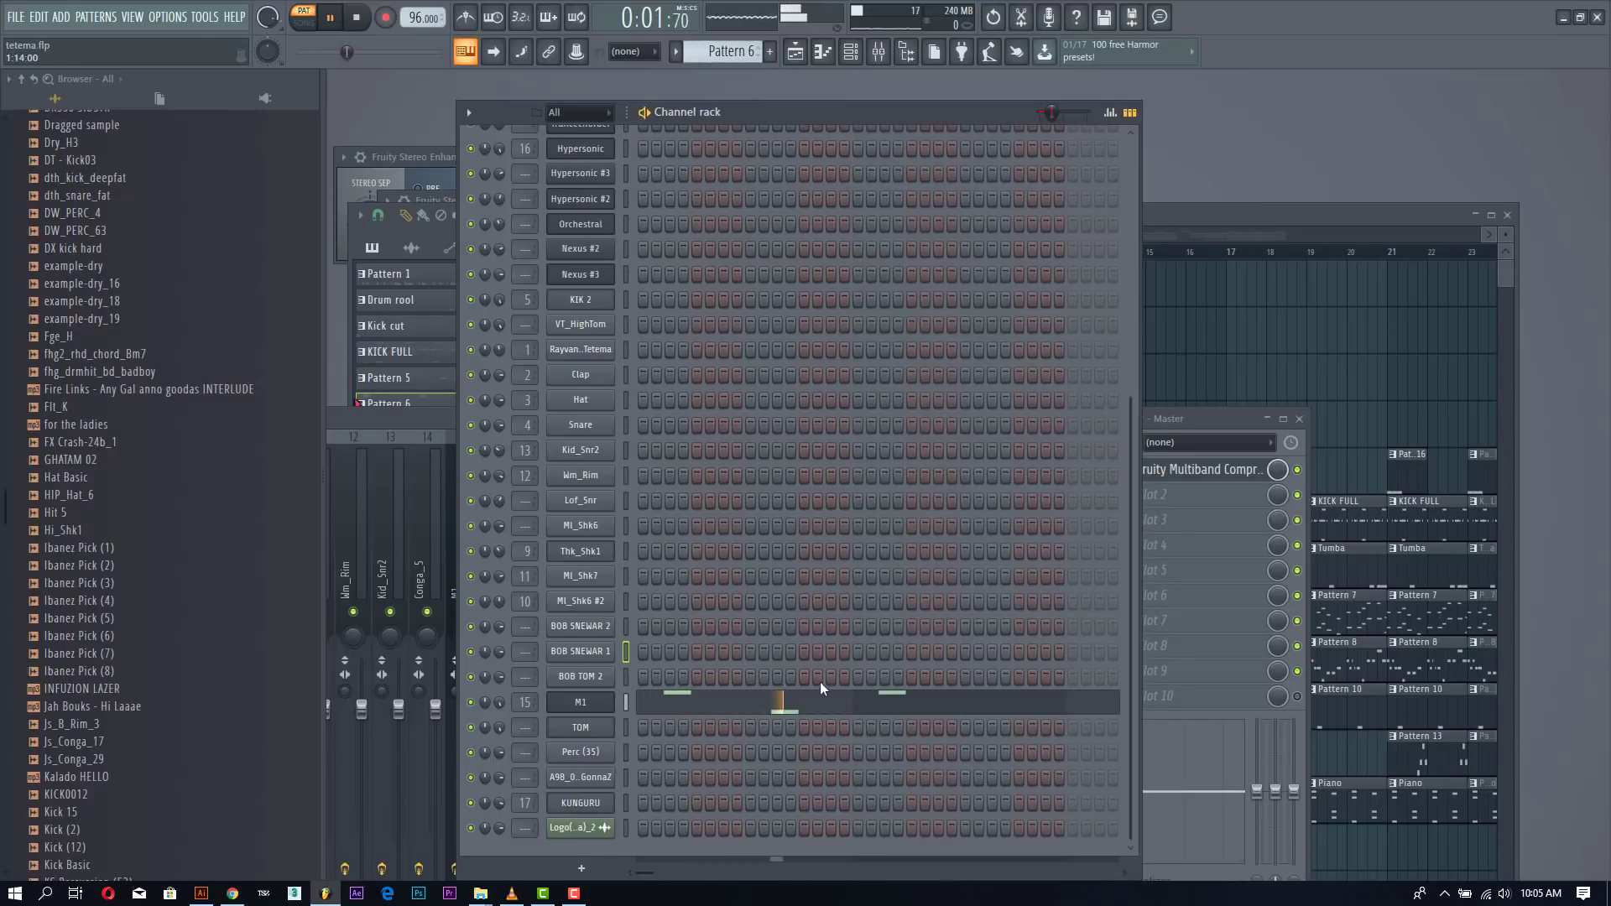
{"action": "key", "text": "space"}
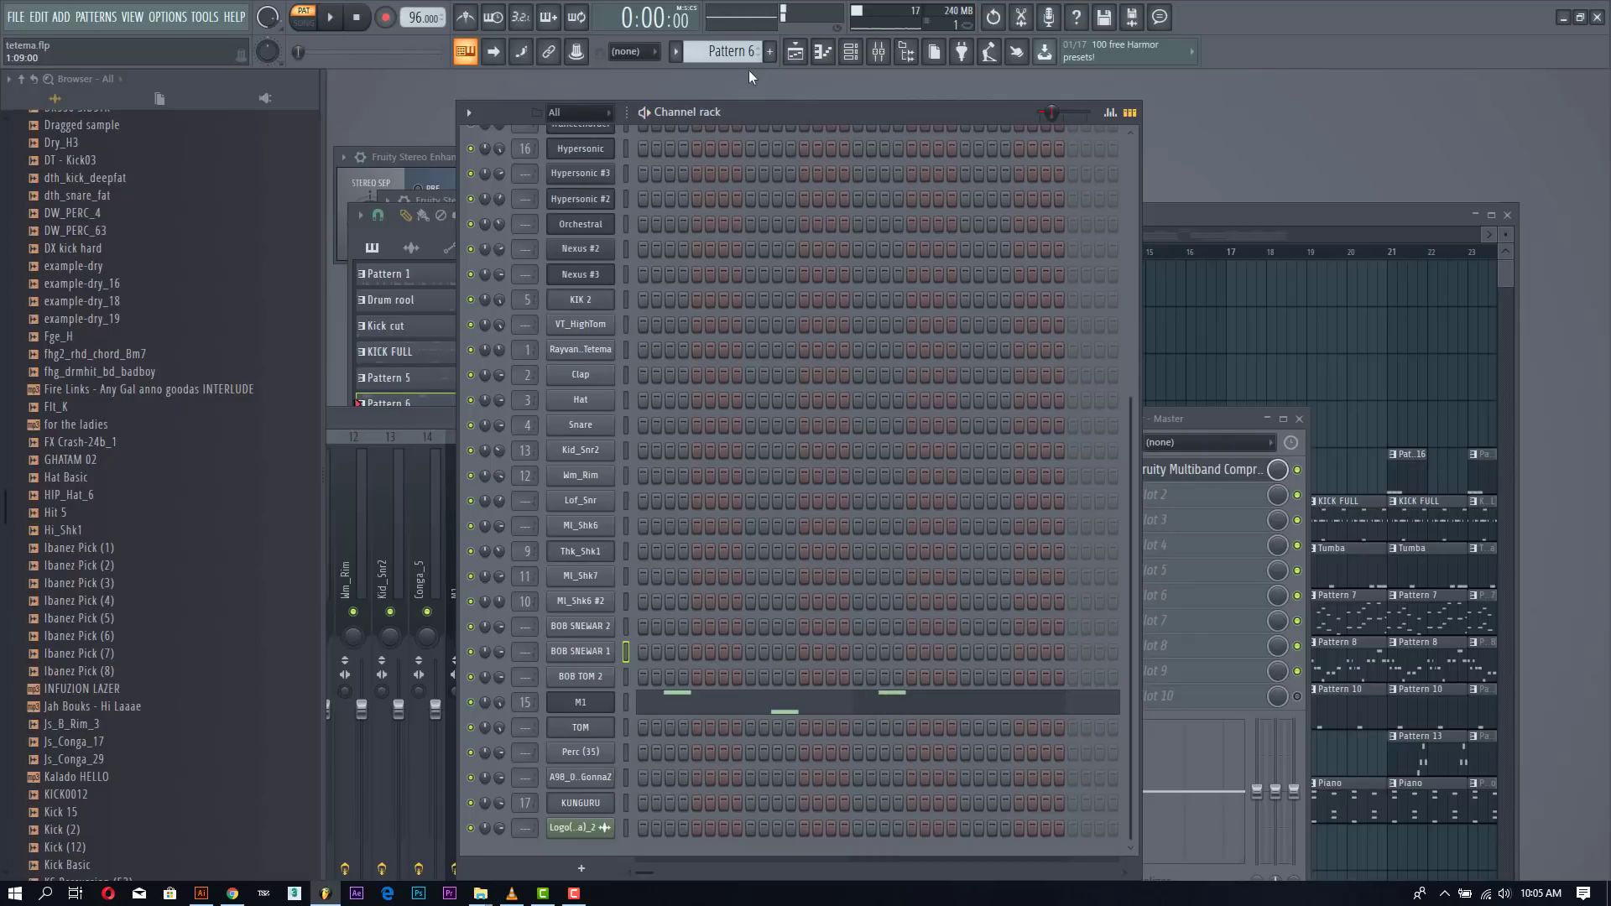
Step: Select Pattern 7 and play it while checking its BooBass and Hypersonic #3 channels
{"action": "left_click_drag", "start_coordinate": [743, 56], "coordinate": [743, 50]}
{"action": "key", "text": "space"}
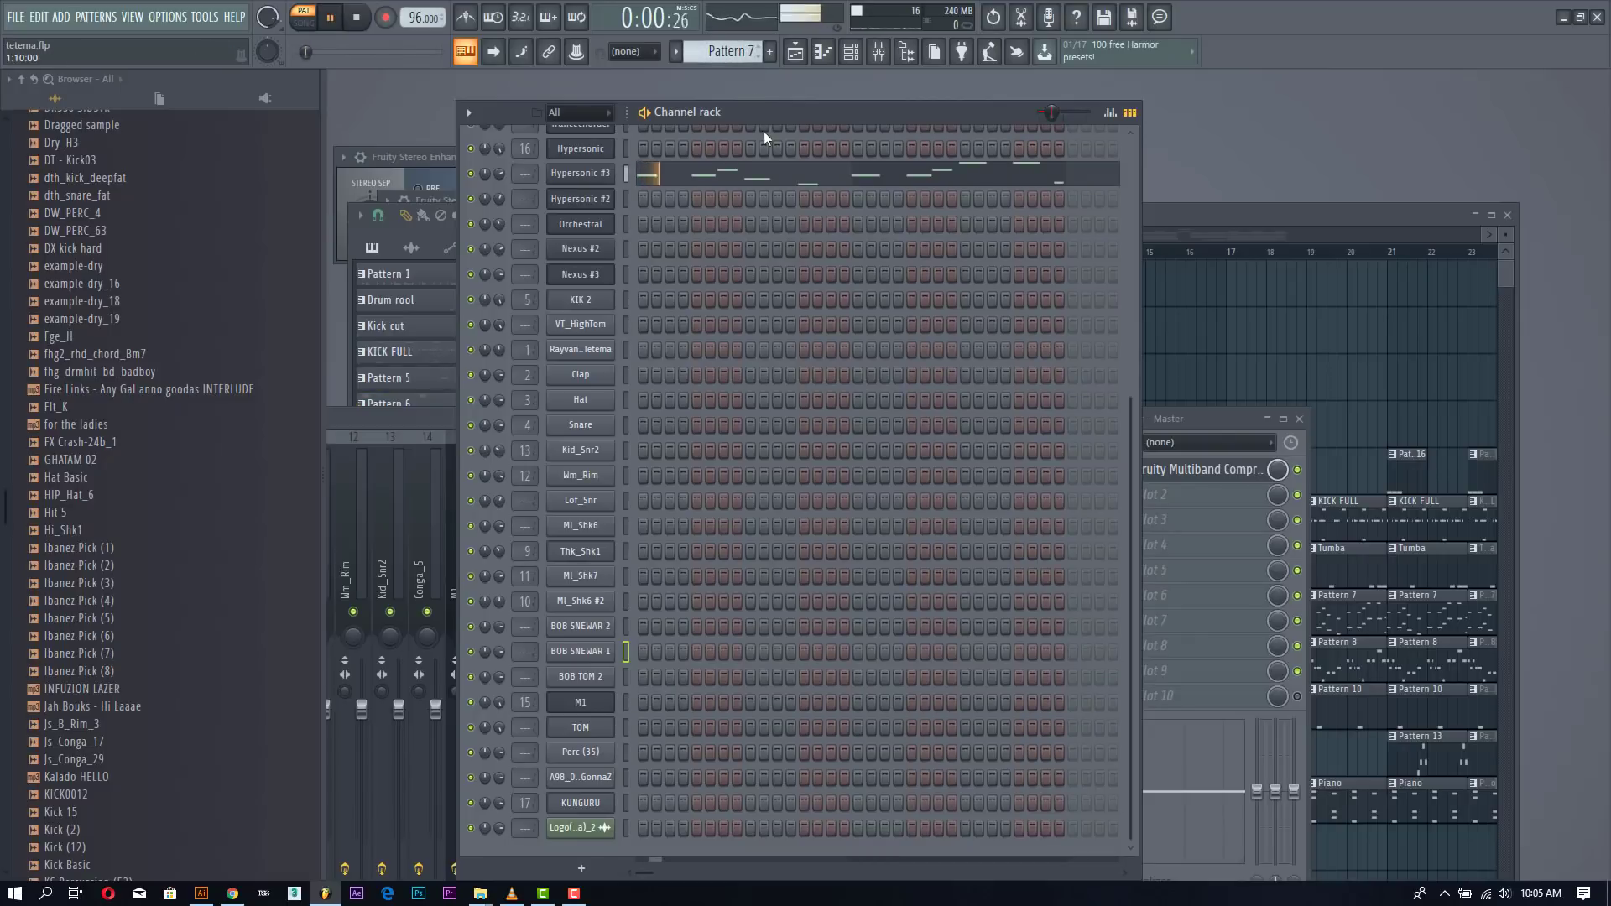
{"action": "scroll", "coordinate": [839, 218], "scroll_direction": "up", "scroll_amount": 3}
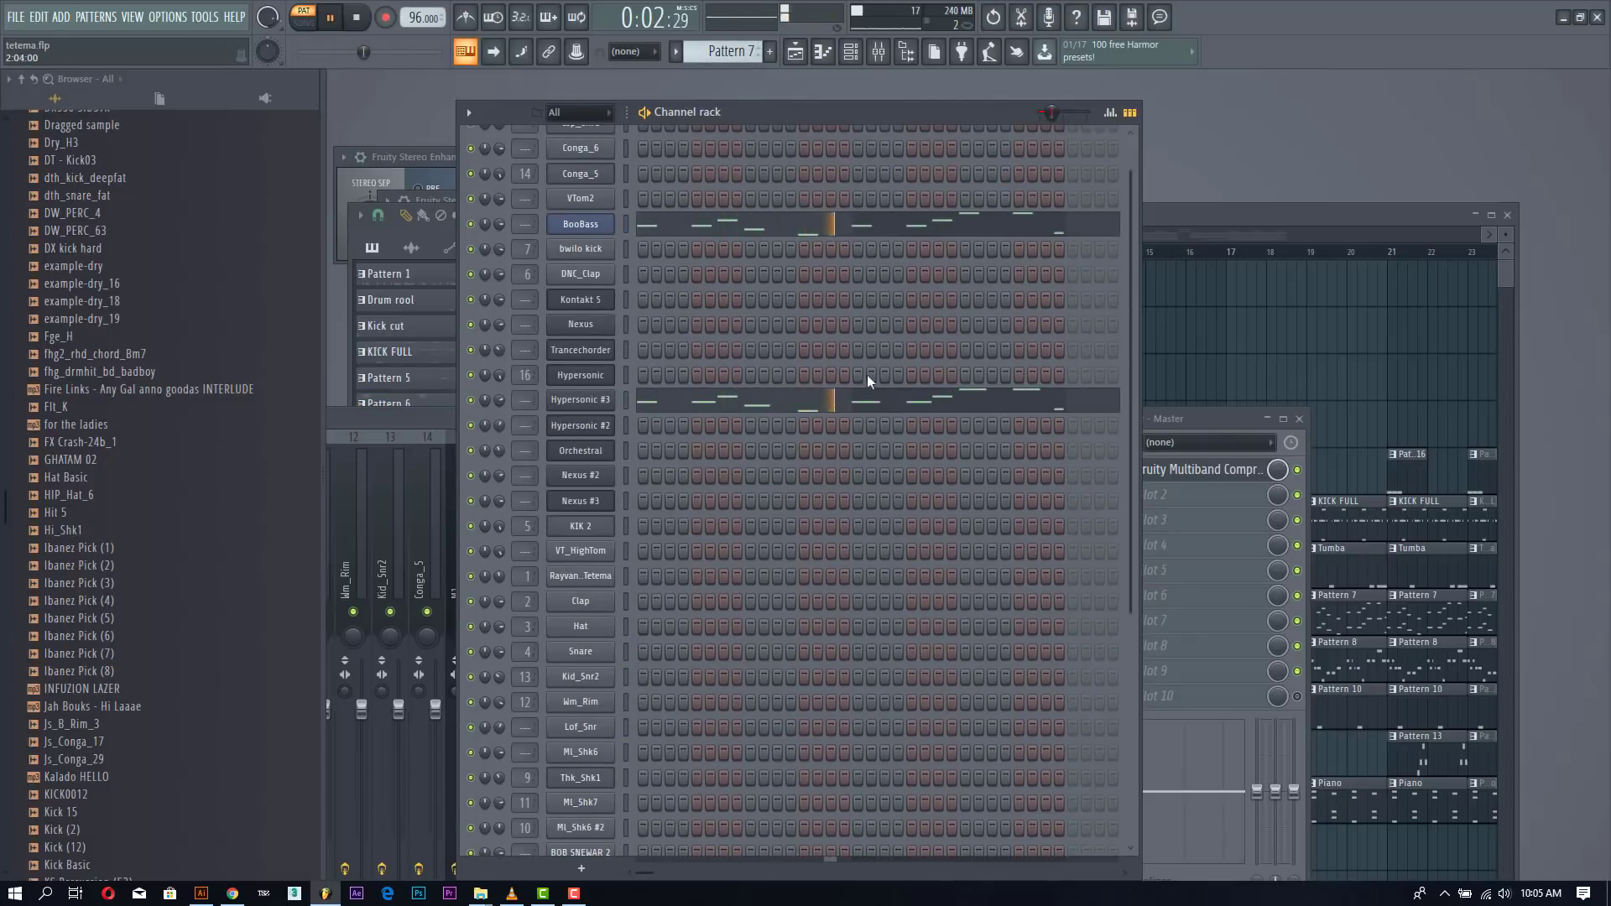
Step: Stop playback and view Pattern 7's BooBass notes in the piano roll before returning to the channel rack
{"action": "key", "text": "space"}
{"action": "left_click", "coordinate": [657, 224]}
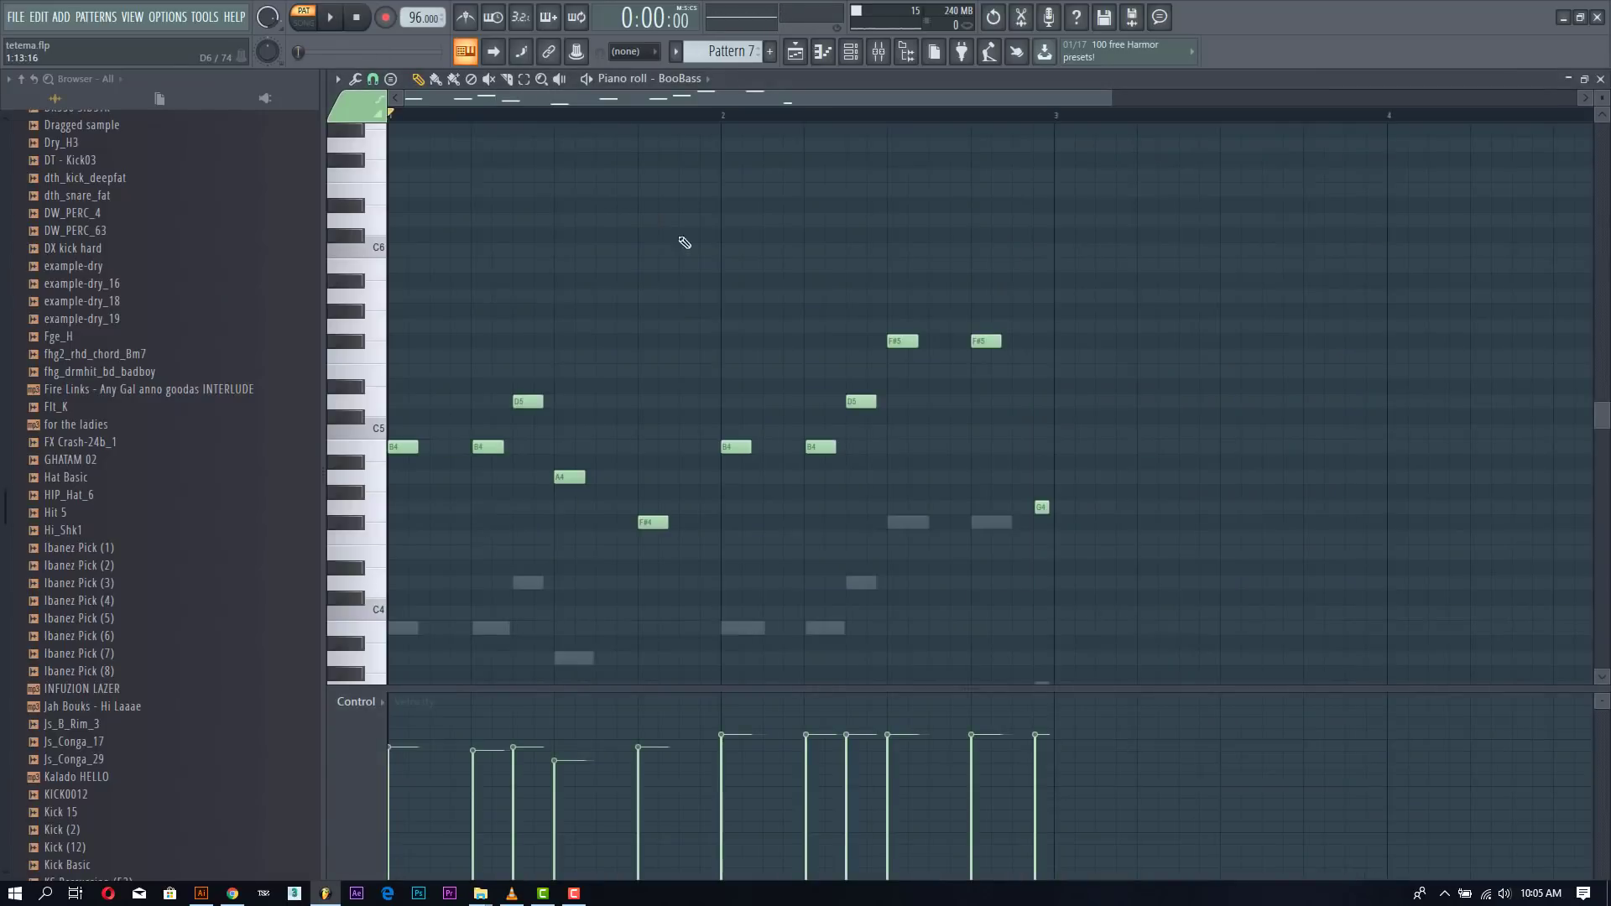
{"action": "key", "text": "Escape"}
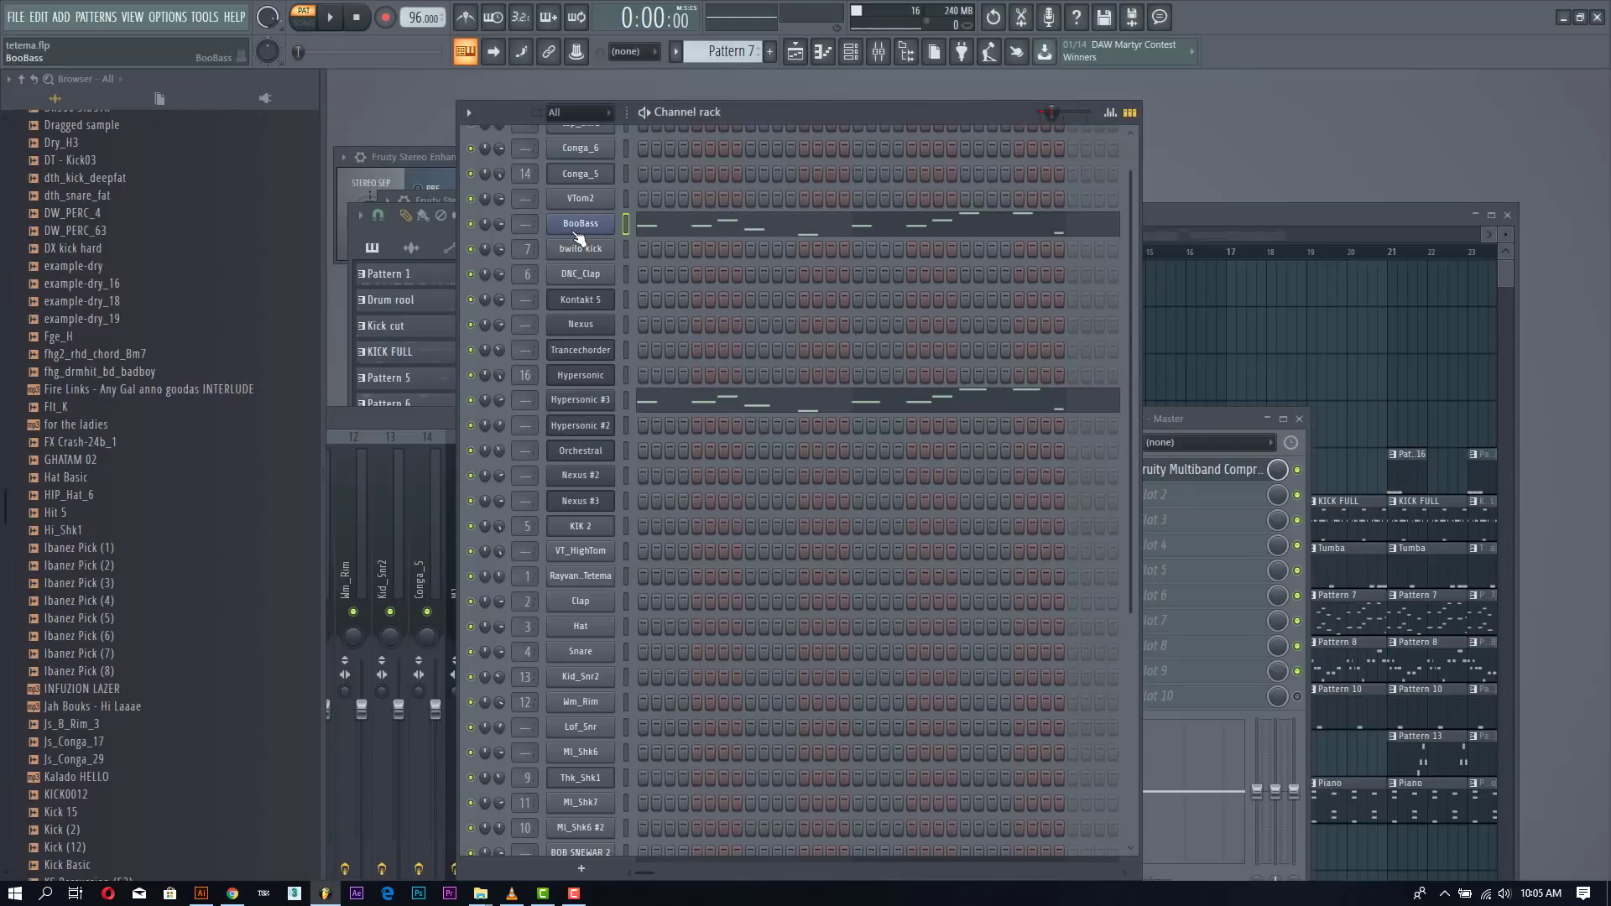
Step: Inspect the instrument settings of the BooBass and Hypersonic #3 channels and return to the channel rack
{"action": "left_click", "coordinate": [579, 225]}
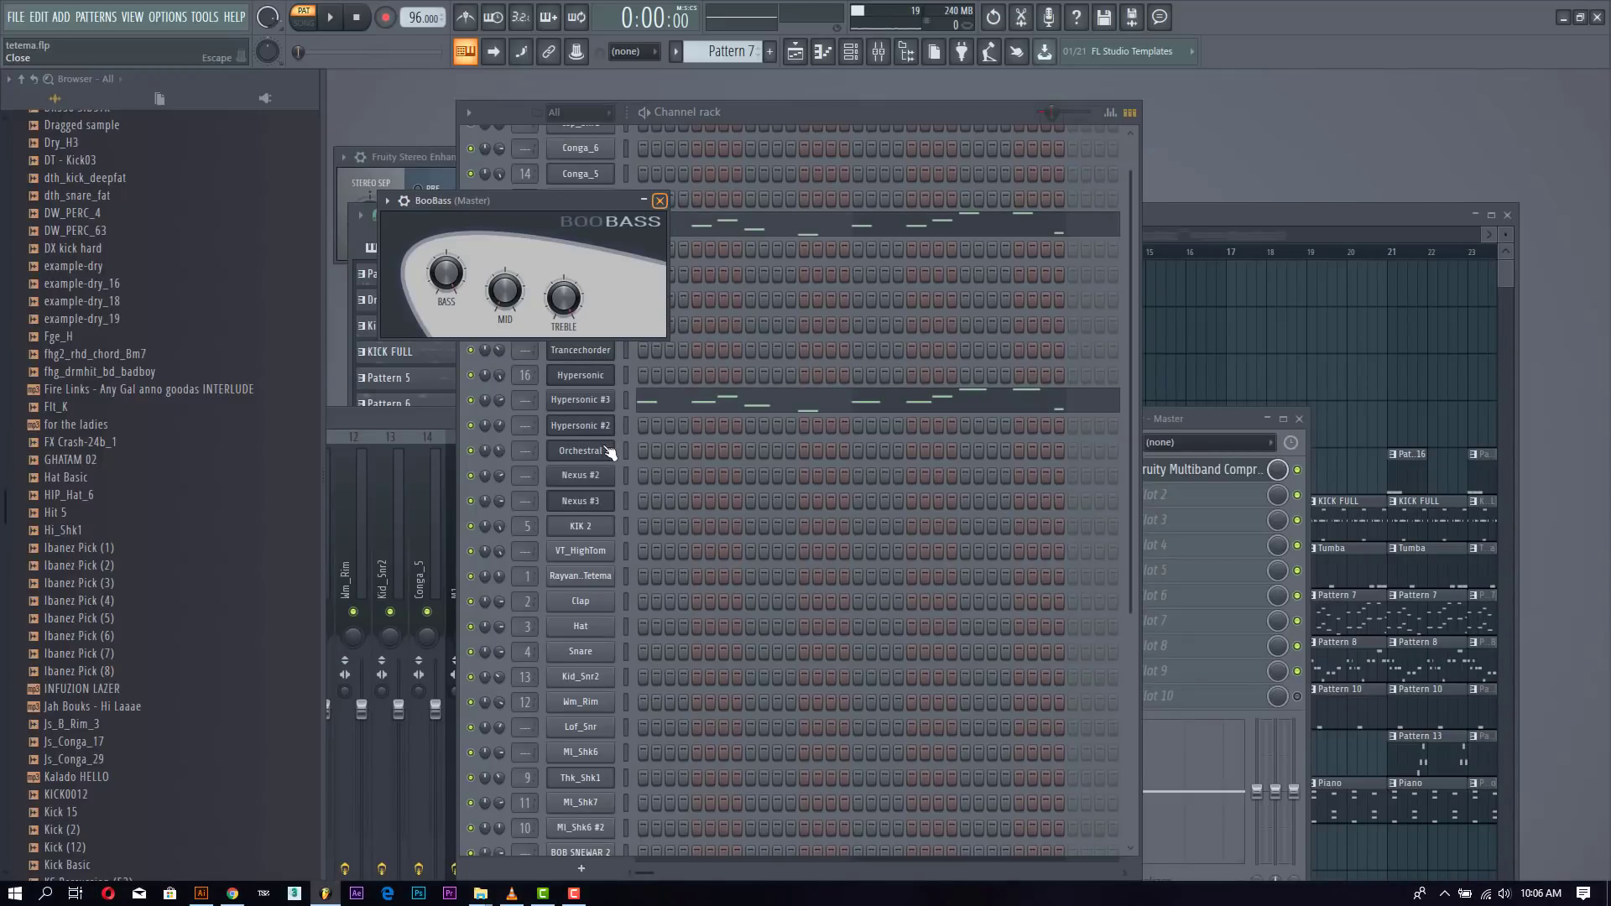
{"action": "key", "text": "Escape"}
{"action": "left_click", "coordinate": [608, 410]}
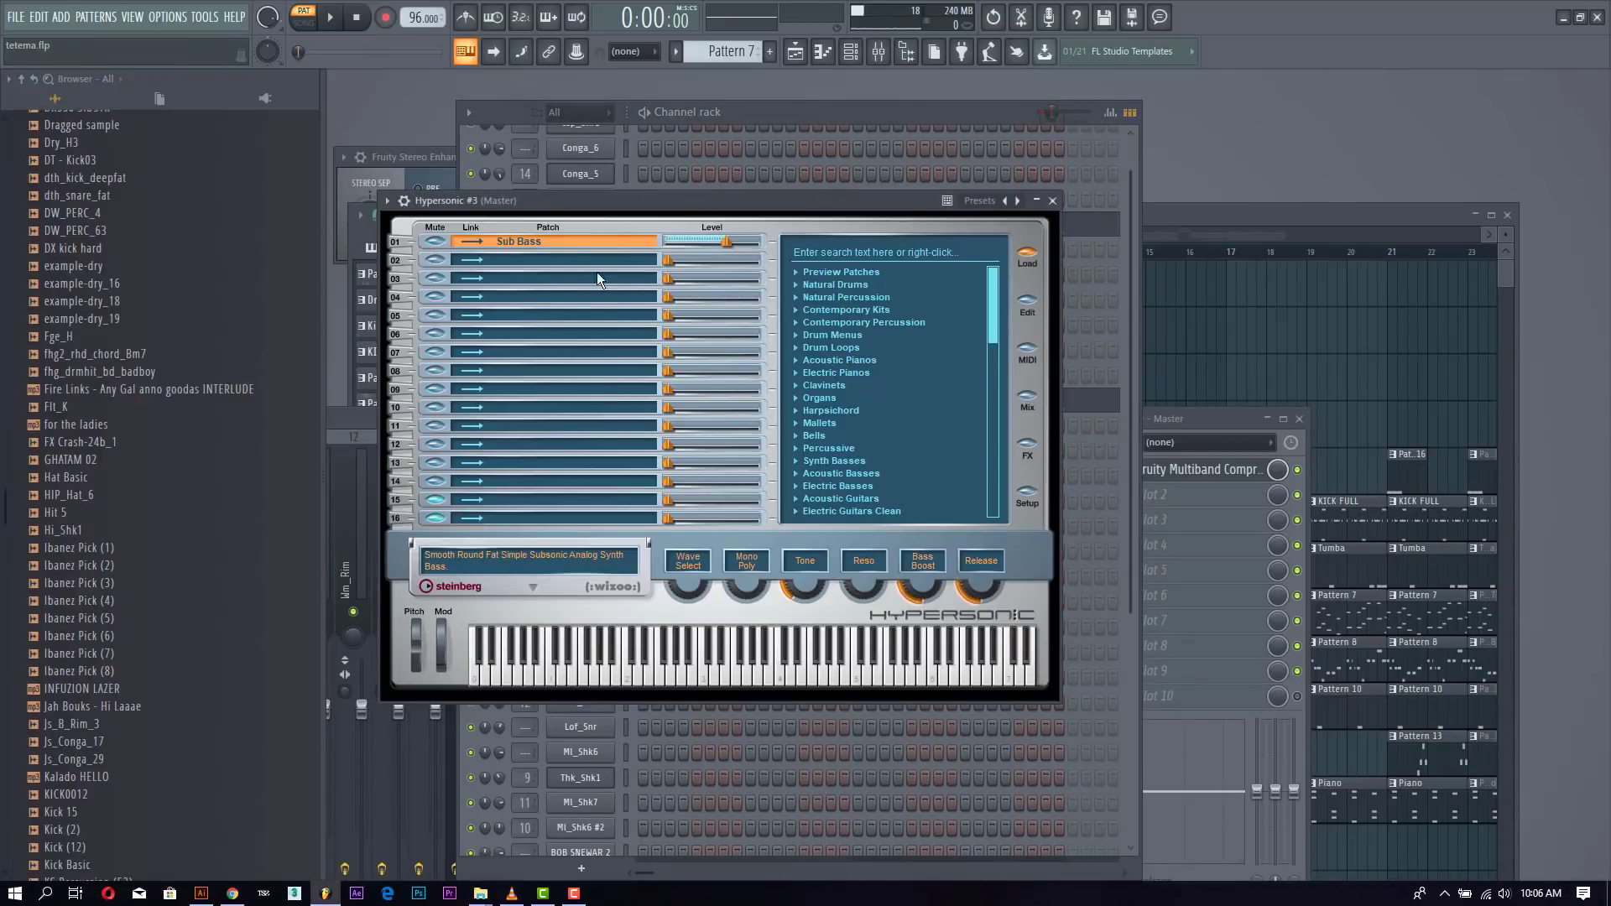
{"action": "left_click", "coordinate": [760, 109]}
Step: Play Pattern 7 again, check the screen recorder briefly and stop playback
{"action": "key", "text": "space"}
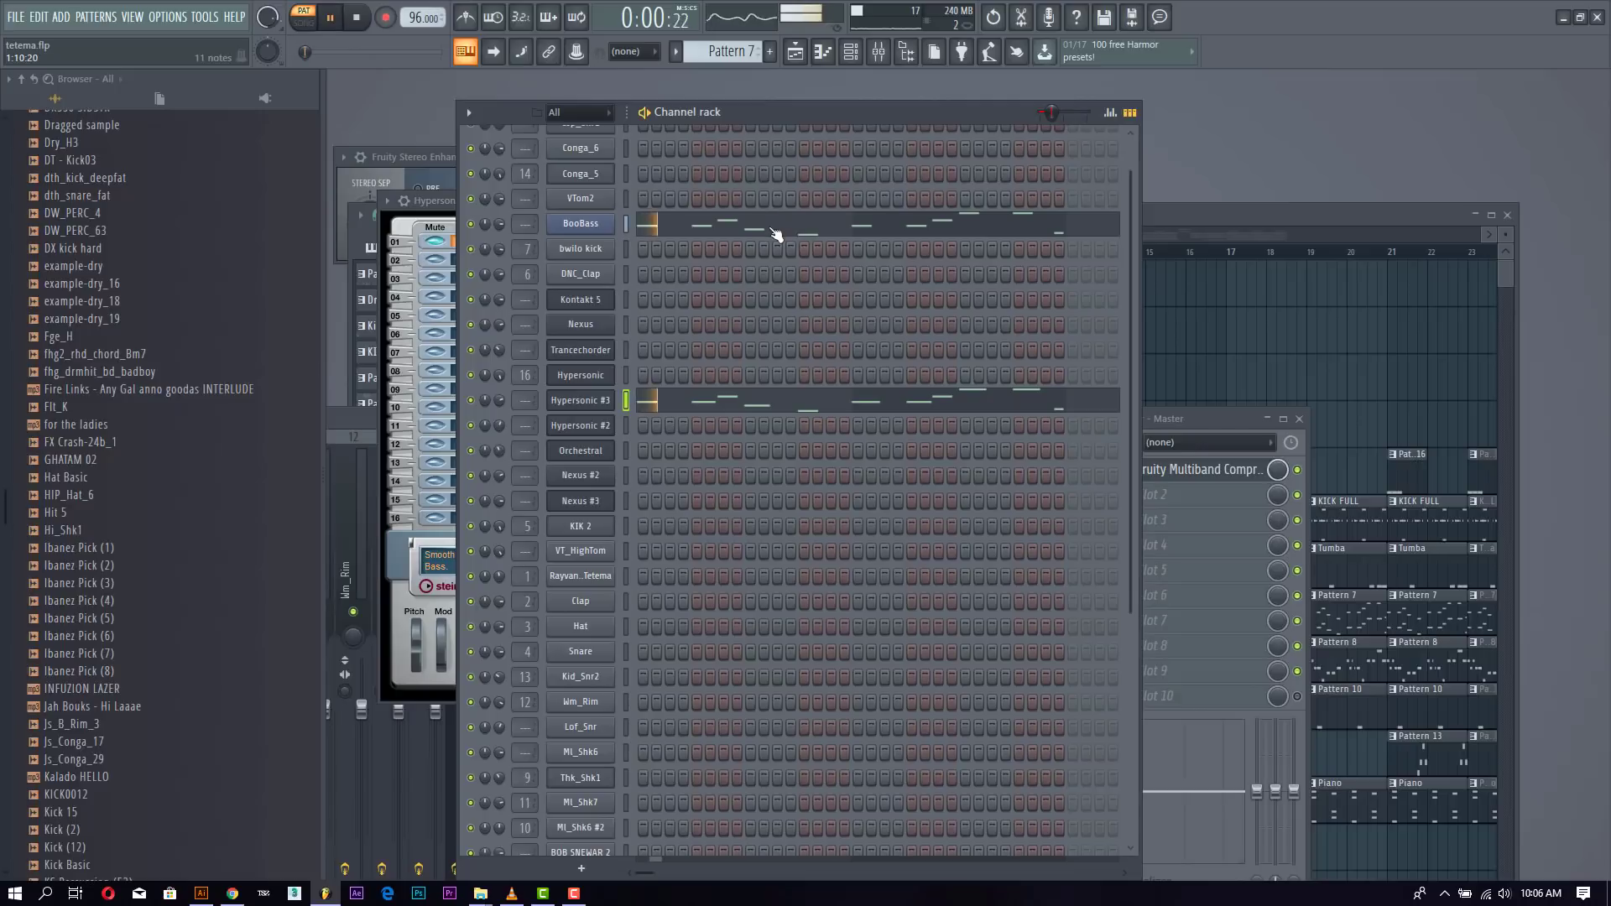
{"action": "left_click", "coordinate": [579, 898]}
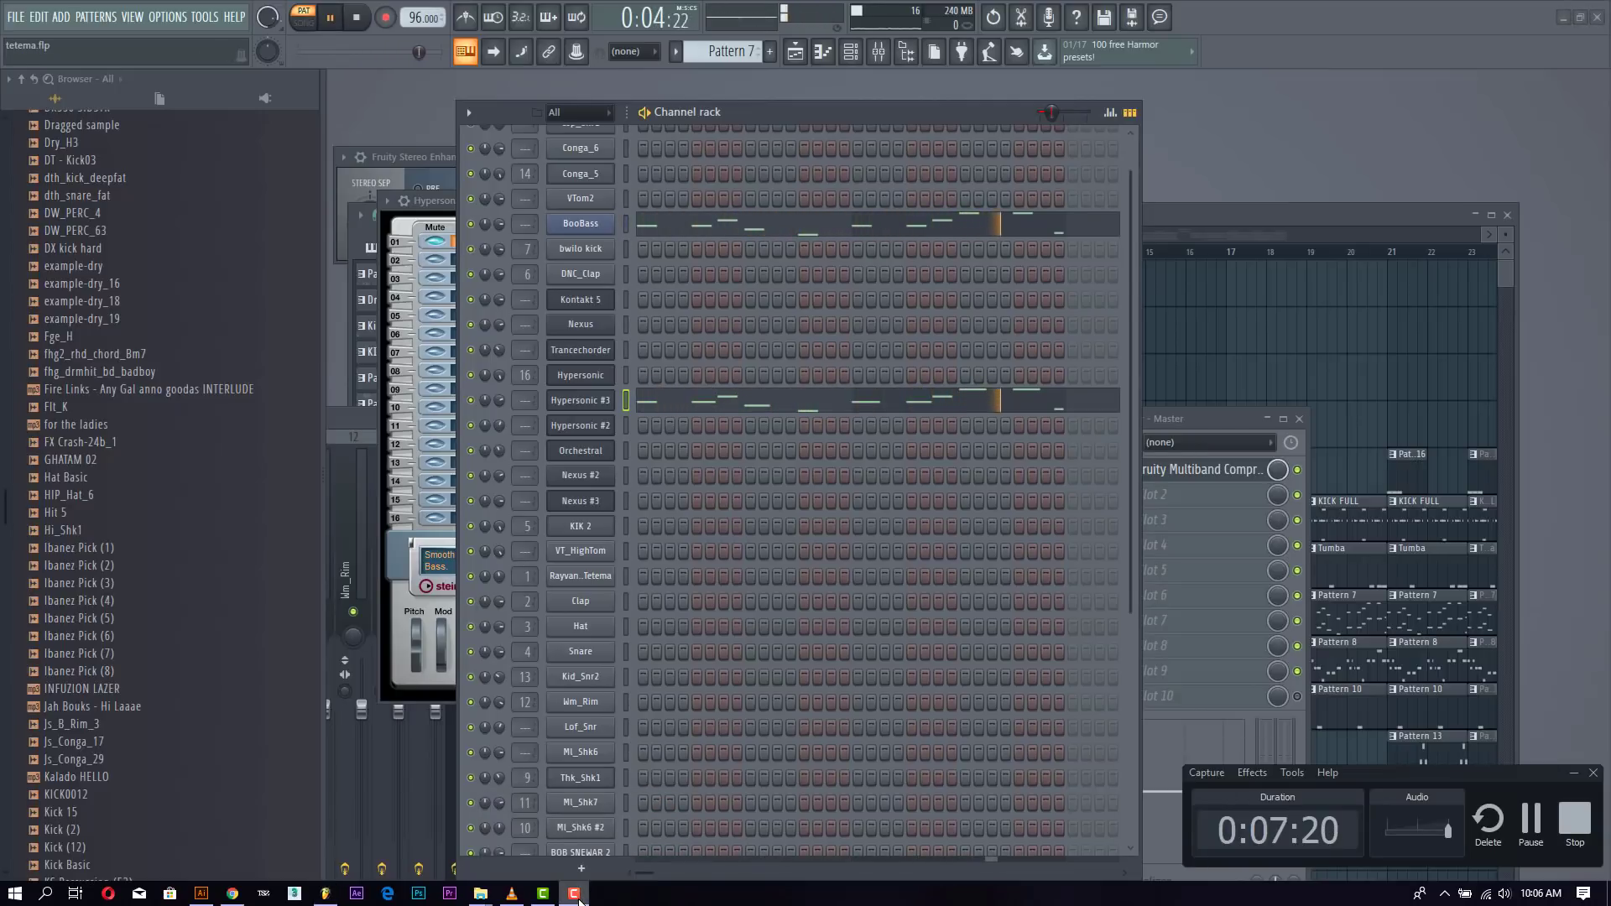
{"action": "left_click", "coordinate": [579, 898]}
{"action": "key", "text": "space"}
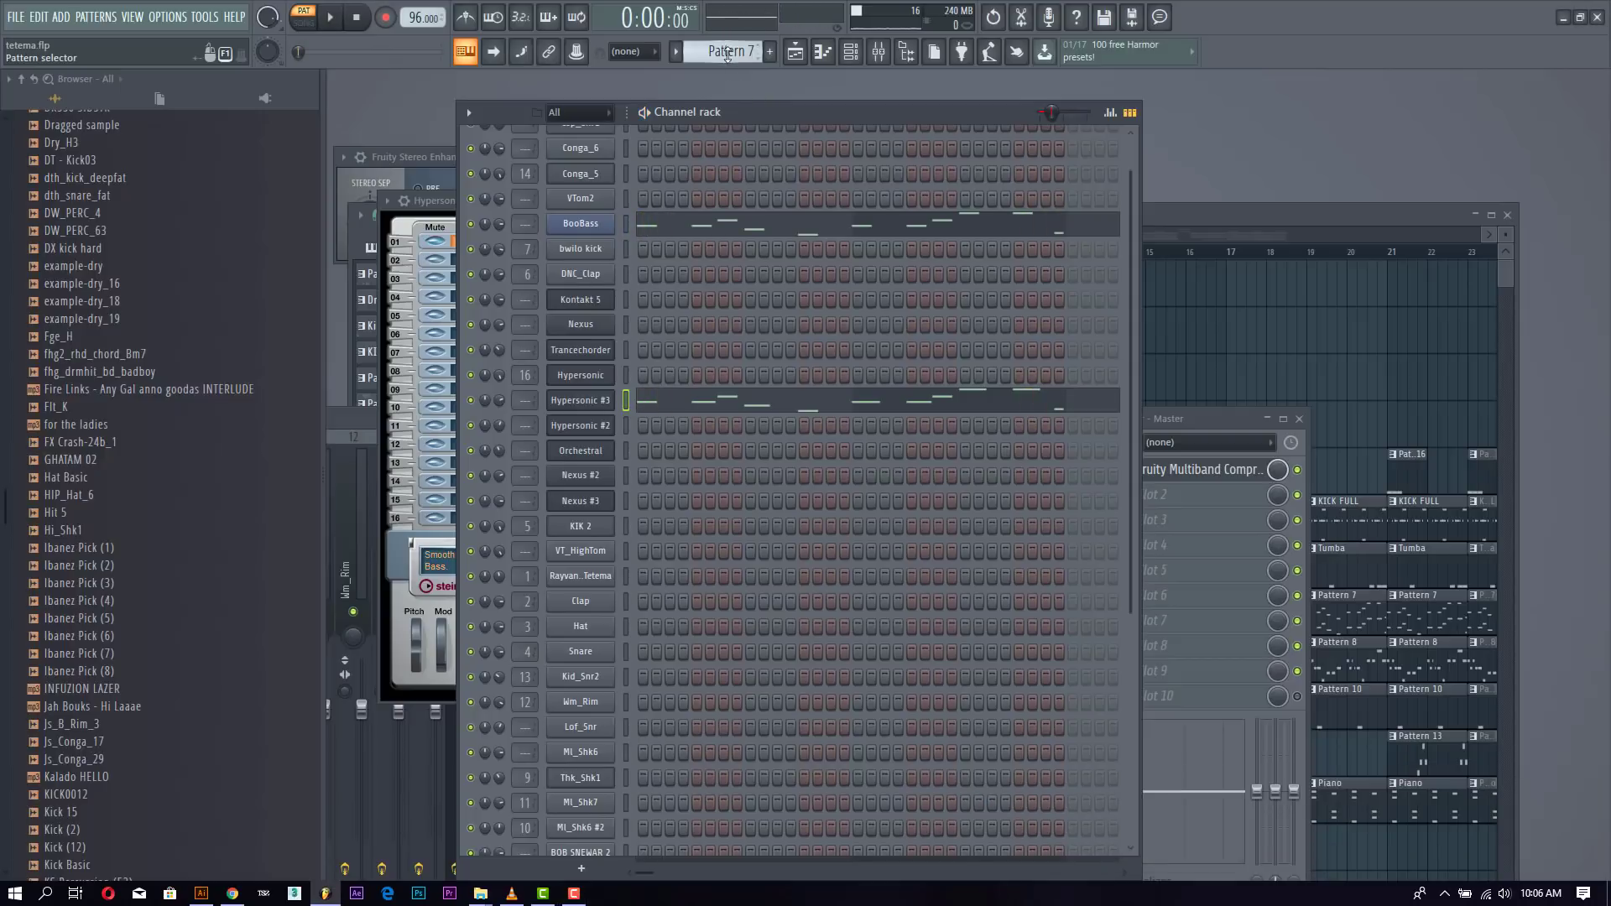
Step: Select Pattern 8, check which preset its Nexus channel uses and listen to the pattern
{"action": "scroll", "coordinate": [727, 54], "scroll_direction": "down", "scroll_amount": 1}
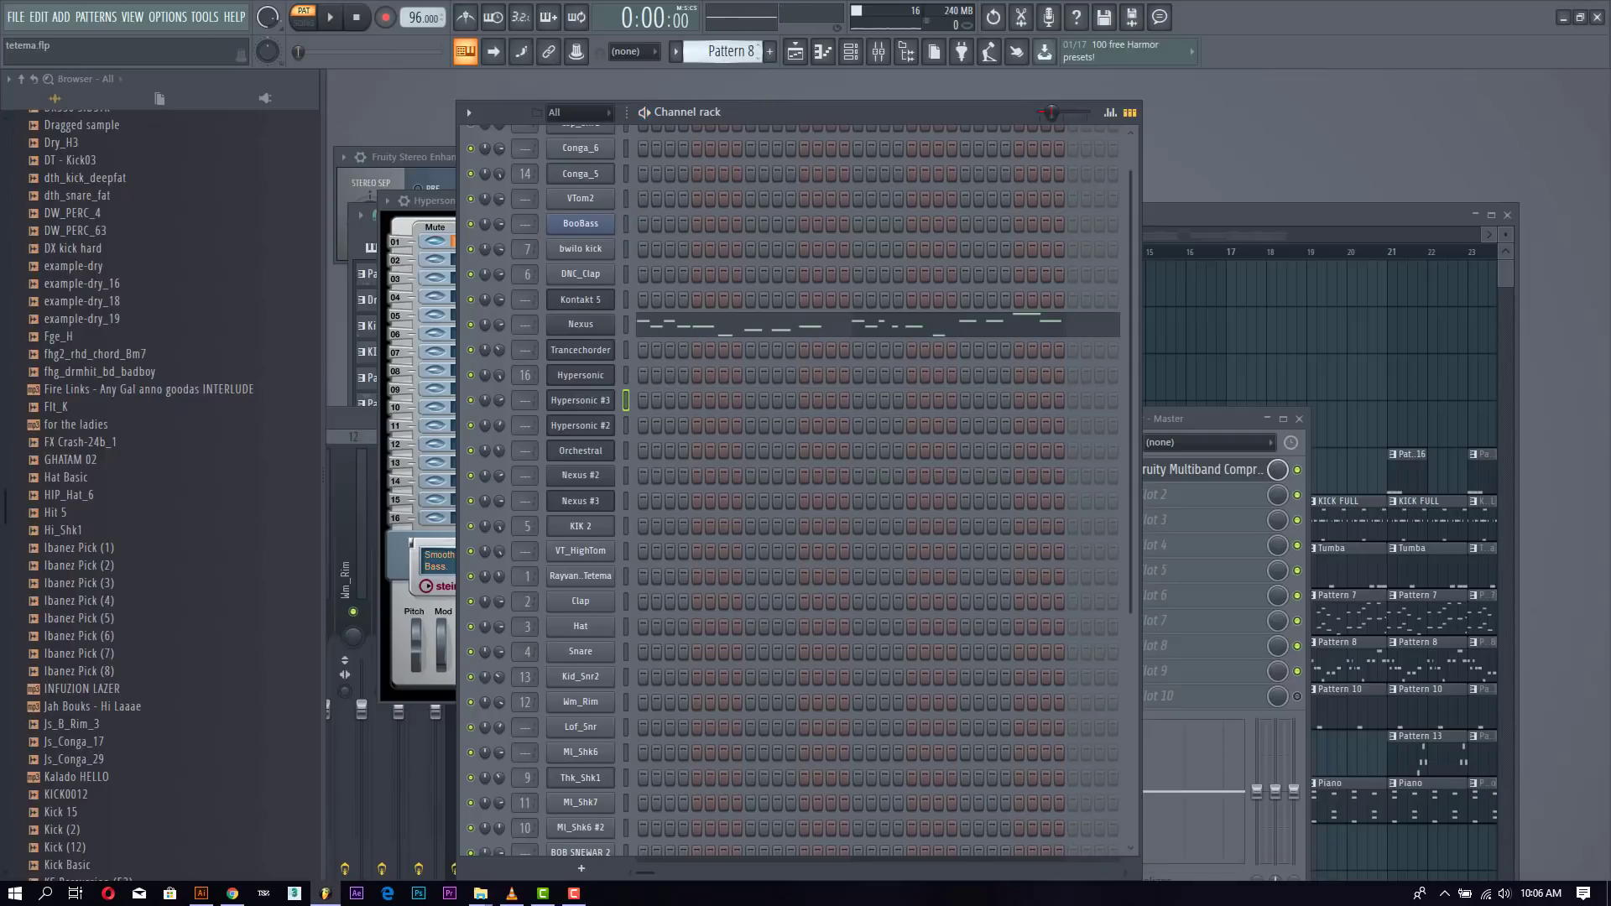
{"action": "left_click", "coordinate": [606, 331]}
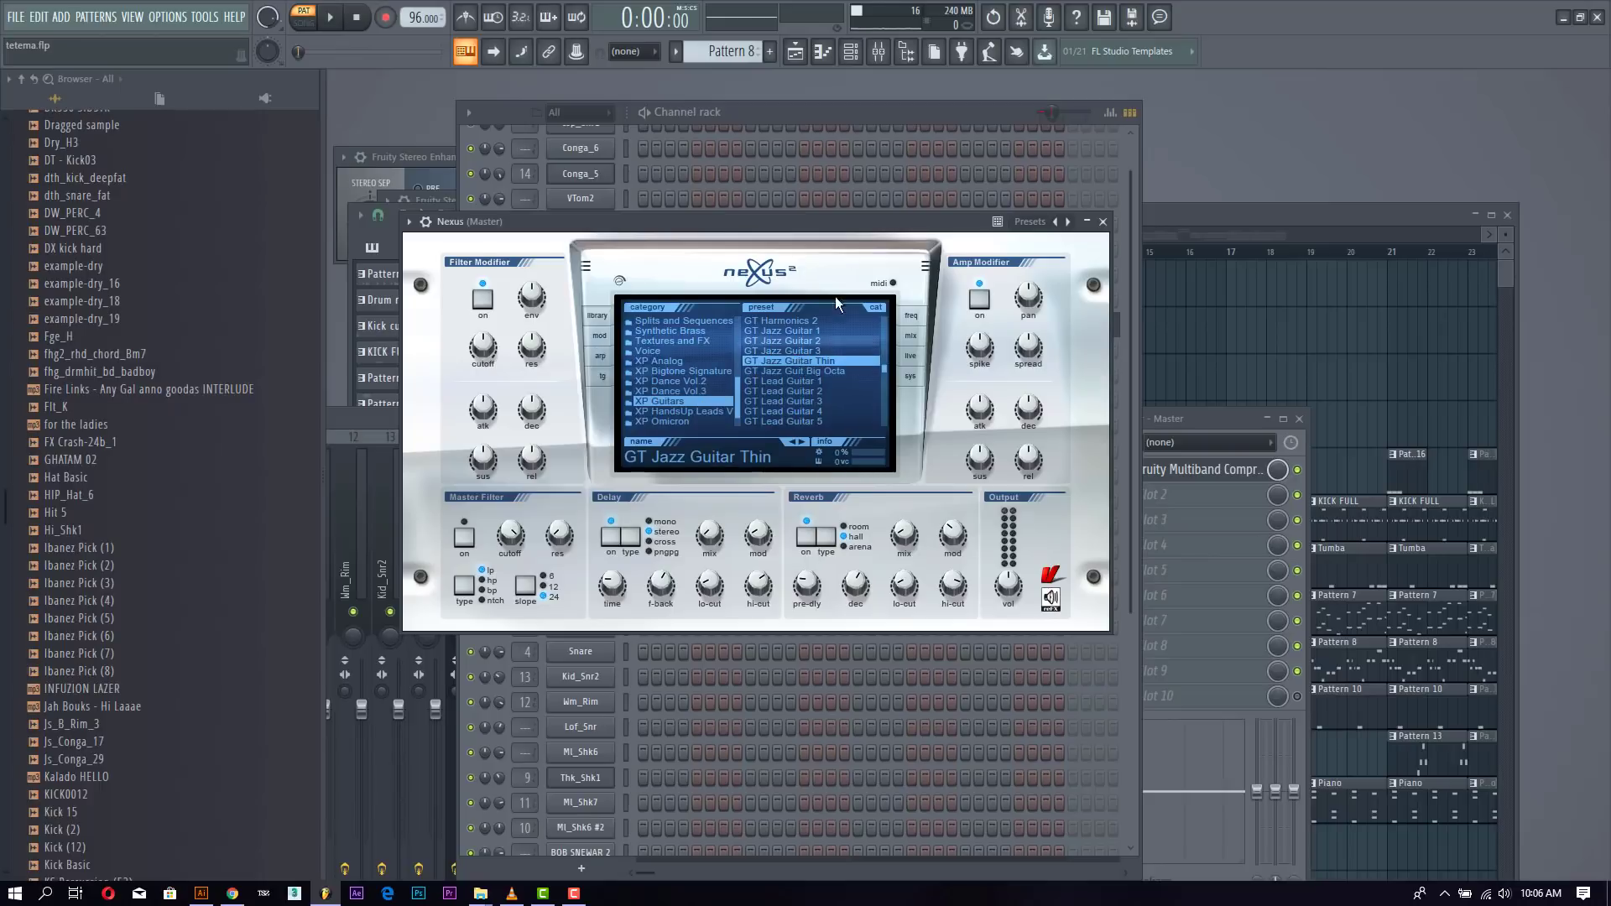
{"action": "left_click", "coordinate": [803, 113]}
{"action": "key", "text": "space"}
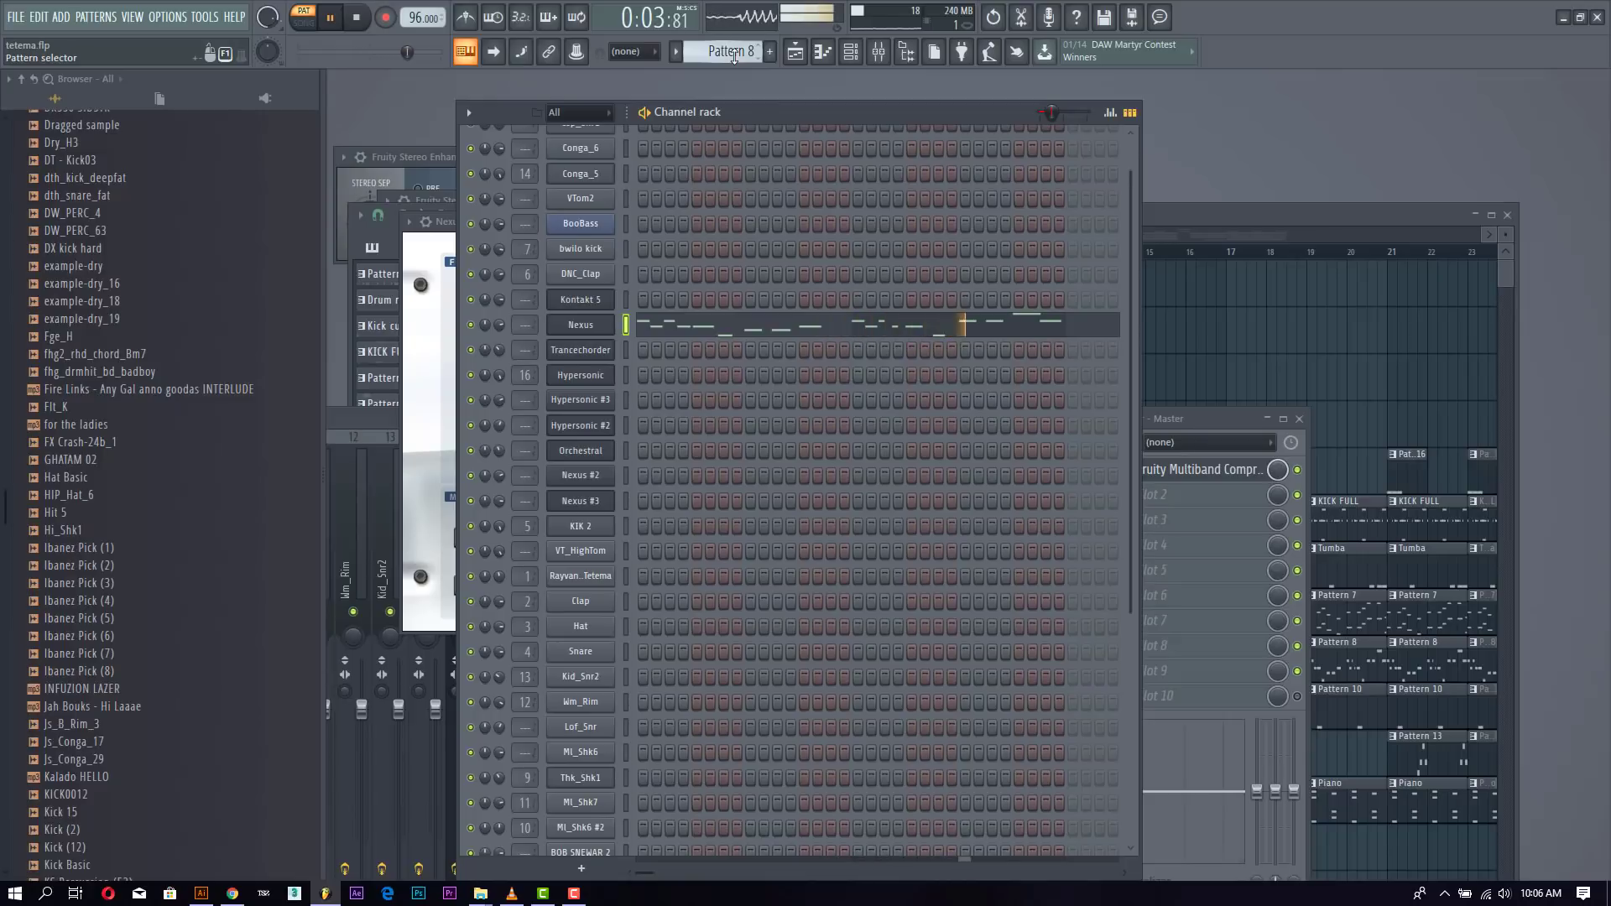
{"action": "key", "text": "space"}
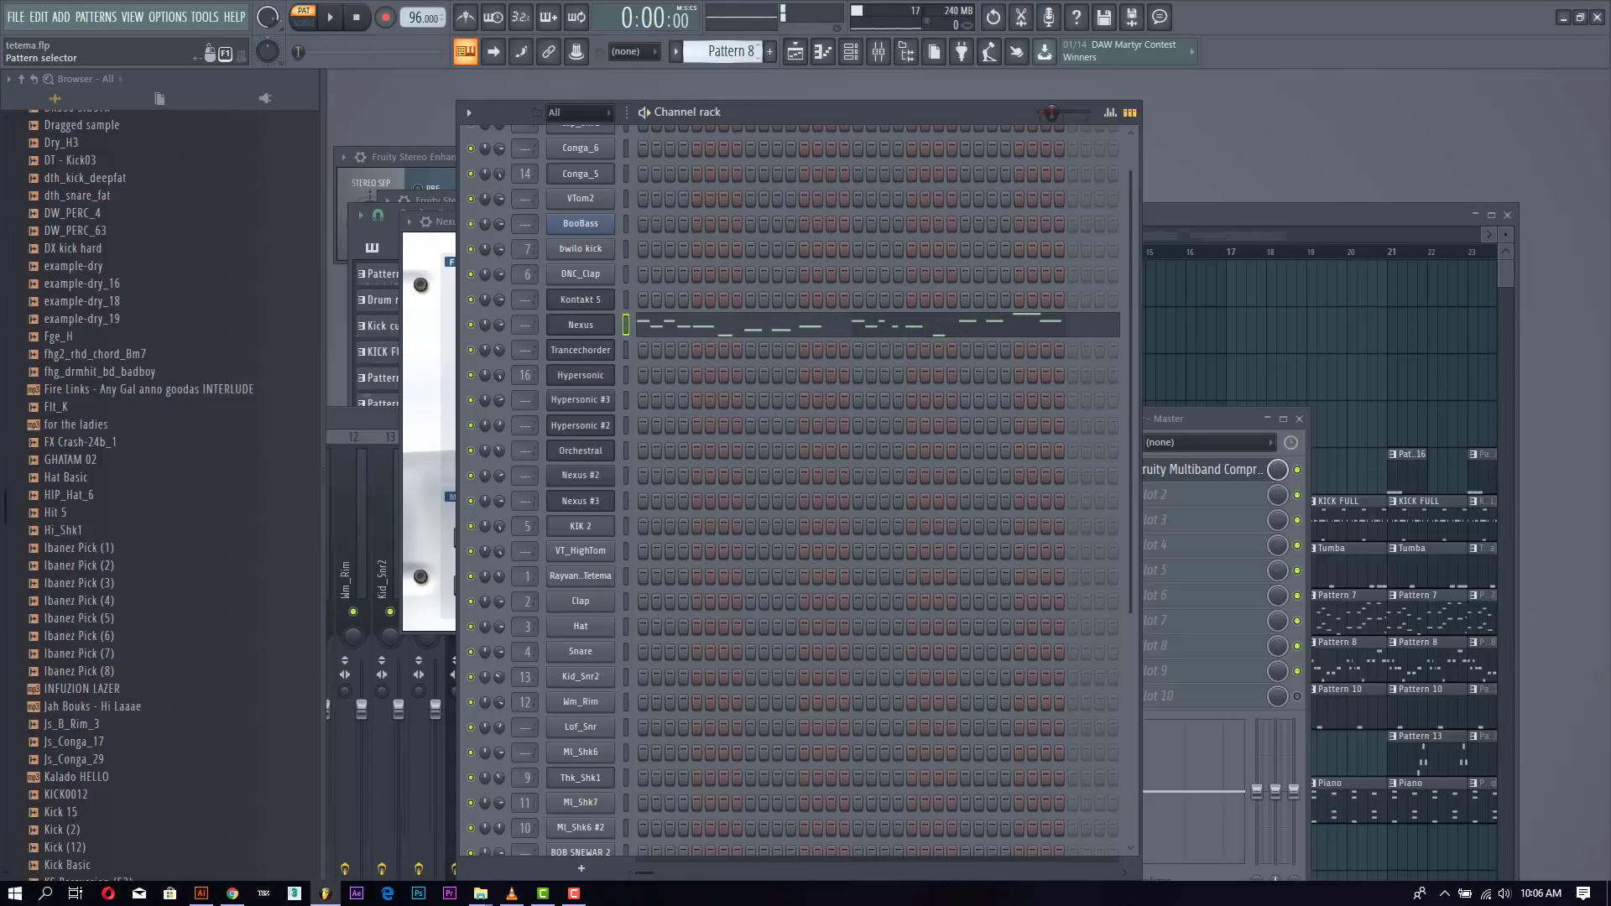
Step: Select Pattern 9, play it while viewing the Nexus #2 notes in the piano roll, and check that channel's preset
{"action": "scroll", "coordinate": [731, 48], "scroll_direction": "down", "scroll_amount": 1}
{"action": "key", "text": "space"}
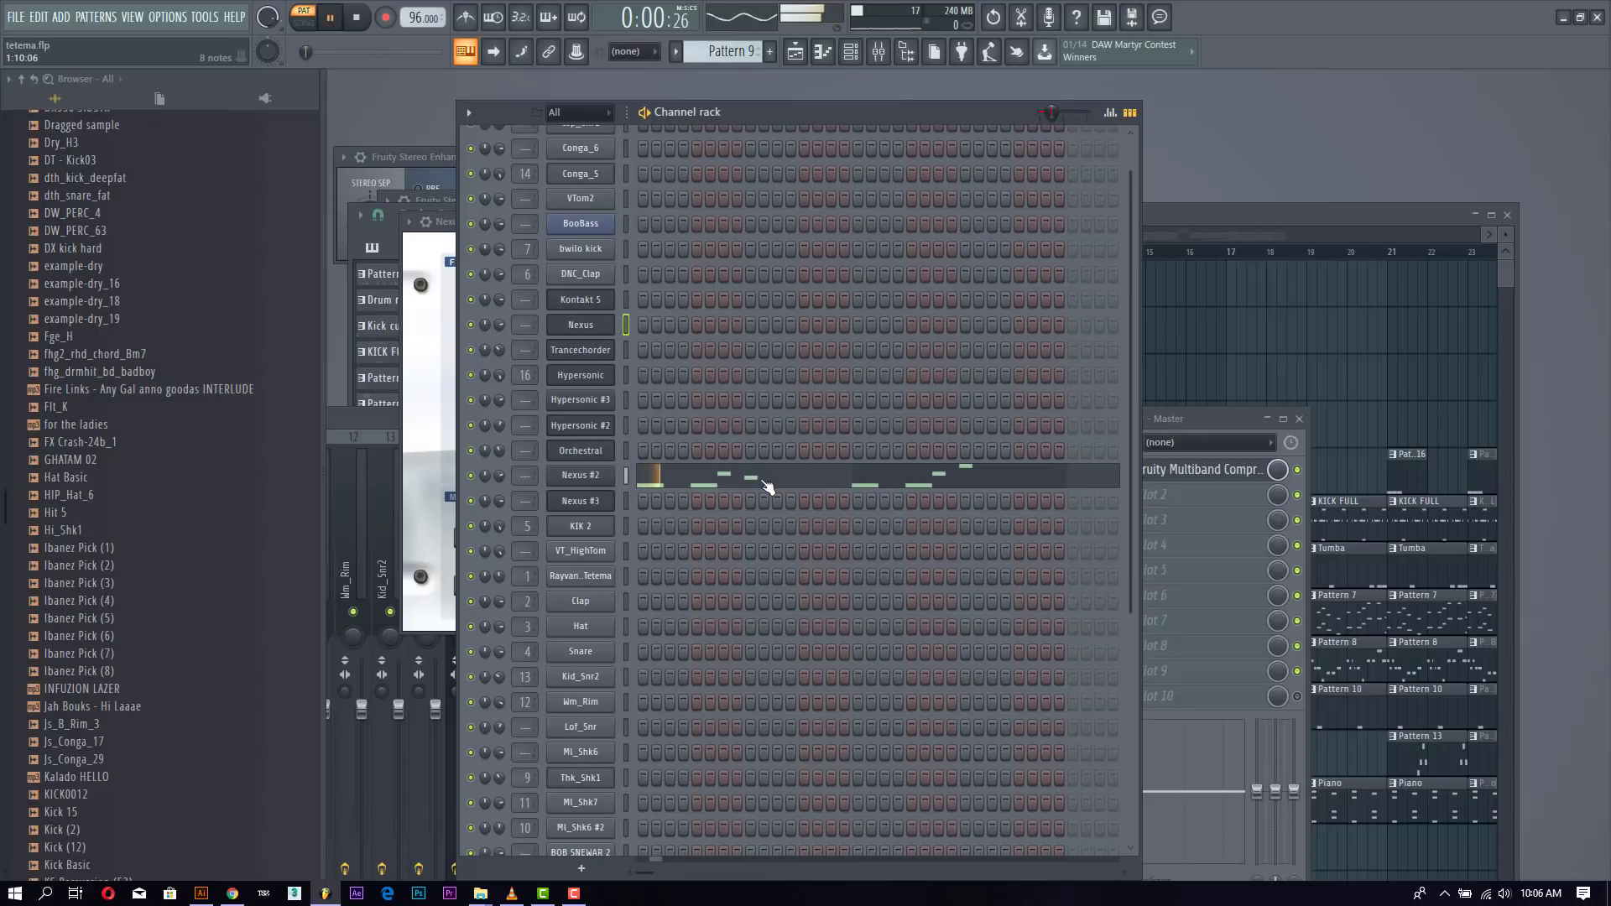
{"action": "left_click", "coordinate": [767, 486]}
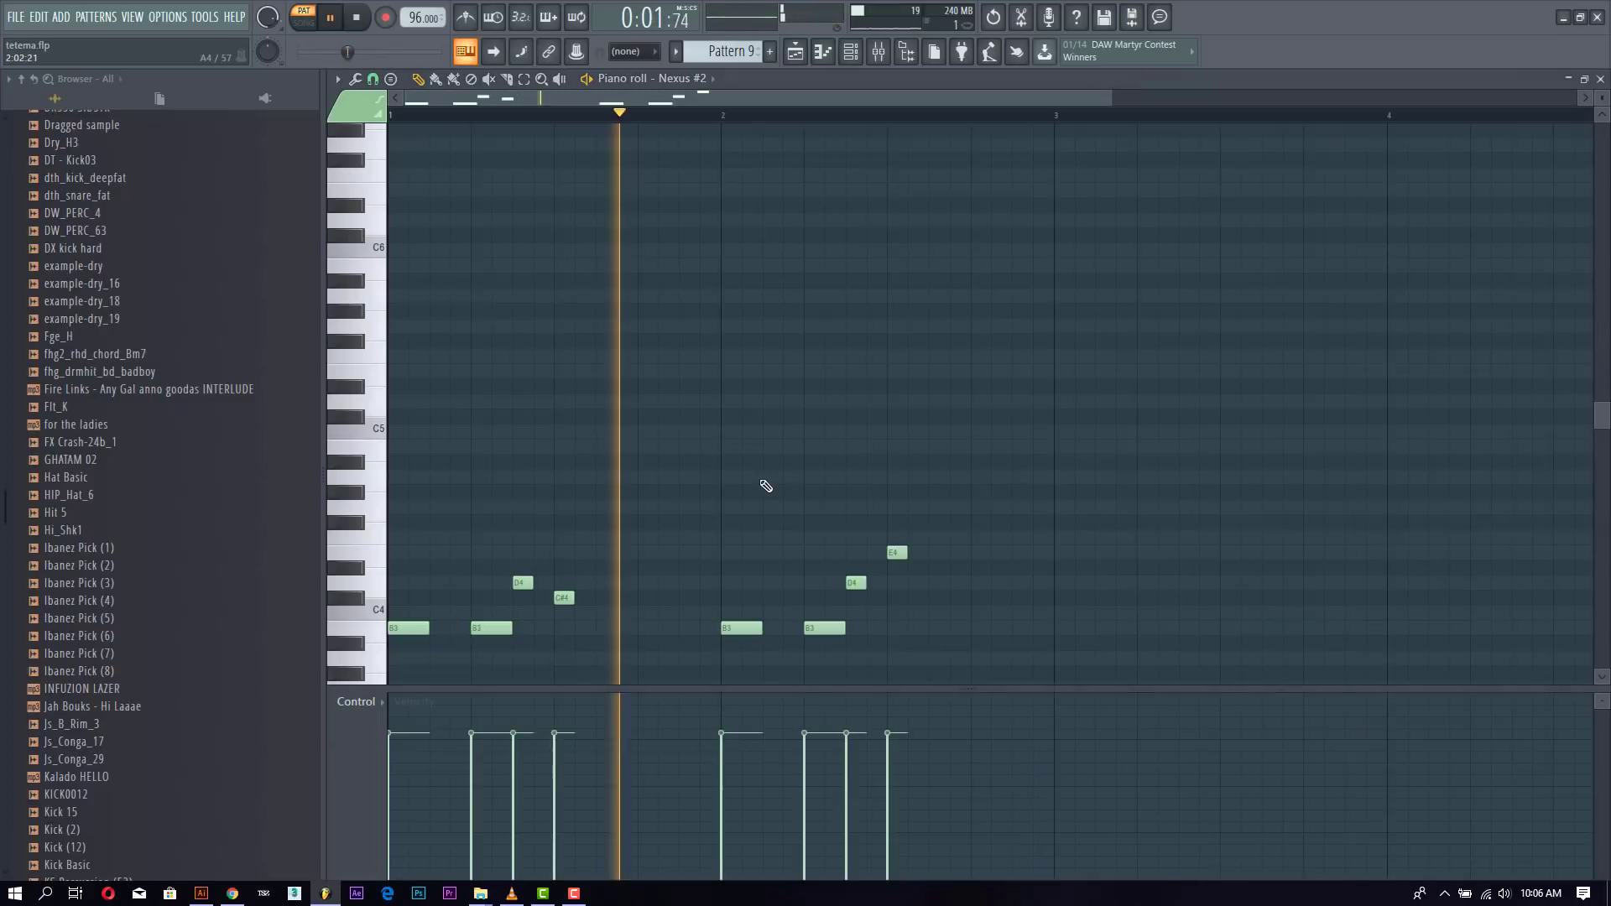
{"action": "left_click", "coordinate": [1600, 77]}
{"action": "key", "text": "space"}
{"action": "left_click", "coordinate": [574, 484]}
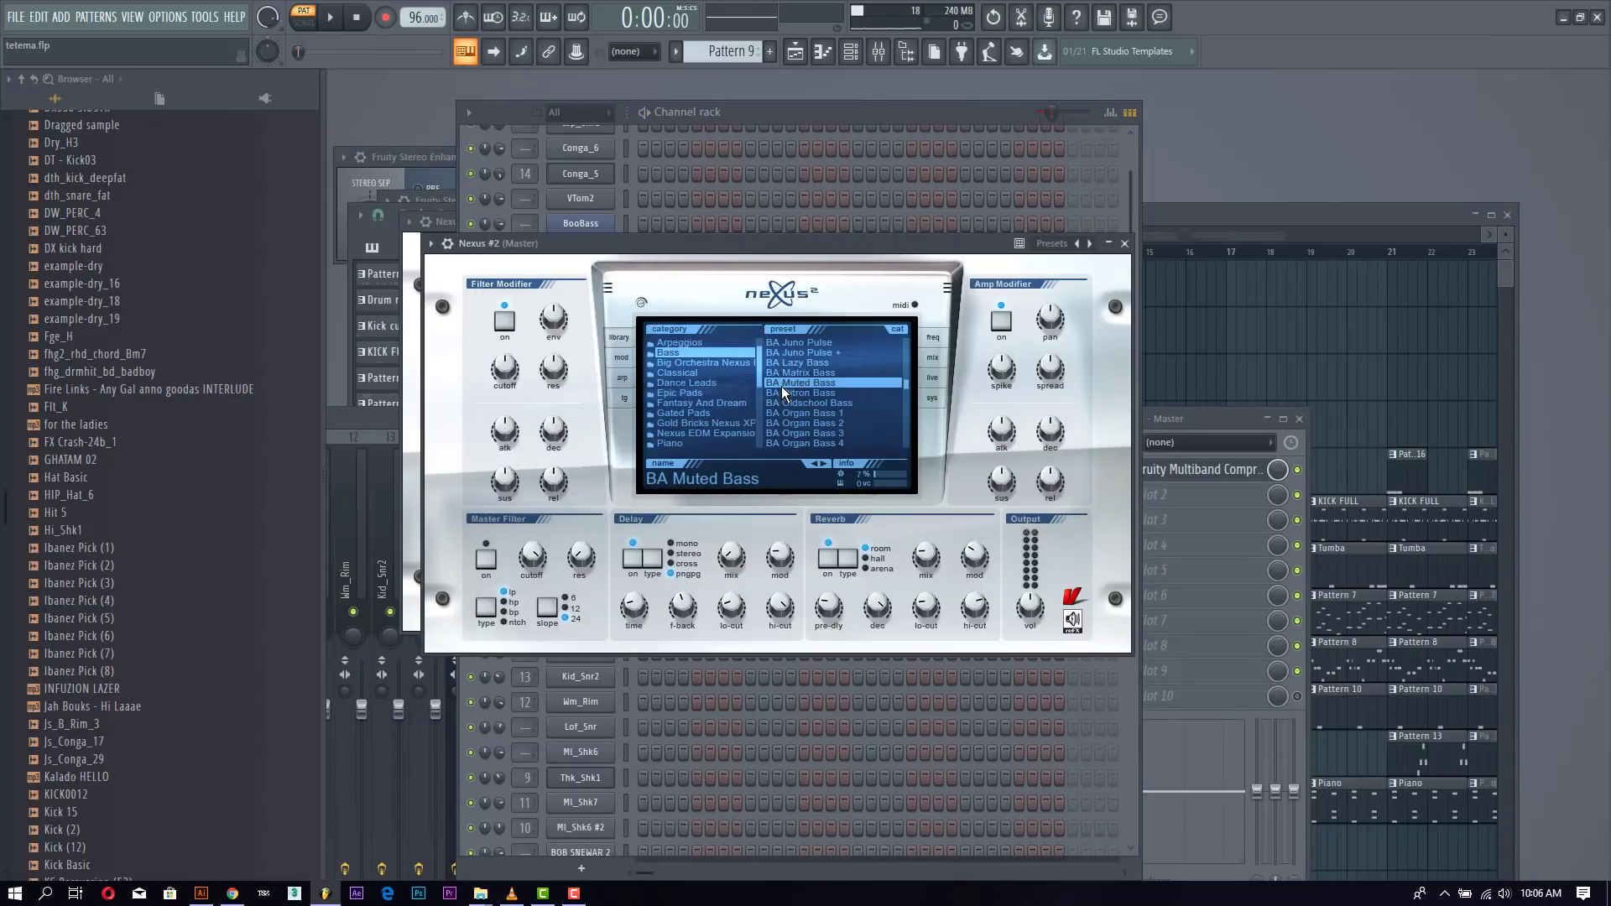
{"action": "left_click", "coordinate": [849, 111]}
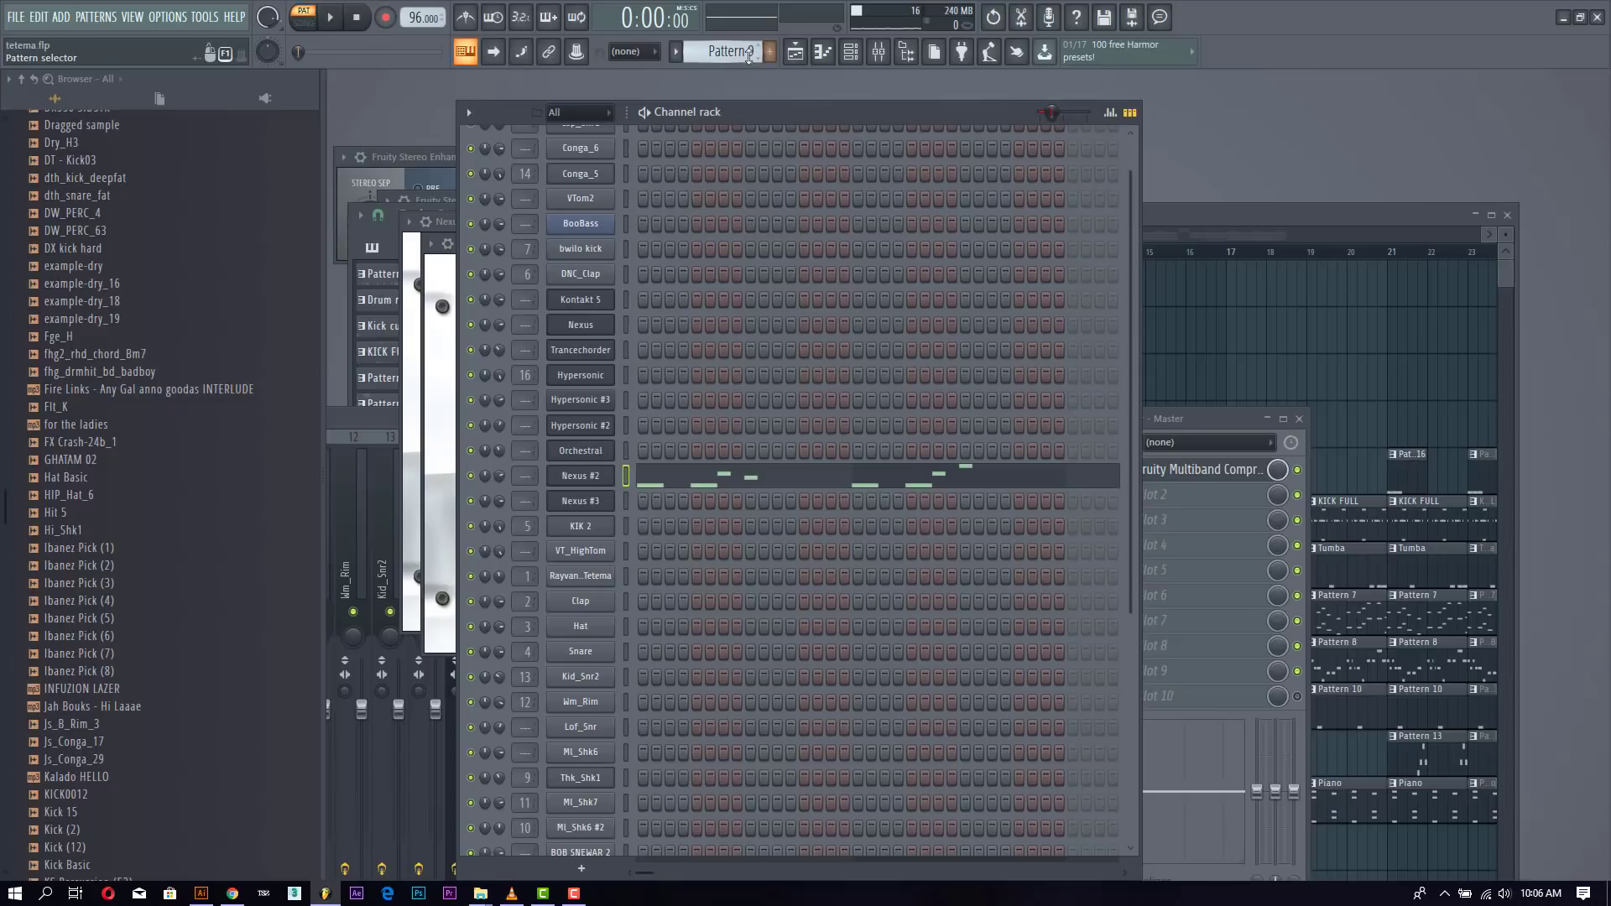
Step: Go past Pattern 10 to Pattern 12 and listen to its layered channels
{"action": "scroll", "coordinate": [744, 57], "scroll_direction": "down", "scroll_amount": 1}
{"action": "key", "text": "space"}
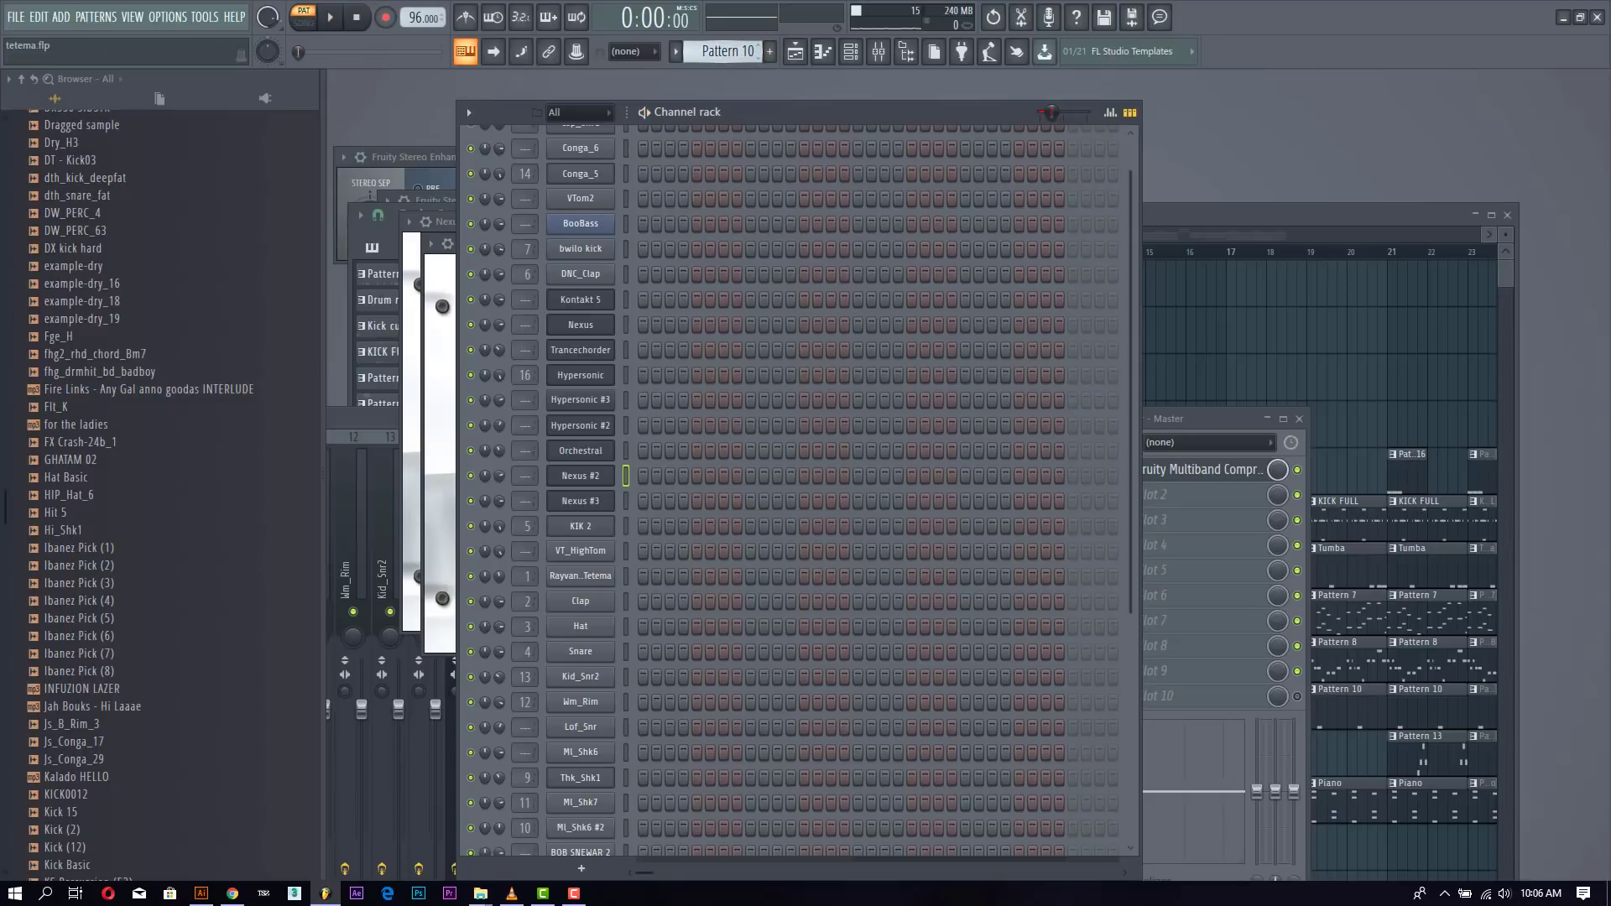
{"action": "scroll", "coordinate": [727, 51], "scroll_direction": "down", "scroll_amount": 2}
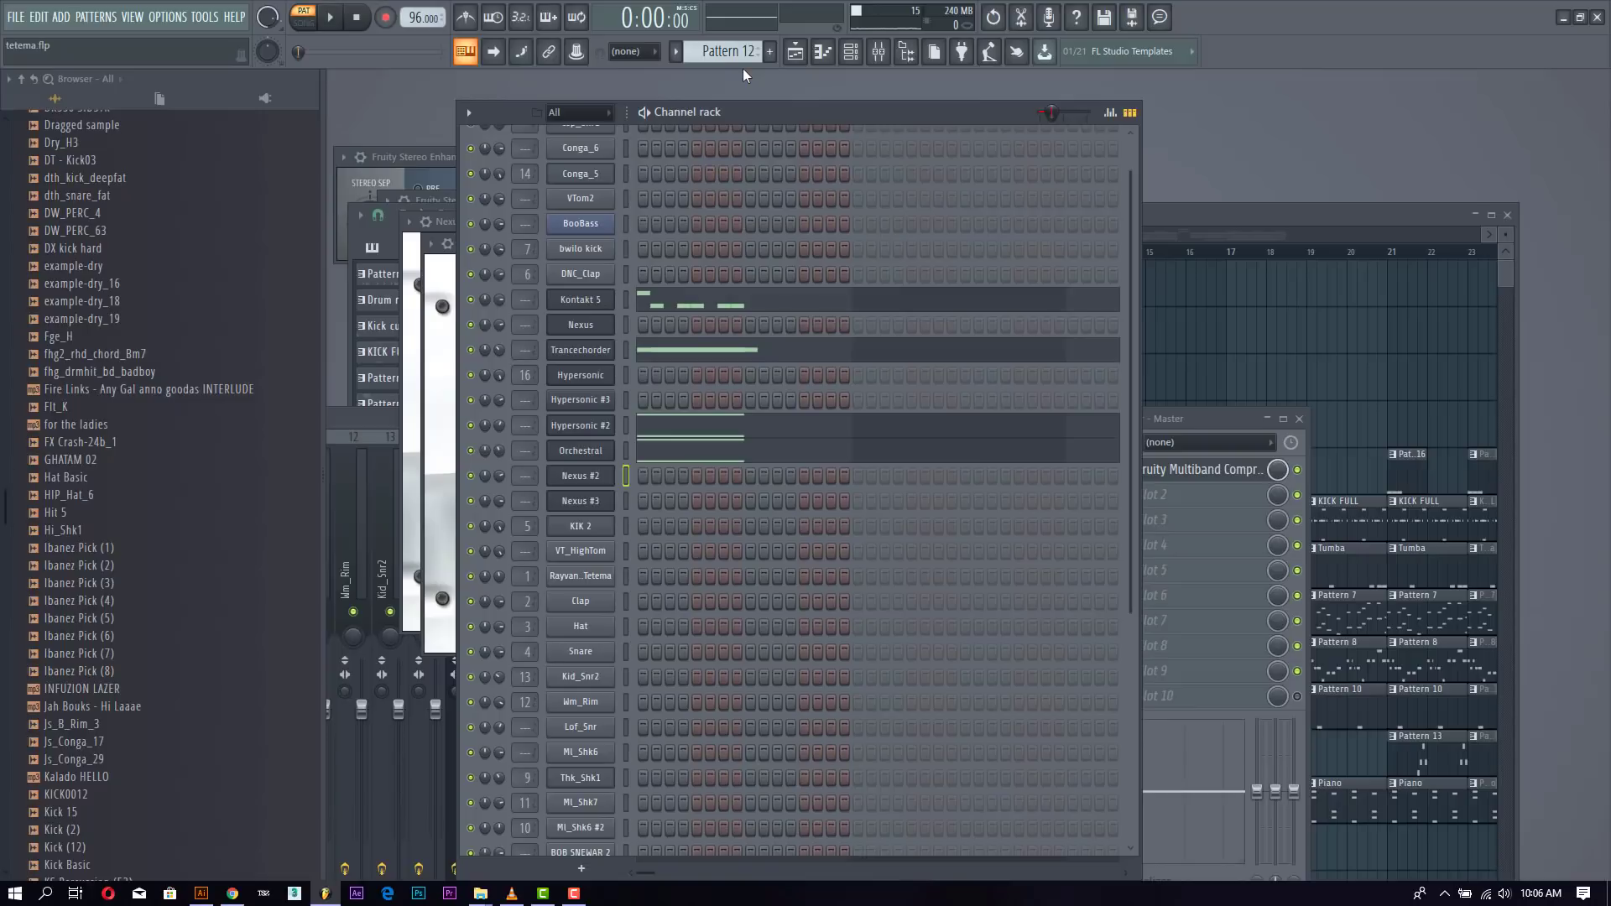
{"action": "key", "text": "space"}
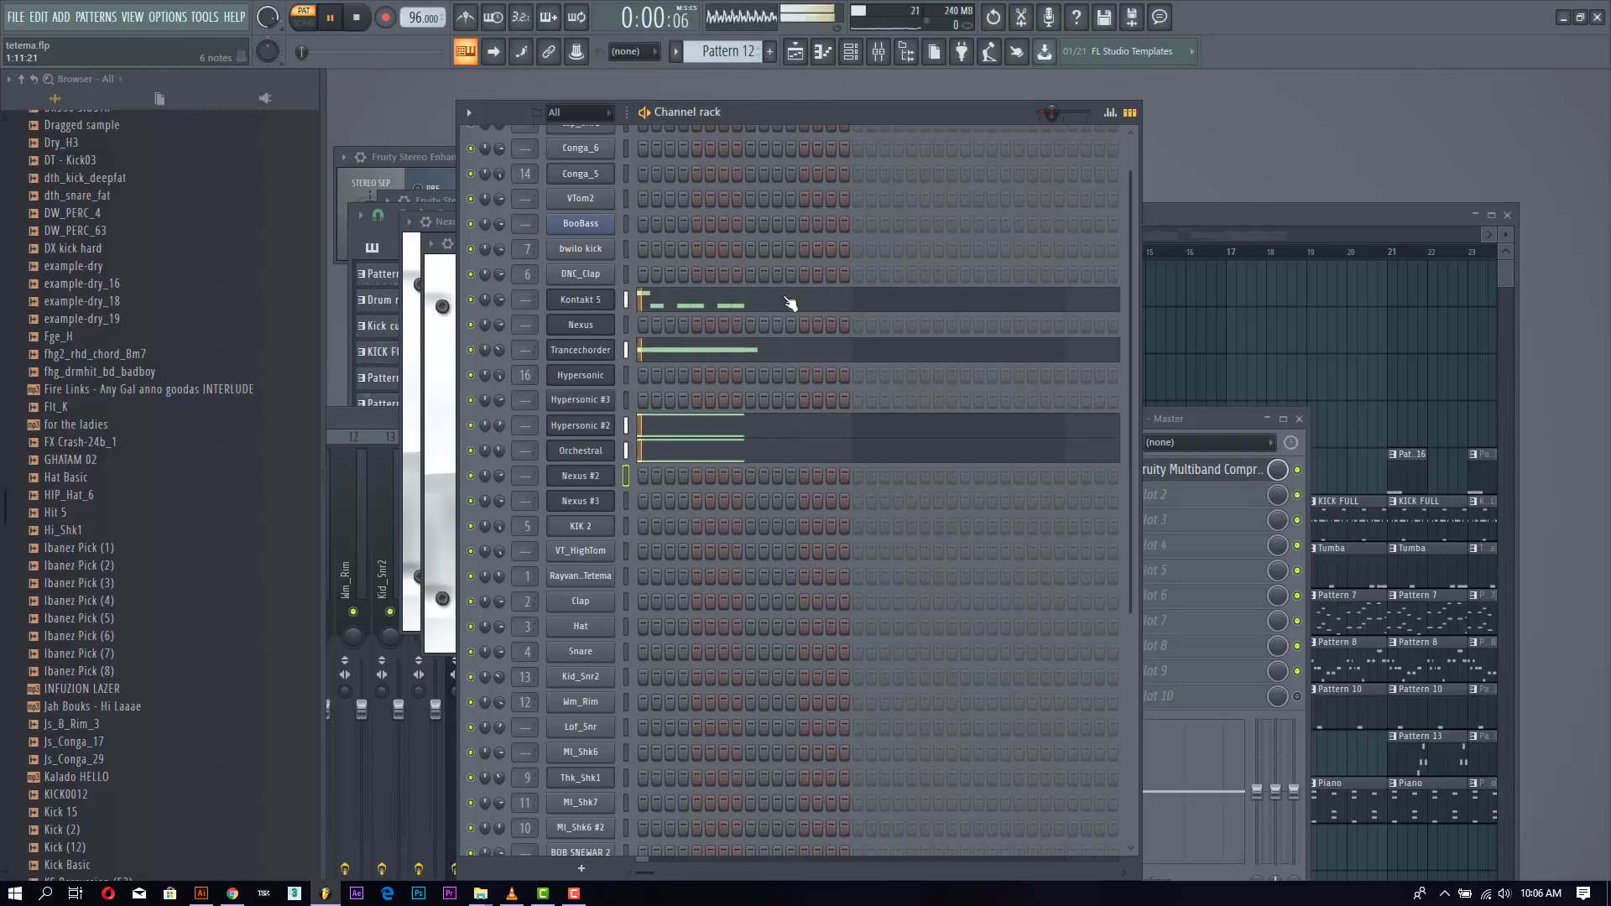
{"action": "key", "text": "space"}
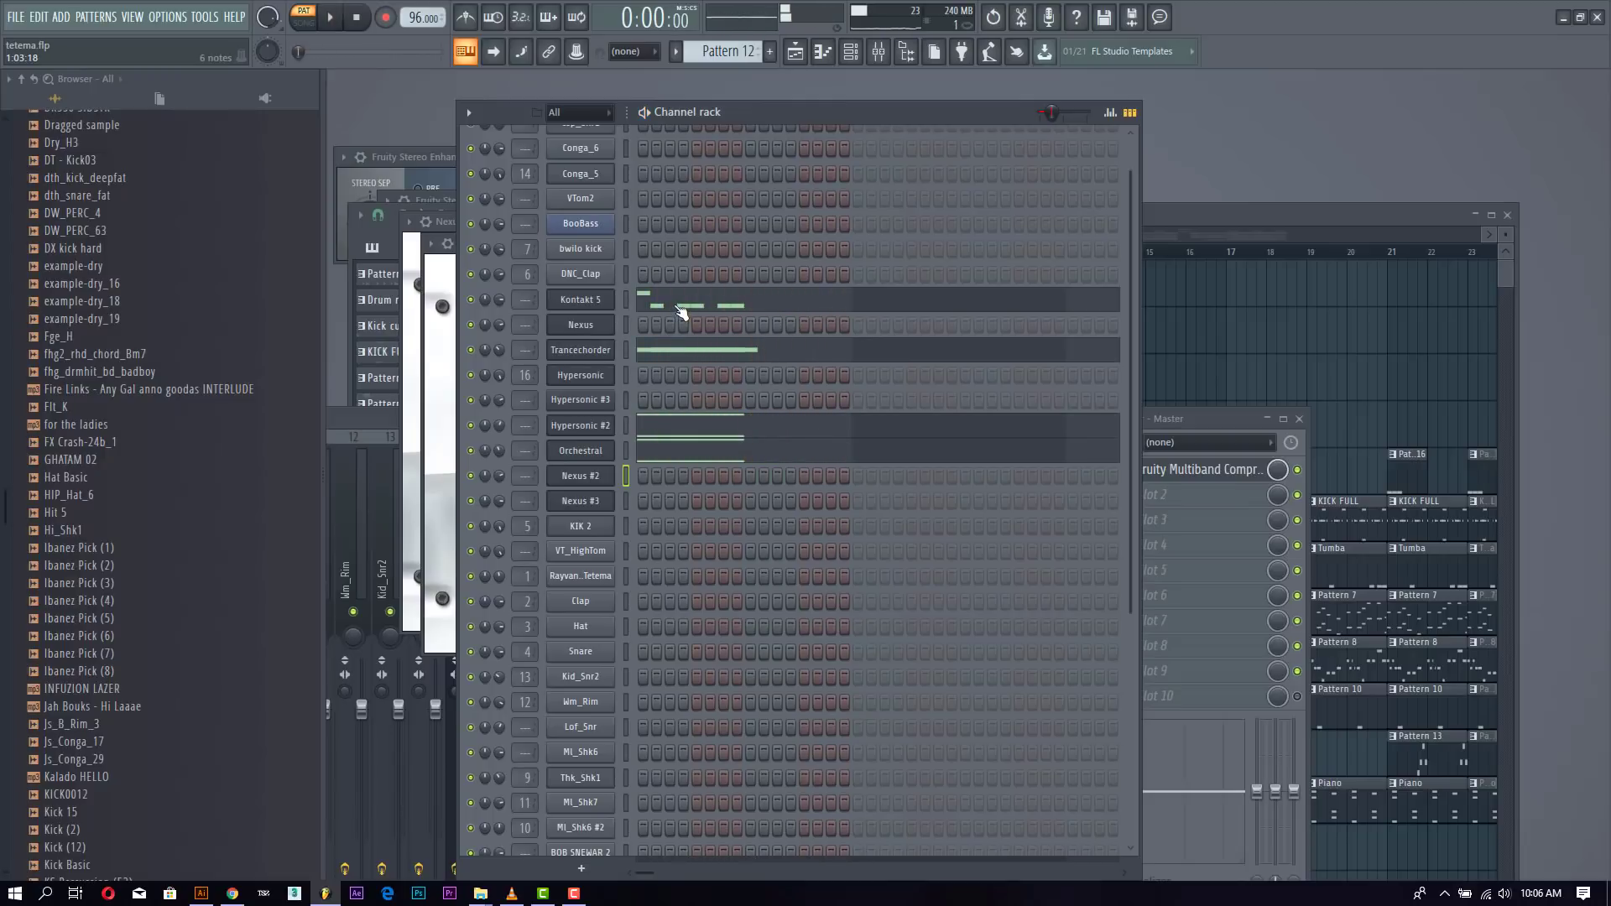
Step: Inspect the instrument loaded in Pattern 12's Kontakt 5 channel and play the pattern once more
{"action": "left_click", "coordinate": [611, 304]}
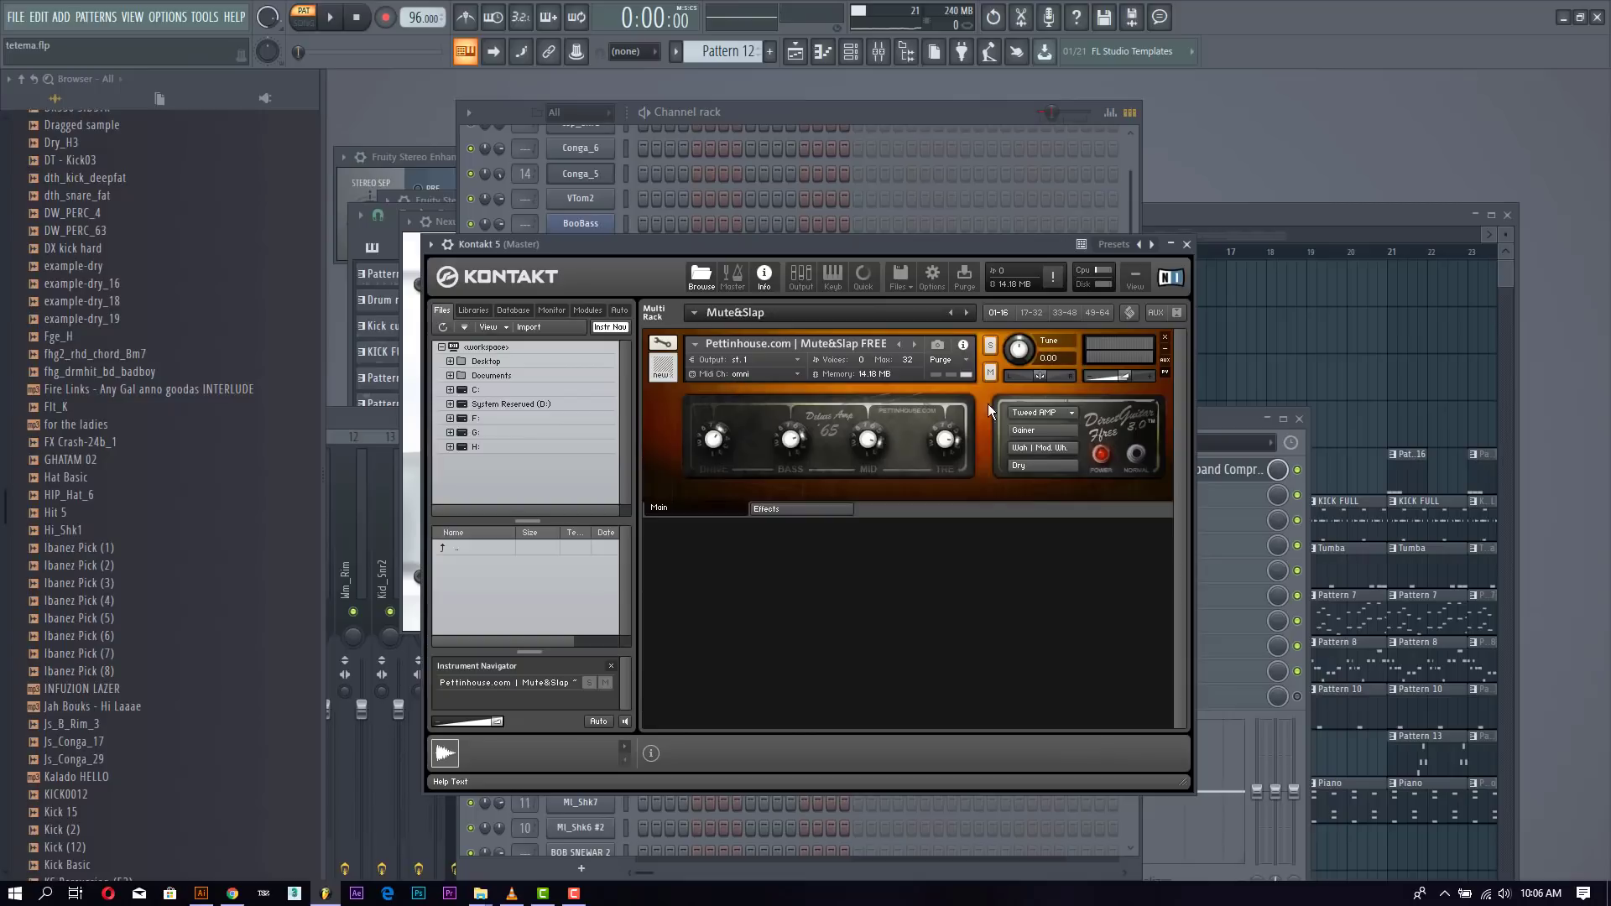
{"action": "left_click", "coordinate": [848, 117]}
{"action": "key", "text": "space"}
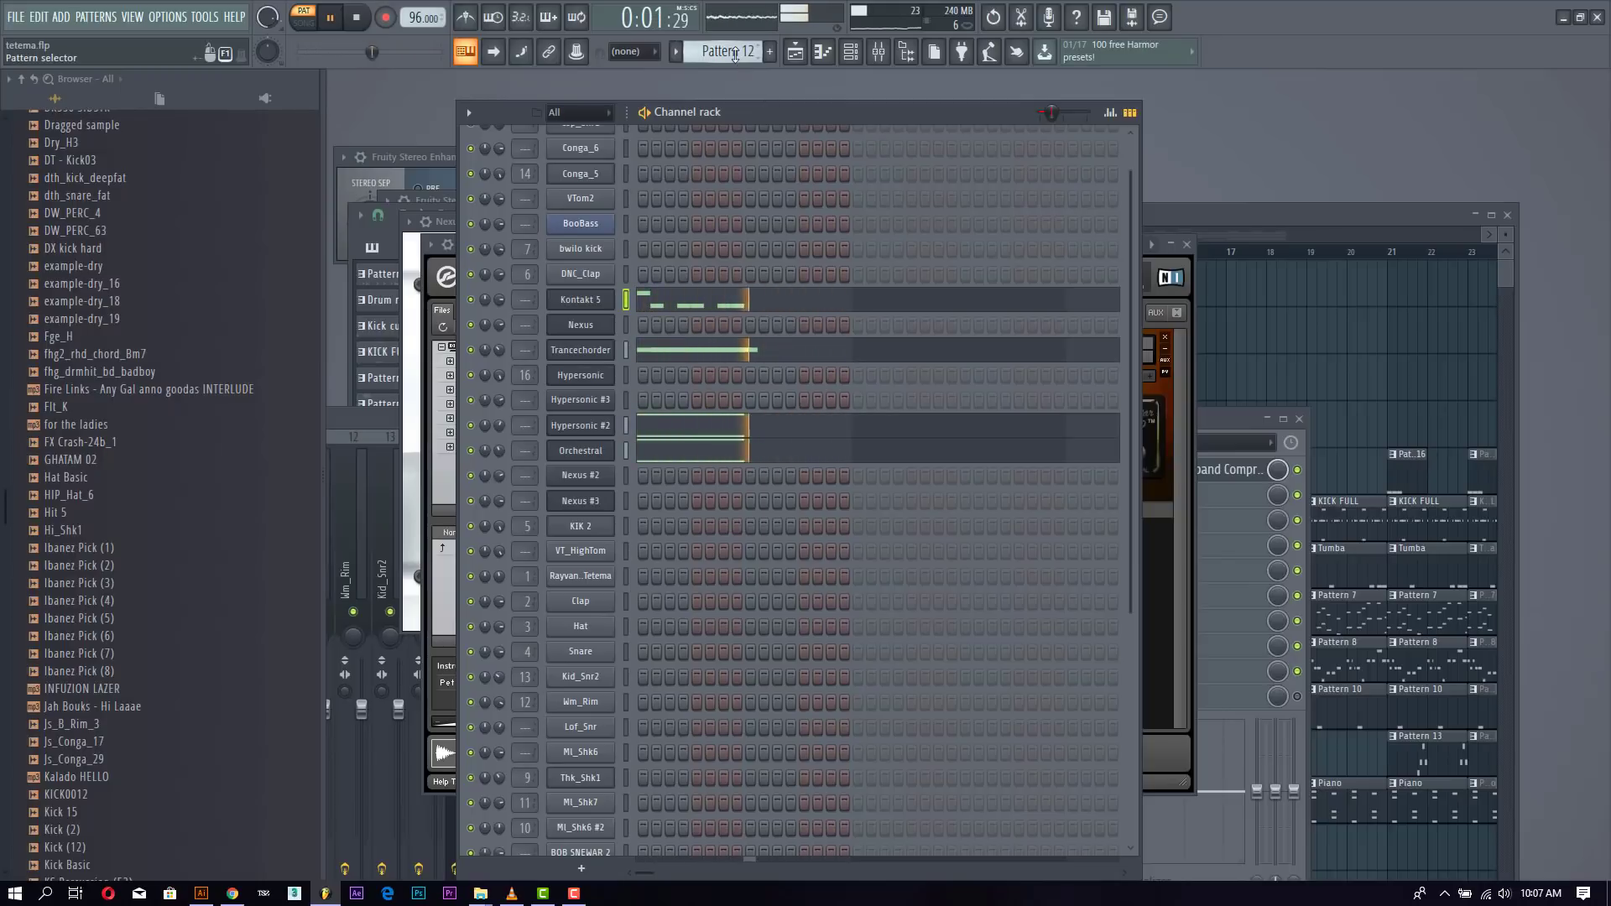
{"action": "key", "text": "space"}
Step: Select Pattern 13, play it while checking the Nexus #3 channel's preset, and stop playback
{"action": "scroll", "coordinate": [722, 51], "scroll_direction": "down", "scroll_amount": 1}
{"action": "key", "text": "space"}
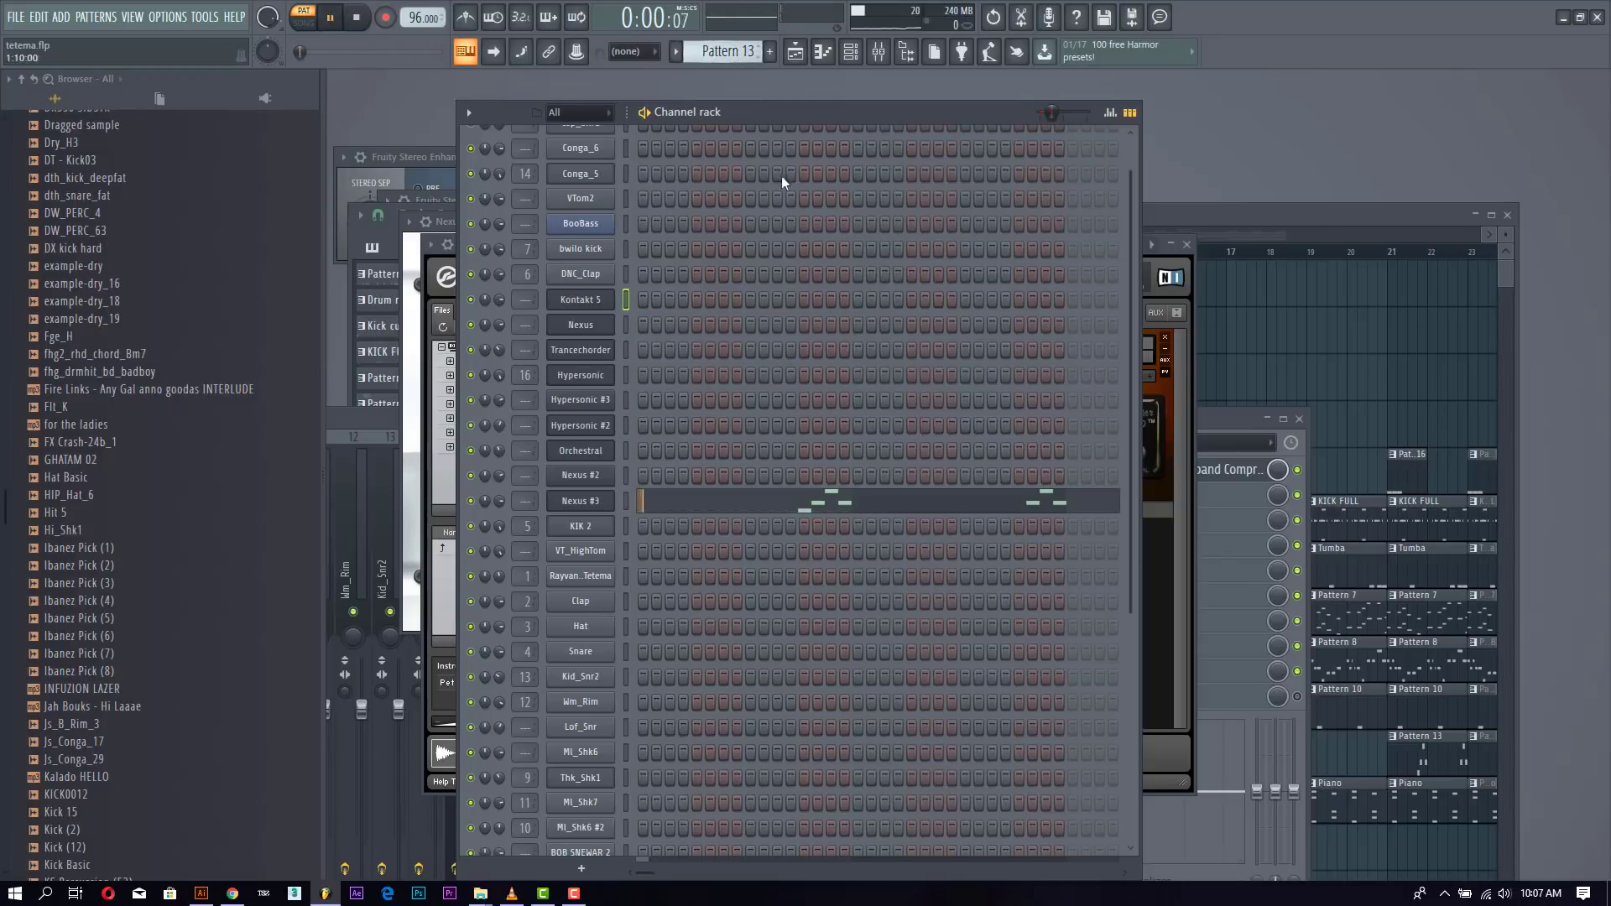
{"action": "left_click", "coordinate": [582, 503]}
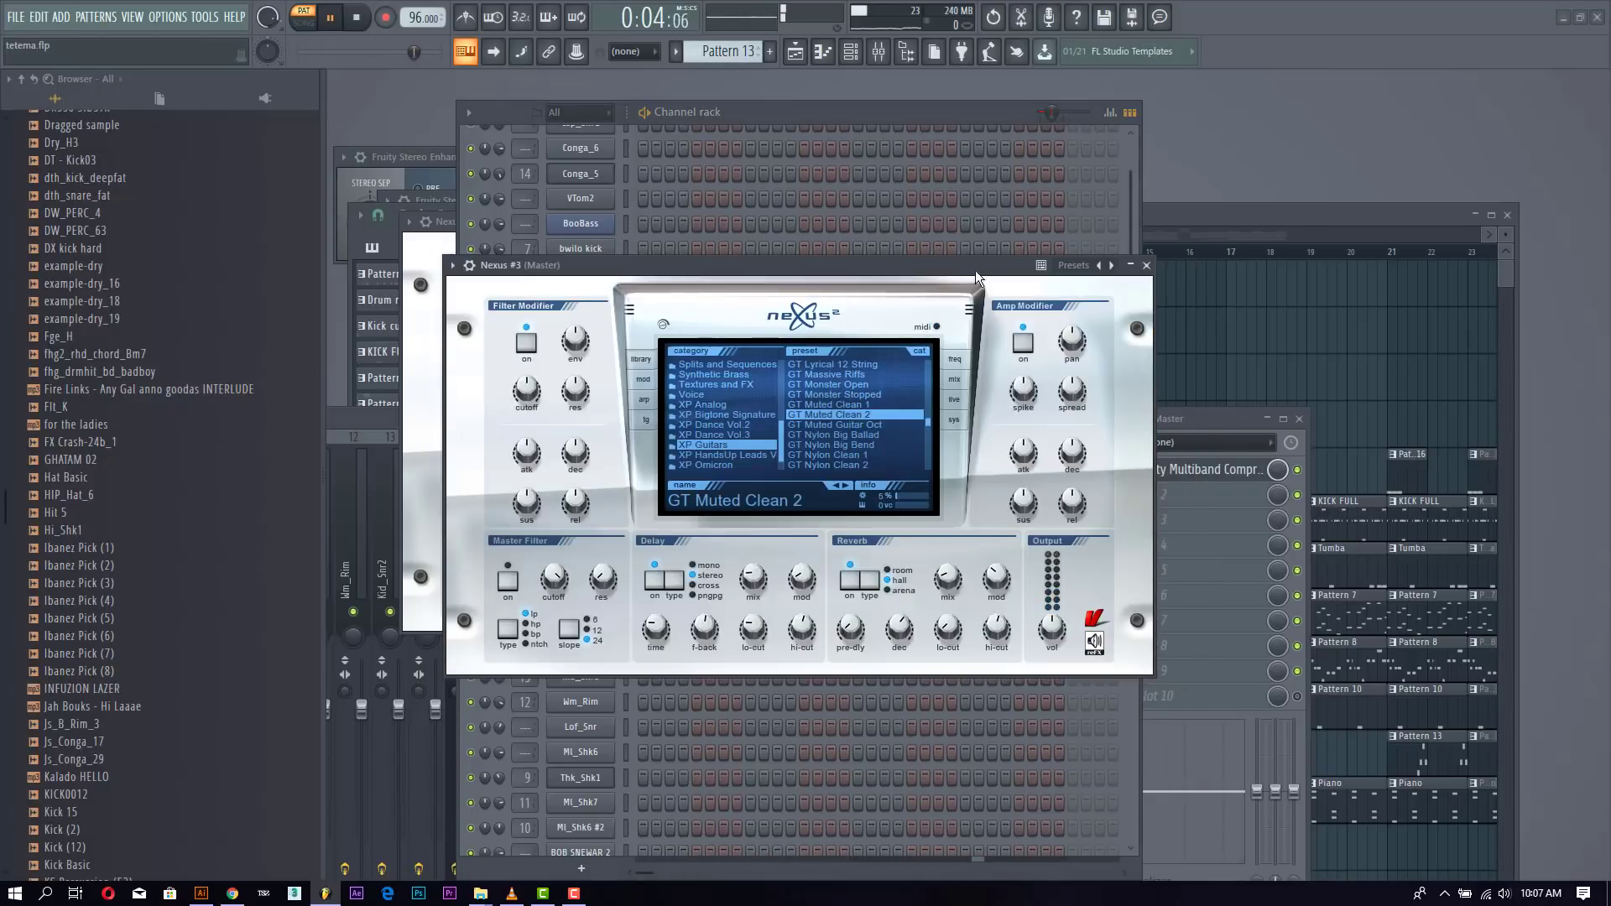
{"action": "left_click", "coordinate": [890, 107]}
{"action": "key", "text": "space"}
Step: Select the Tumba pattern and listen to its Conga_6 and Conga_5 channels
{"action": "scroll", "coordinate": [745, 52], "scroll_direction": "down", "scroll_amount": 1}
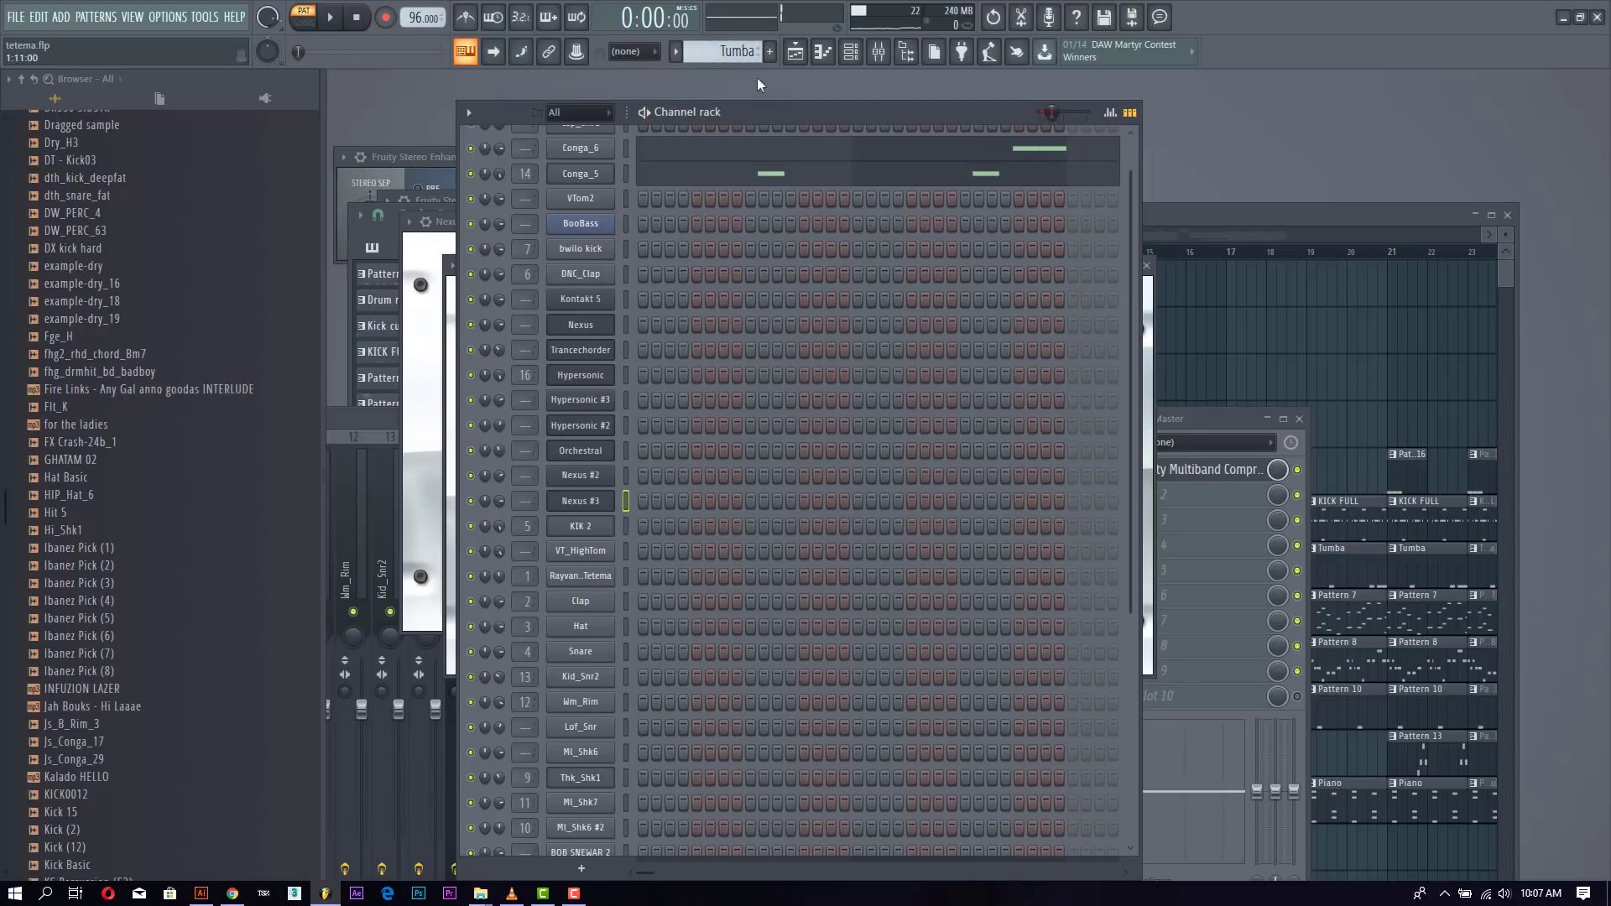
{"action": "key", "text": "space"}
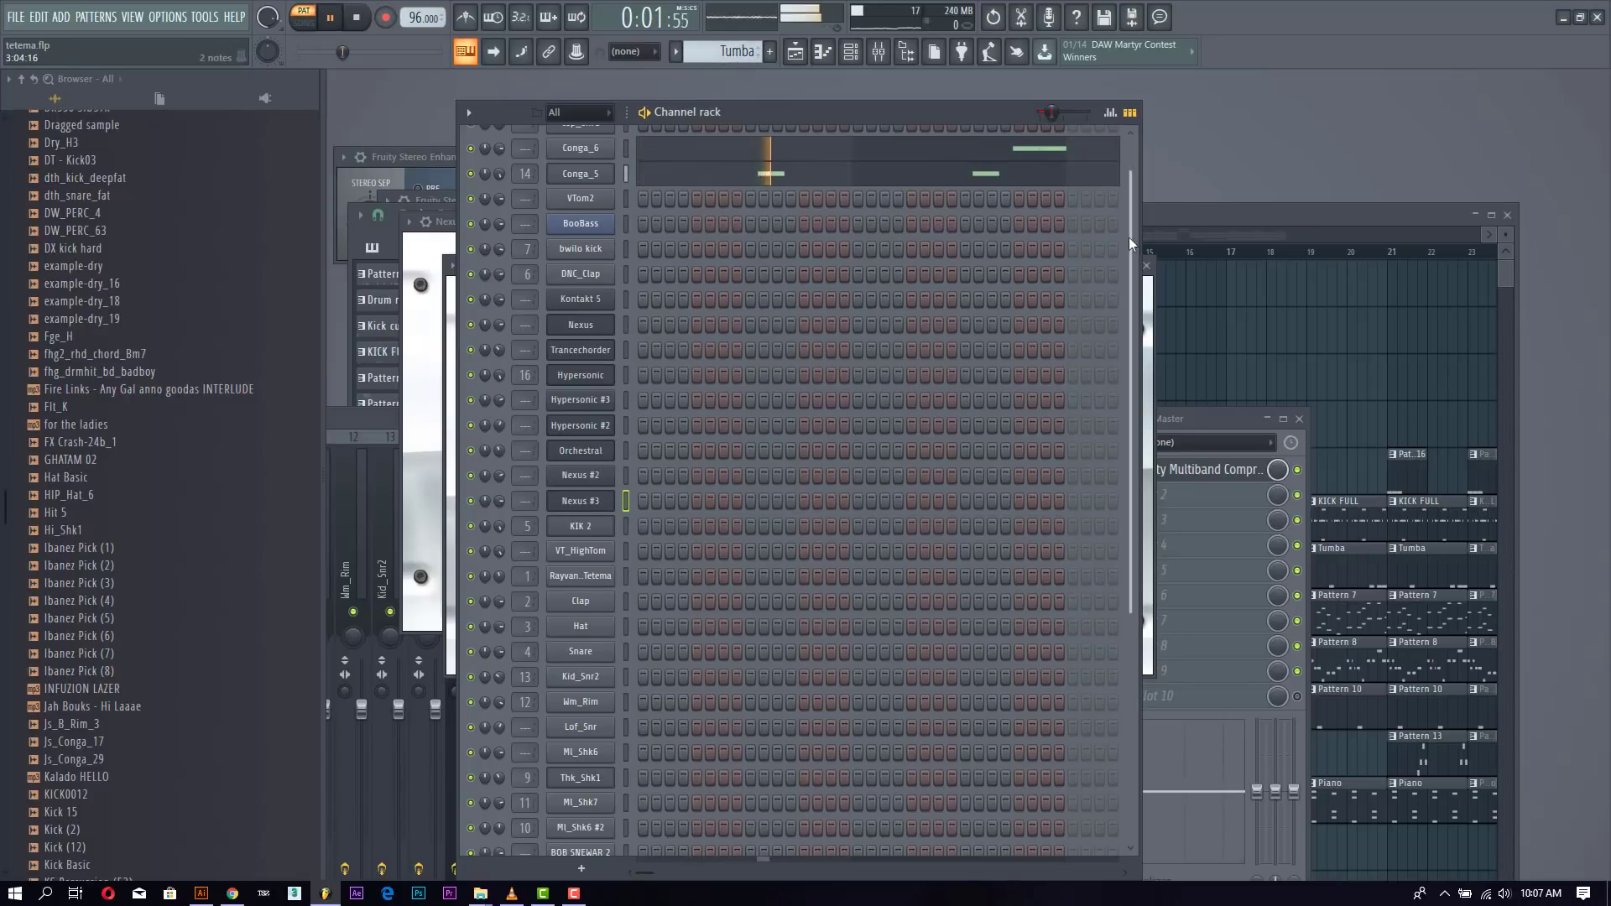
{"action": "left_click_drag", "start_coordinate": [1132, 233], "coordinate": [1124, 178]}
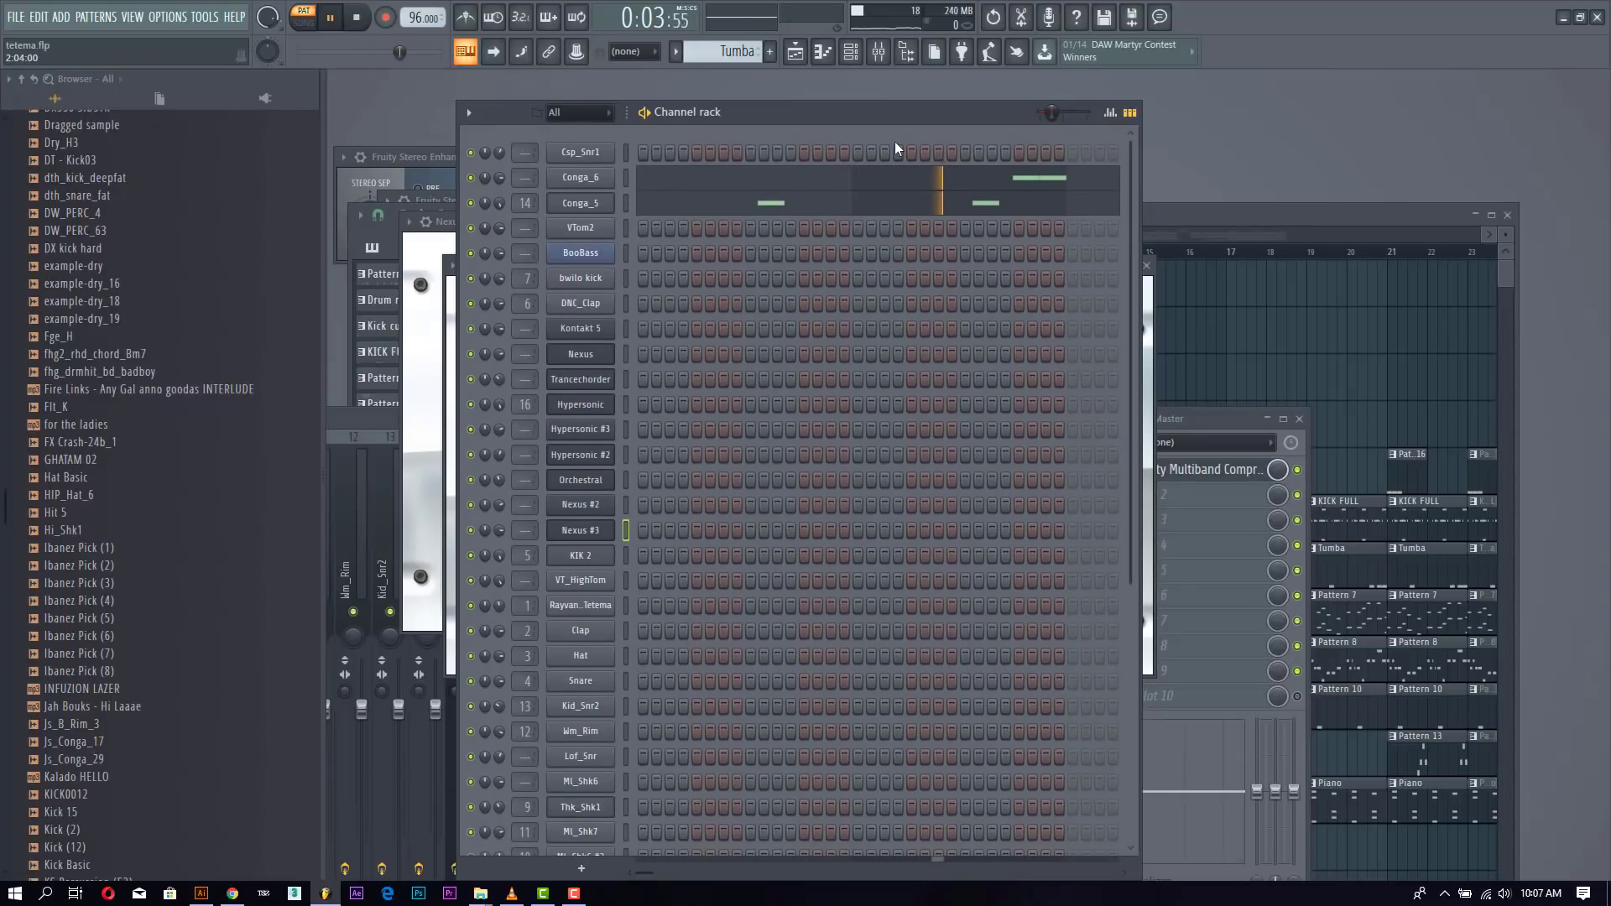
{"action": "key", "text": "space"}
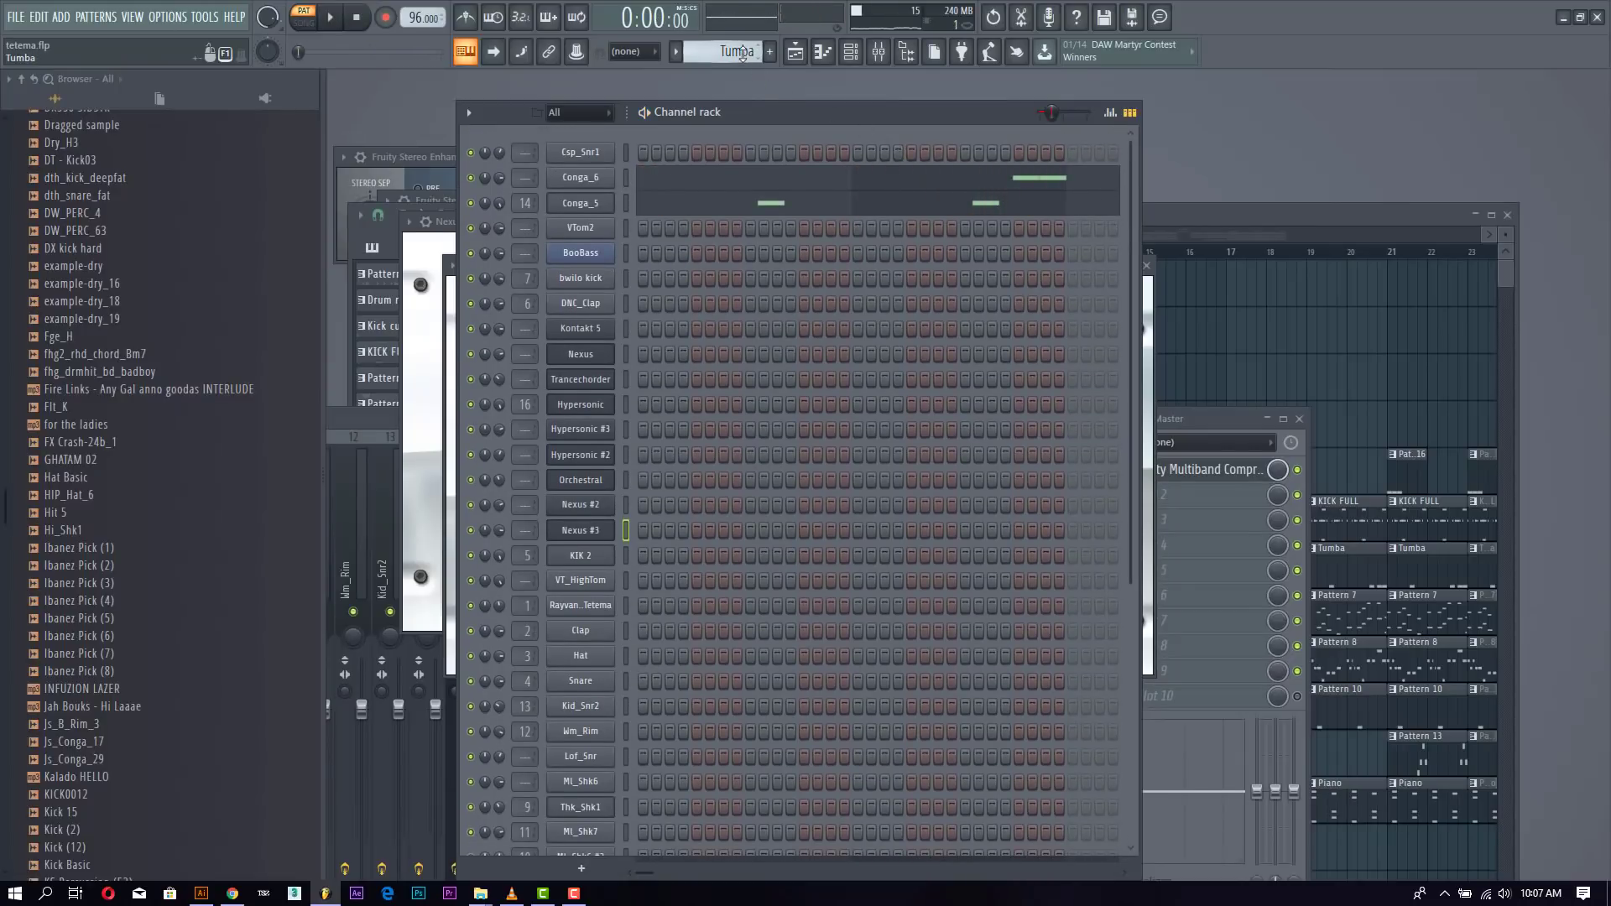
Step: Select Pattern 16, listen to its DNC_Clap notes in the piano roll and return to the channel rack
{"action": "scroll", "coordinate": [742, 53], "scroll_direction": "down", "scroll_amount": 1}
{"action": "scroll", "coordinate": [742, 54], "scroll_direction": "down", "scroll_amount": 1}
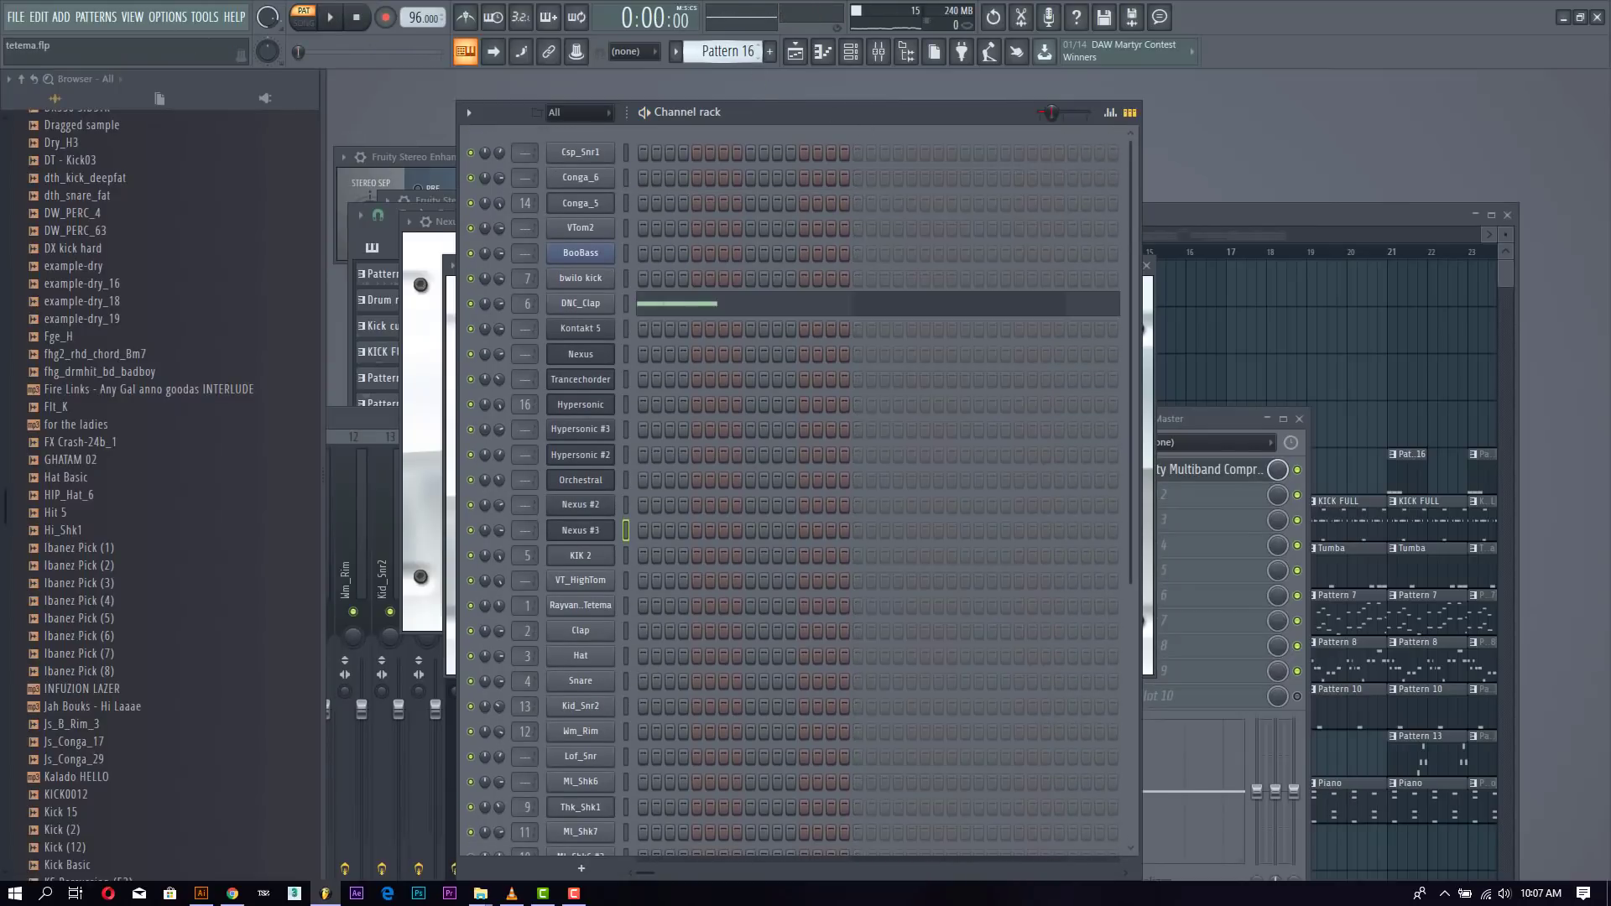
{"action": "key", "text": "space"}
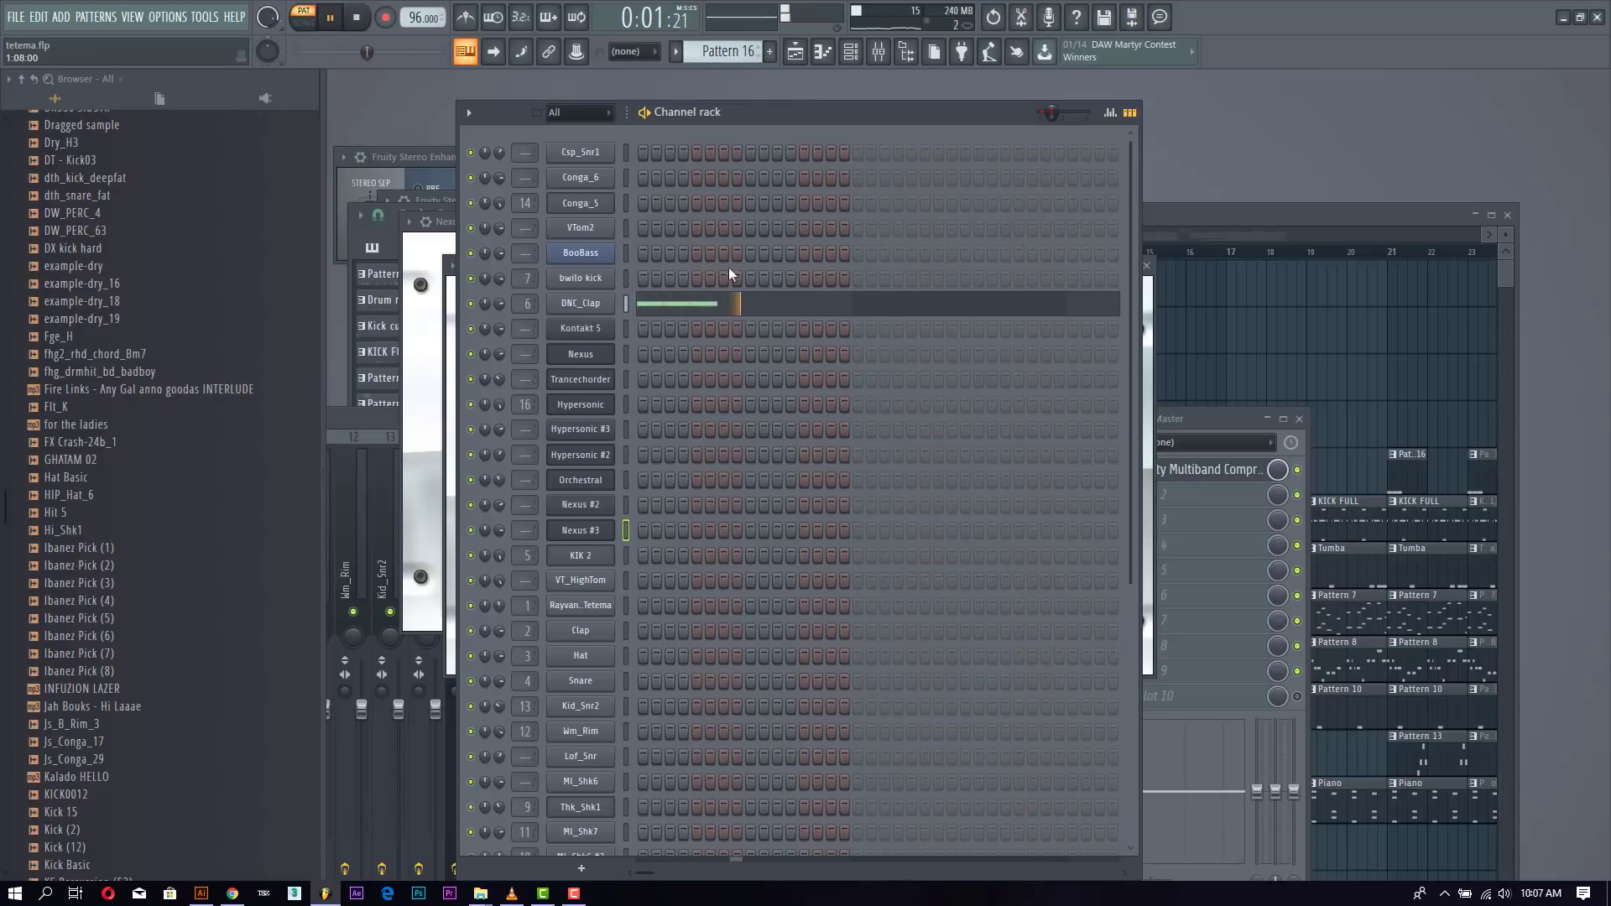
{"action": "left_click", "coordinate": [712, 307]}
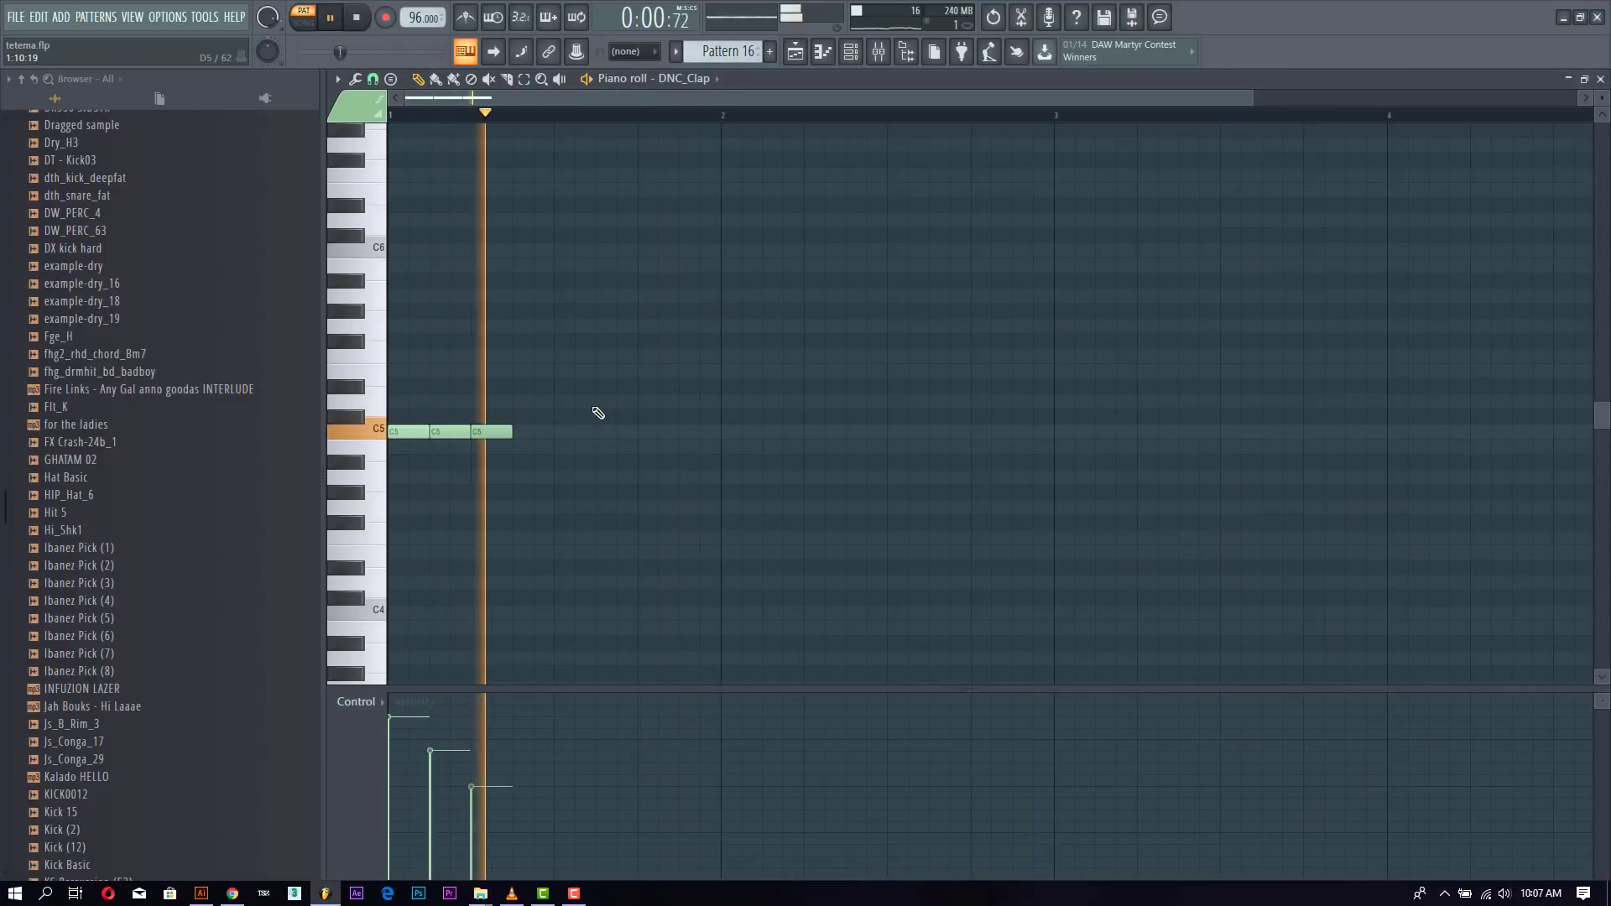
{"action": "key", "text": "space"}
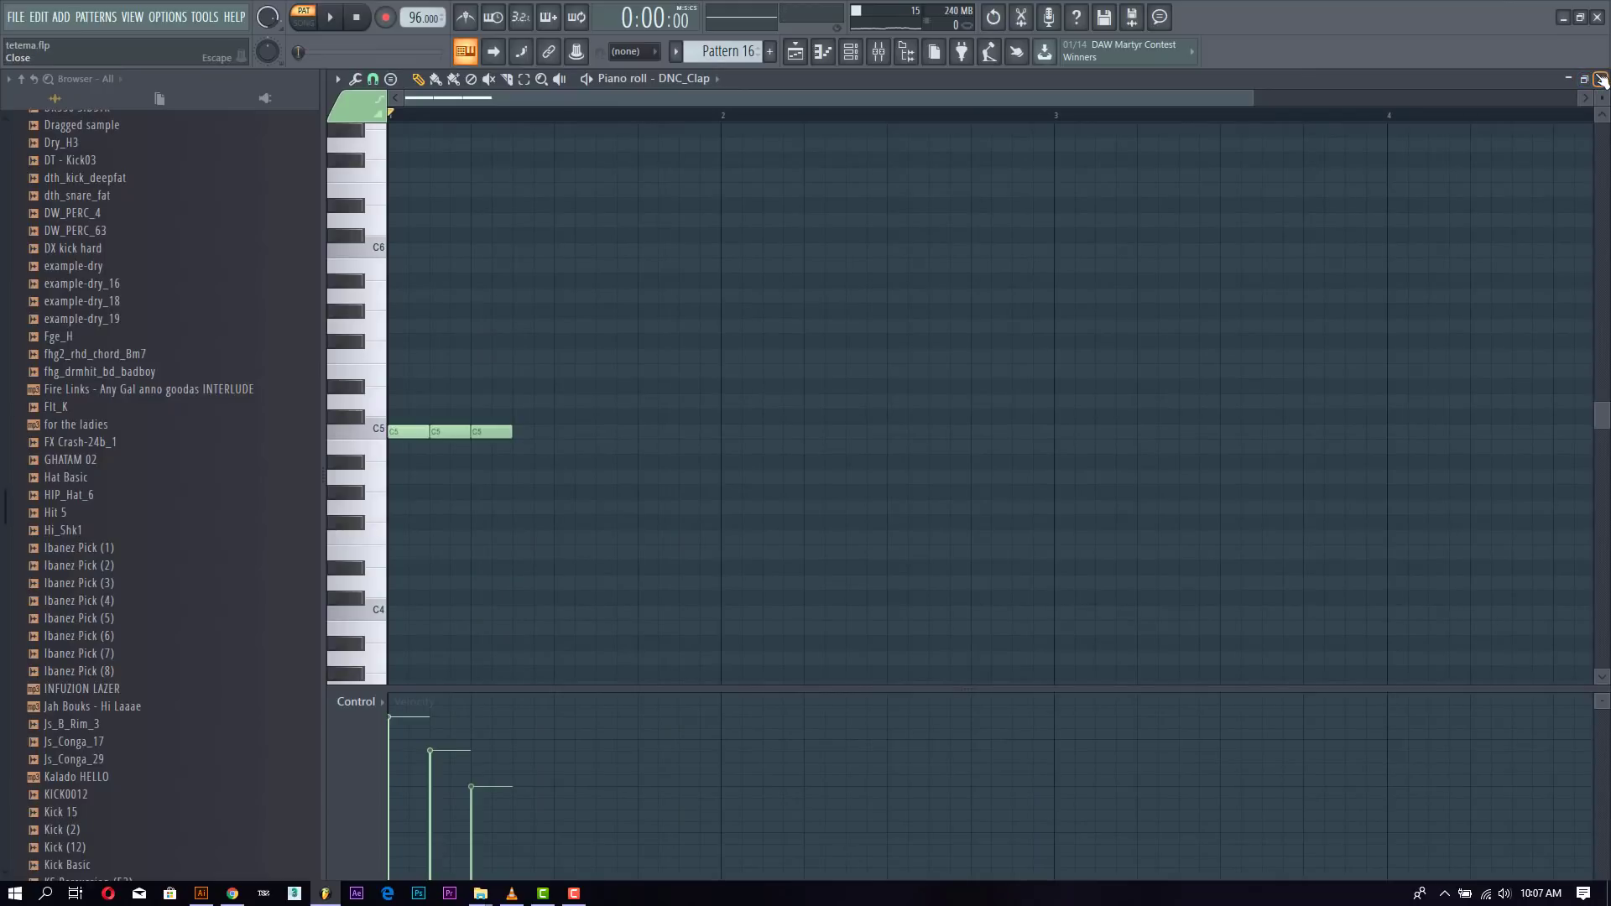
{"action": "left_click", "coordinate": [1601, 78]}
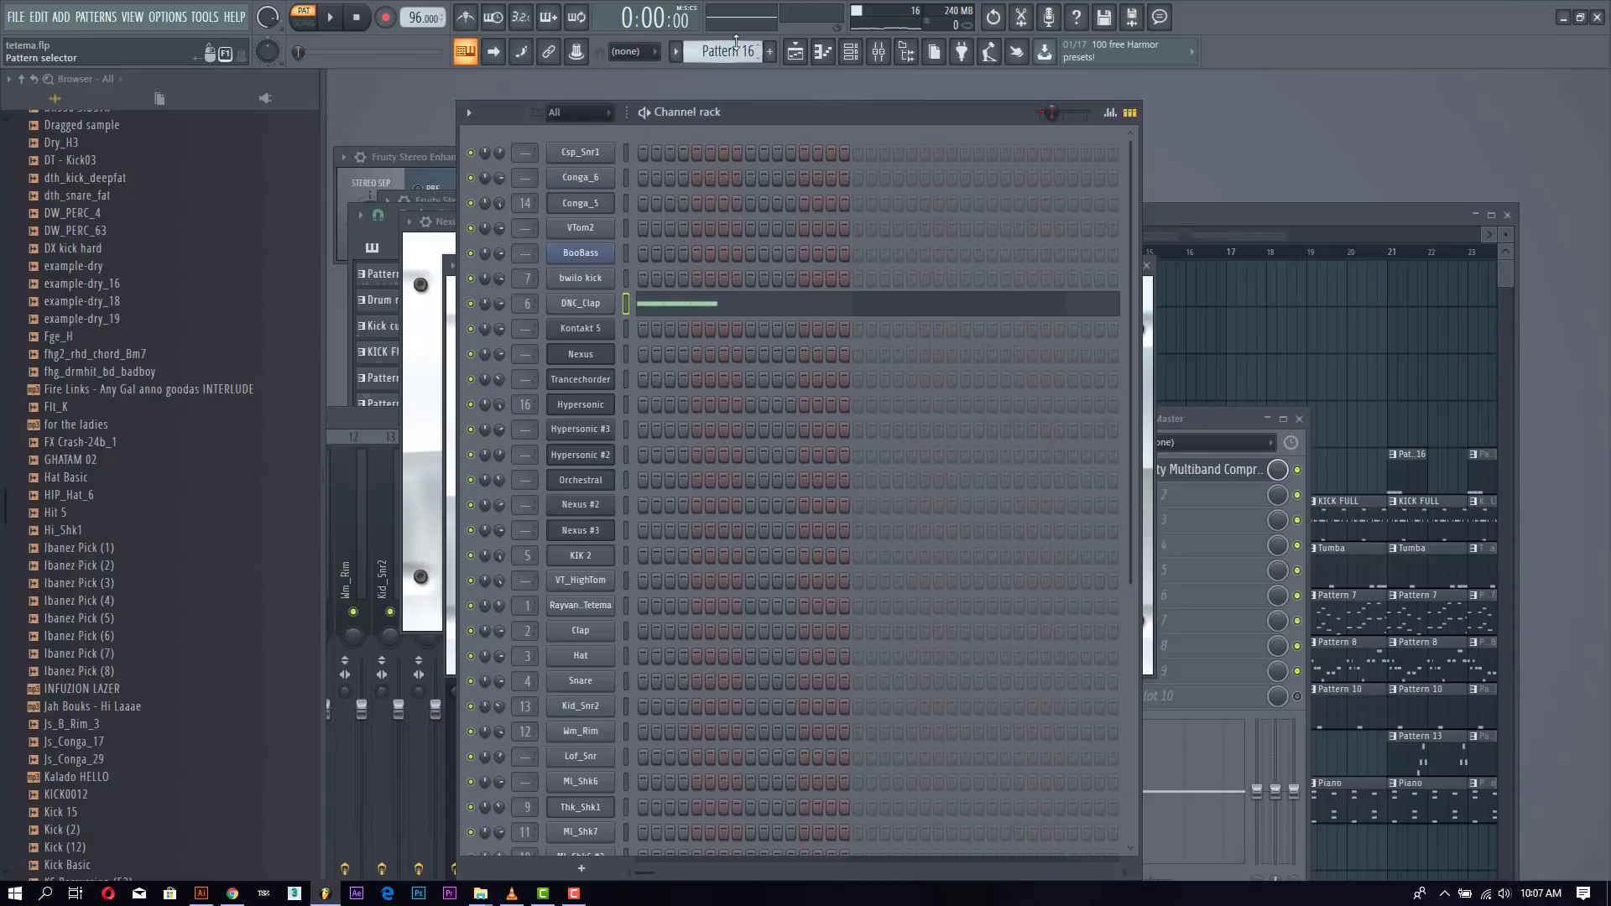
Step: Select Pattern 18 and examine the song arrangement in the playlist across a wider range of bars
{"action": "left_click_drag", "start_coordinate": [736, 42], "coordinate": [736, 42]}
{"action": "left_click", "coordinate": [796, 52]}
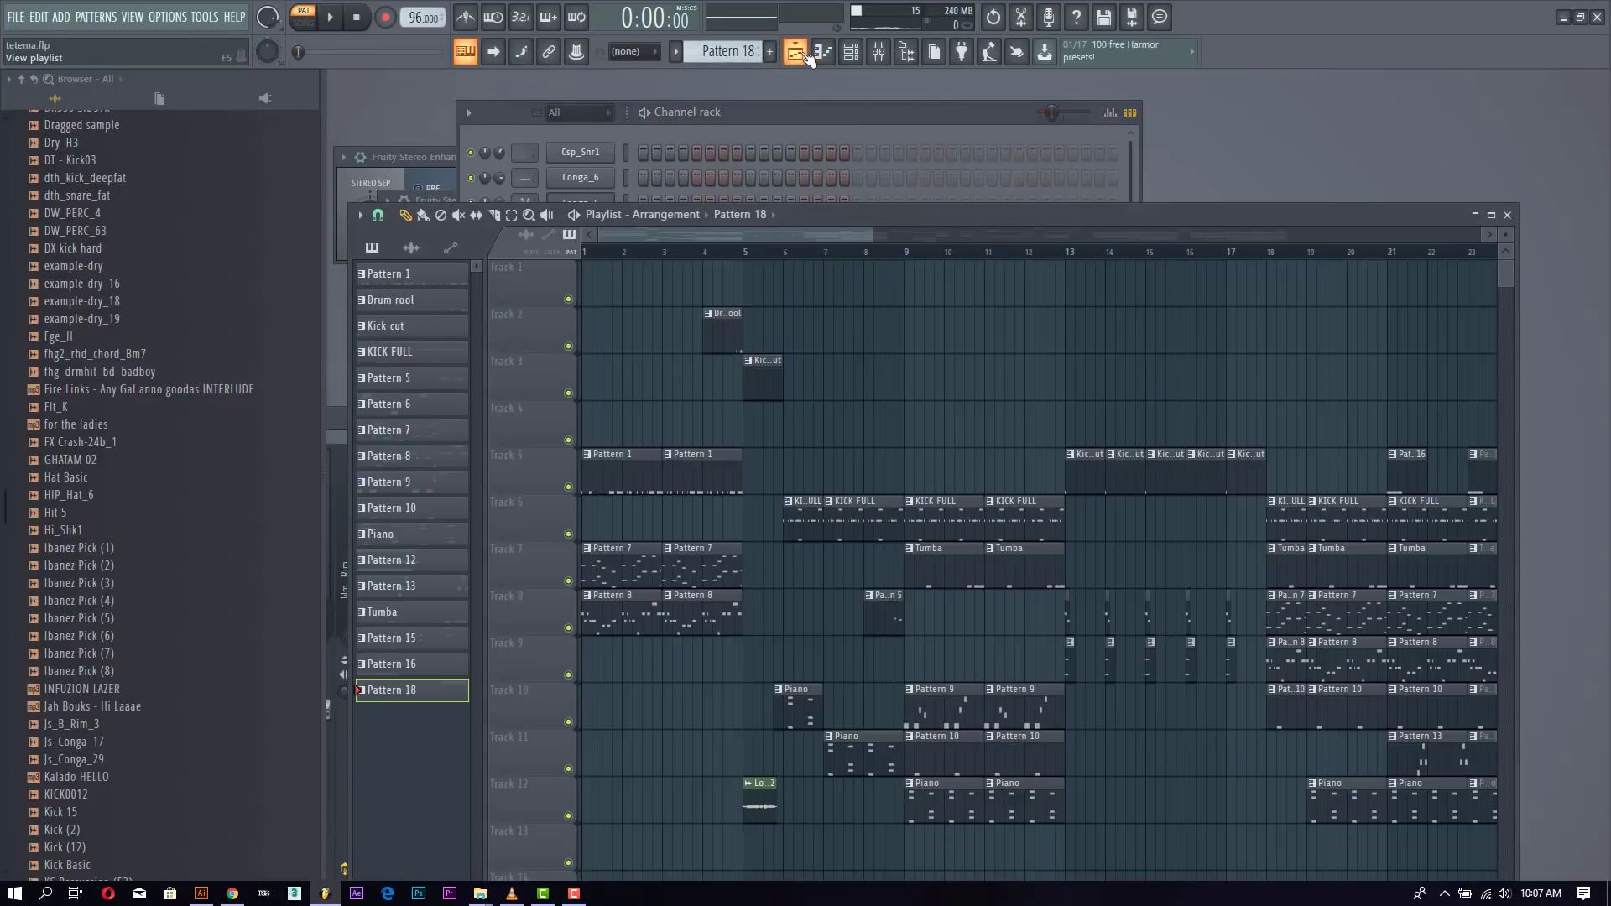
{"action": "scroll", "coordinate": [1087, 703], "scroll_direction": "down", "scroll_amount": 5}
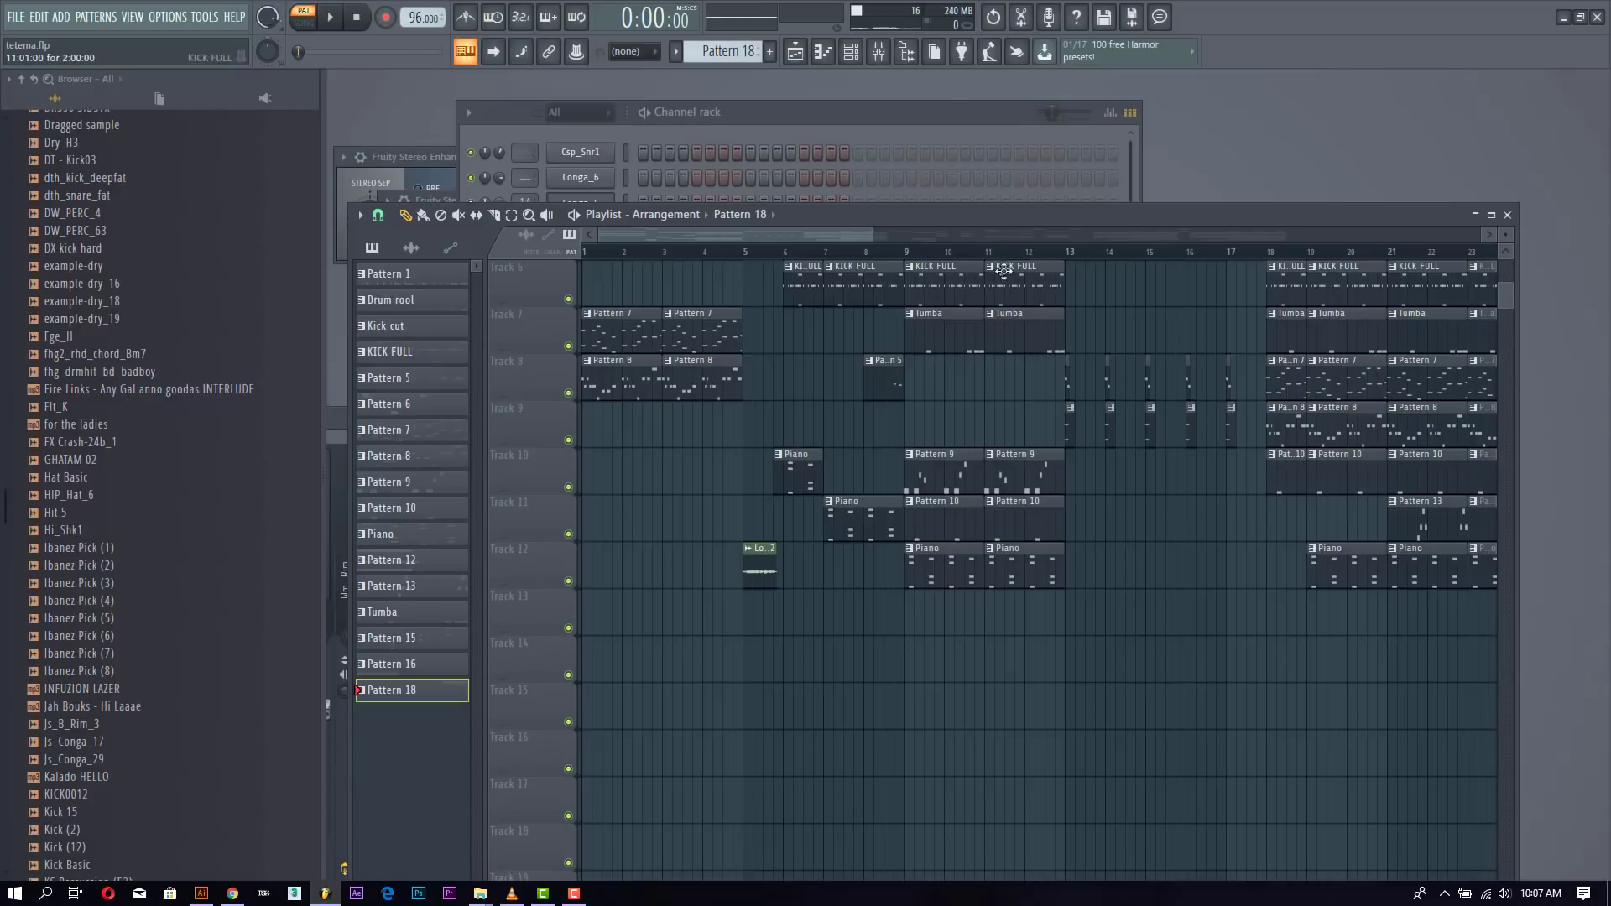
{"action": "left_click_drag", "start_coordinate": [881, 239], "coordinate": [1200, 279]}
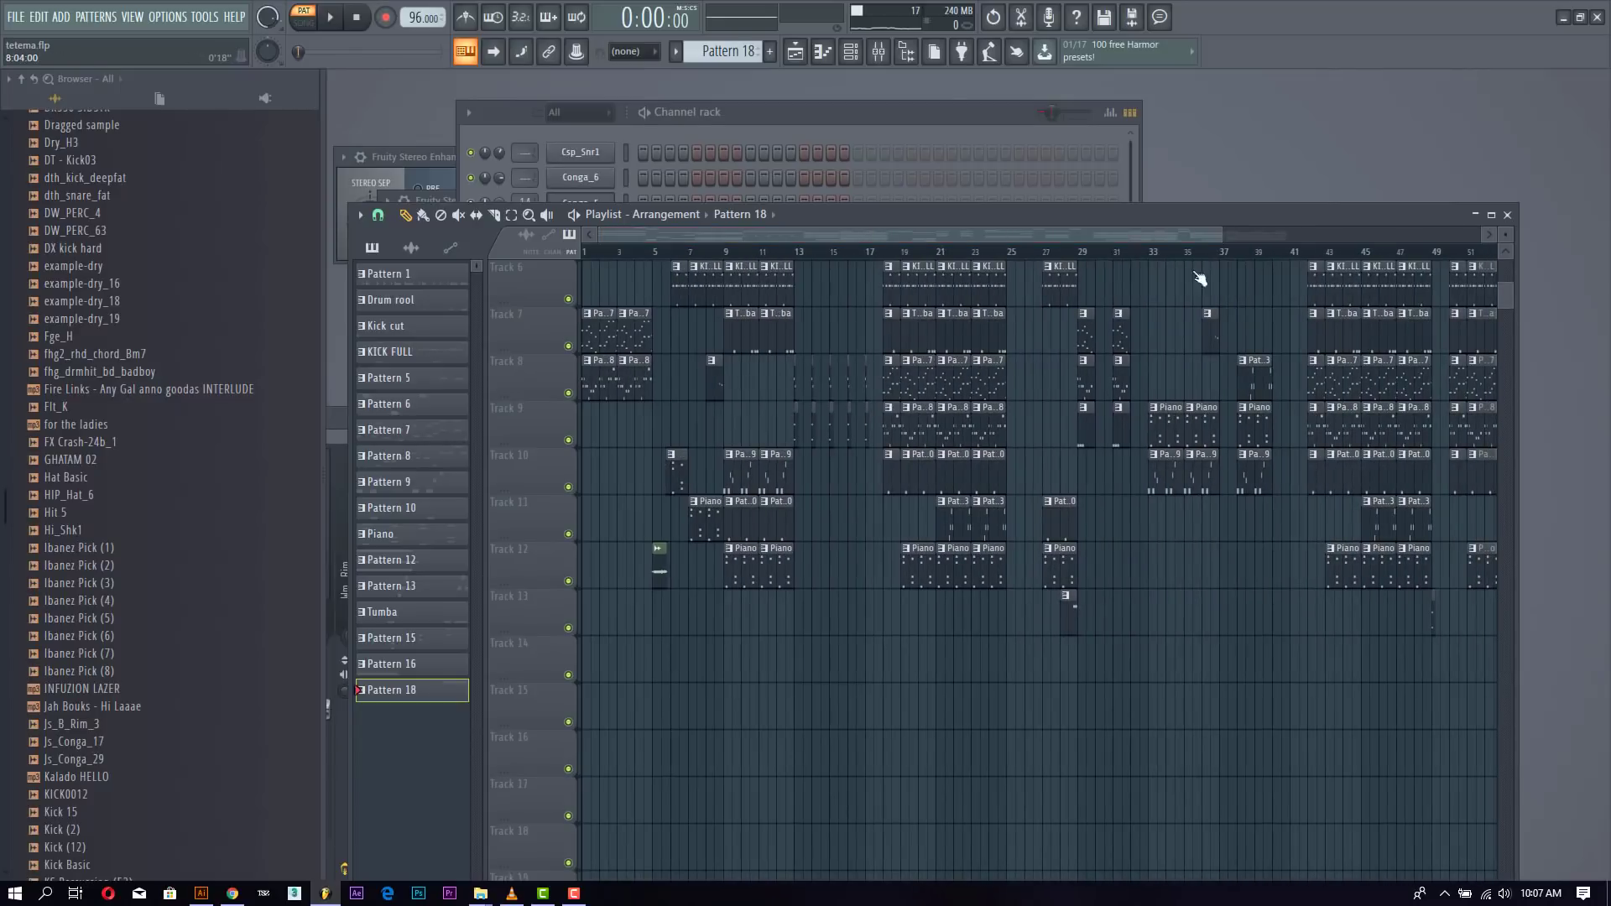
Step: Open Pattern 10 from its playlist clip, play its KUNGURU notes in the piano roll and stop playback
{"action": "double_click", "coordinate": [948, 479]}
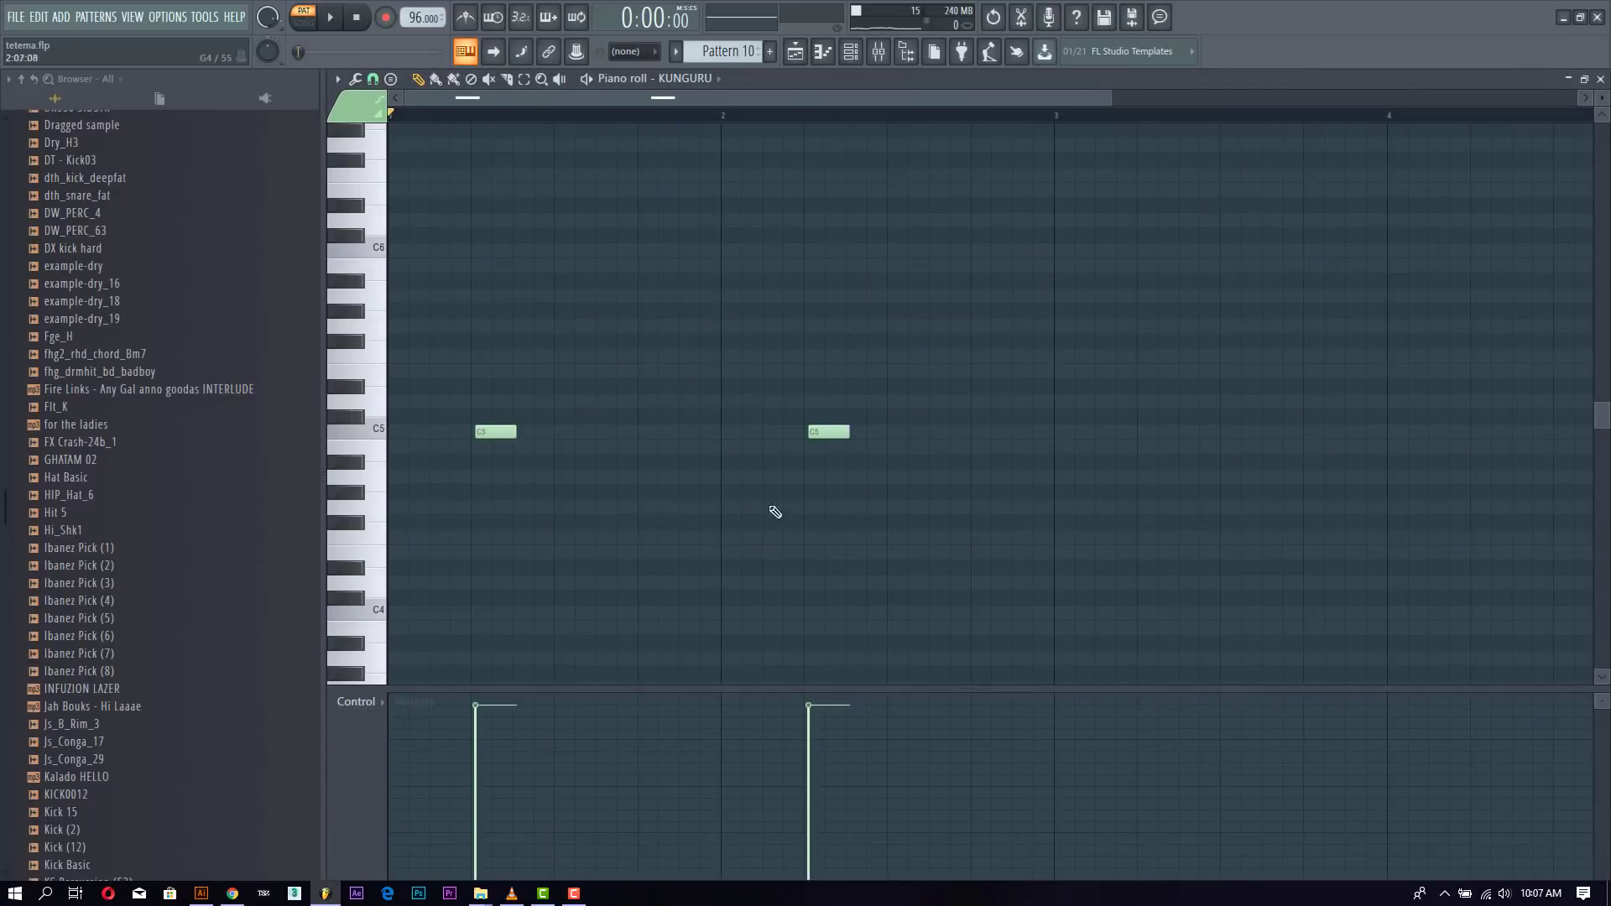
{"action": "scroll", "coordinate": [773, 510], "scroll_direction": "up", "scroll_amount": 3}
{"action": "scroll", "coordinate": [640, 501], "scroll_direction": "down", "scroll_amount": 4}
{"action": "key", "text": "space"}
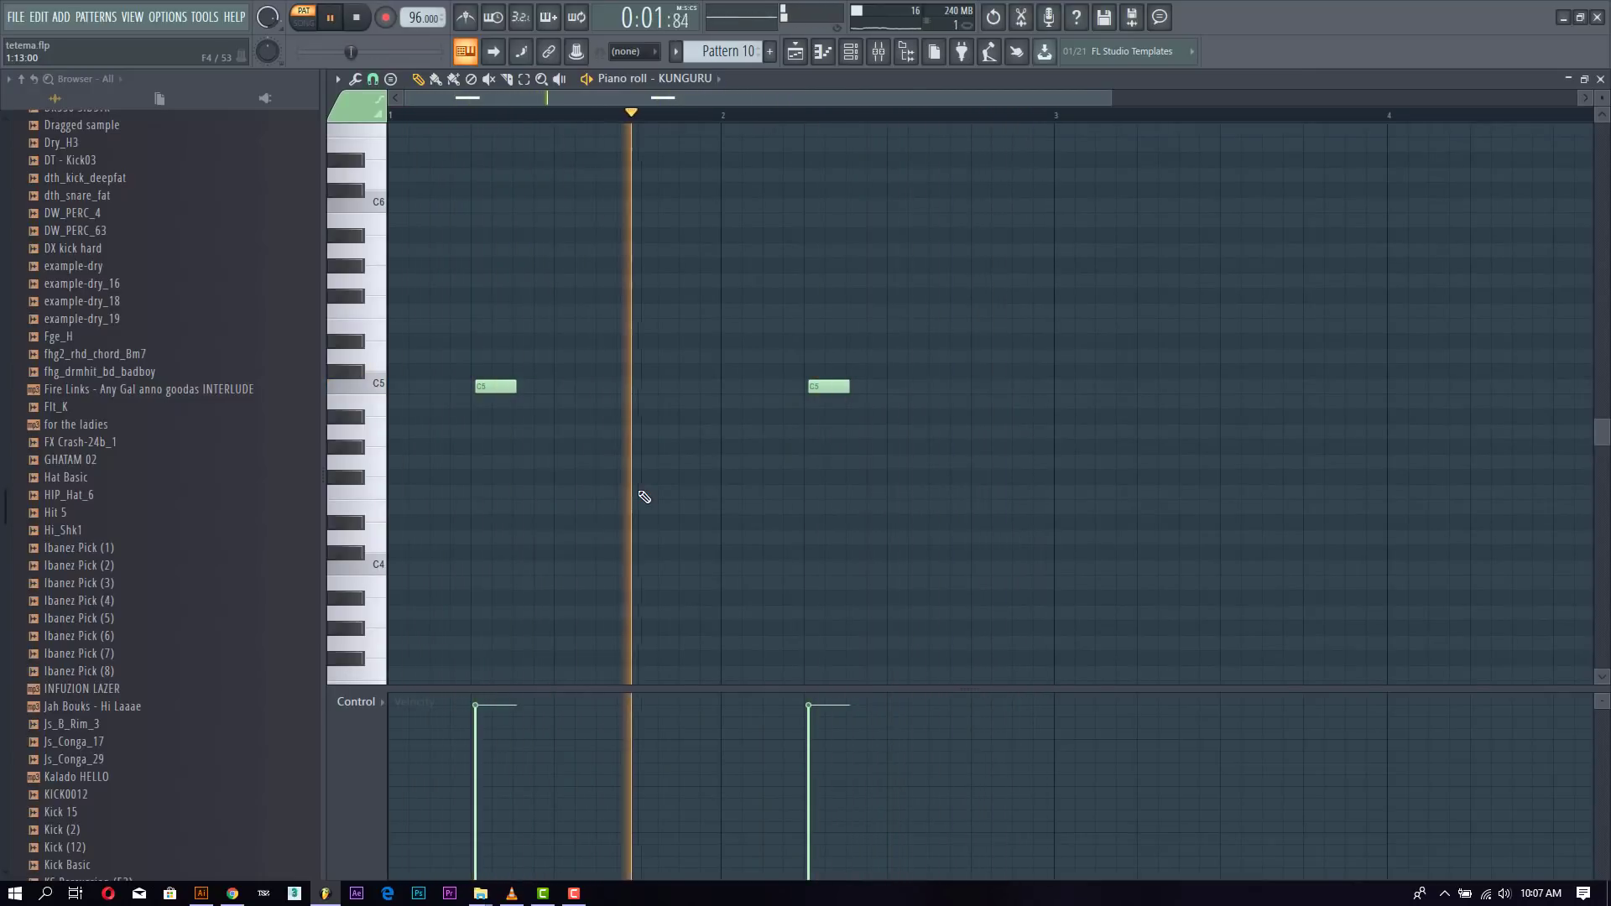
{"action": "key", "text": "space"}
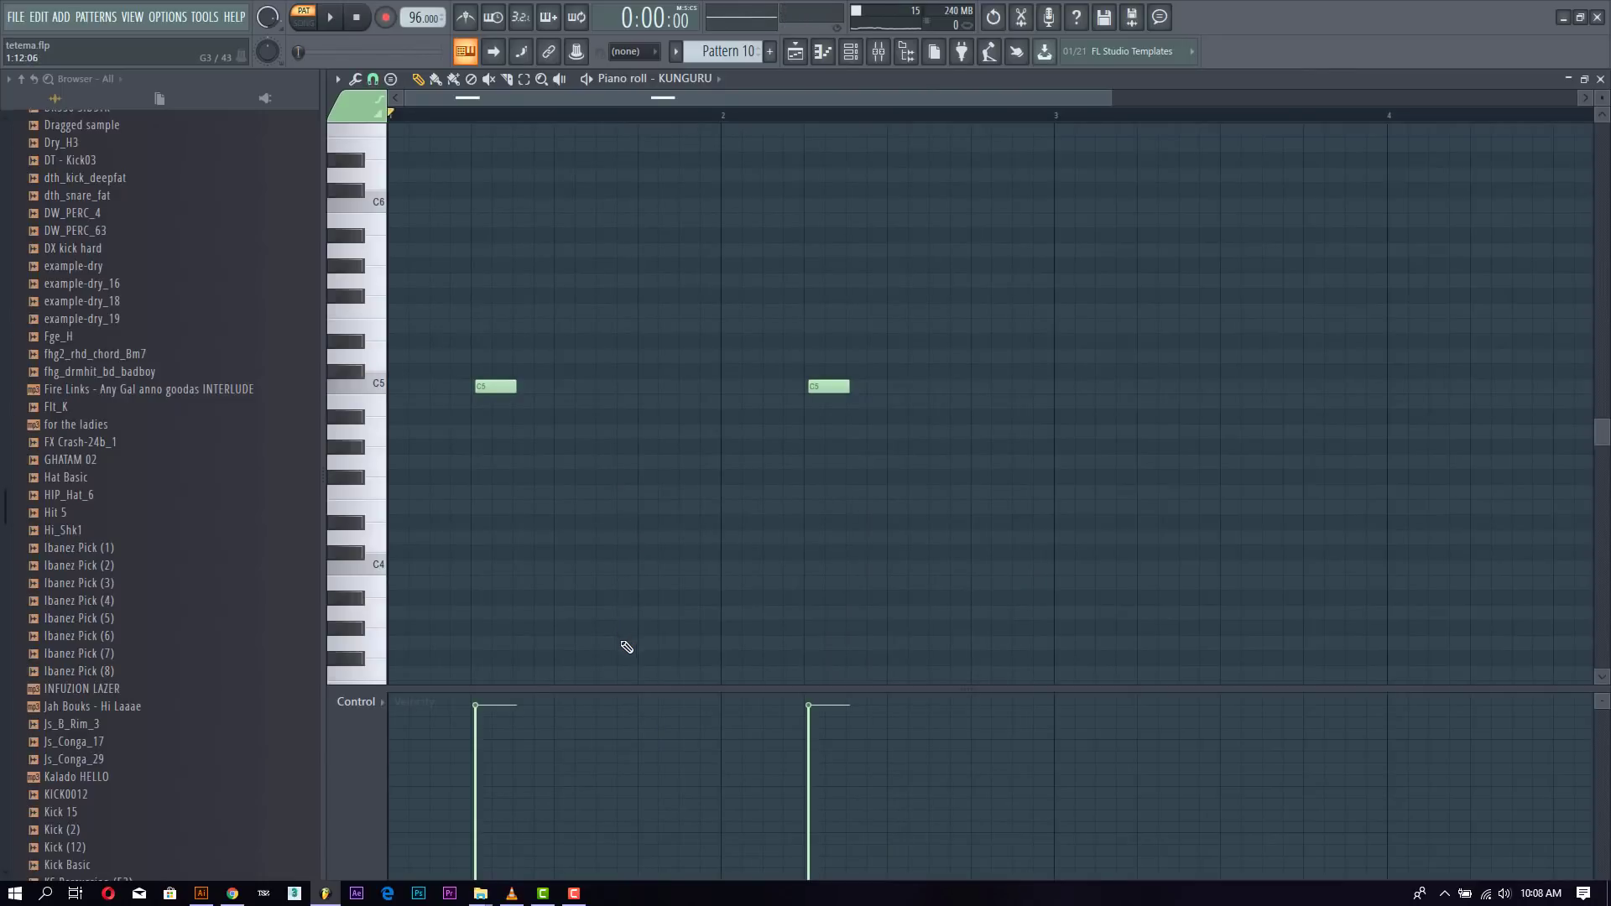
Step: Switch to VLC media player, move its window closer to the notes, play videoplayback_16.mp4 and minimize the player
{"action": "left_click", "coordinate": [526, 896]}
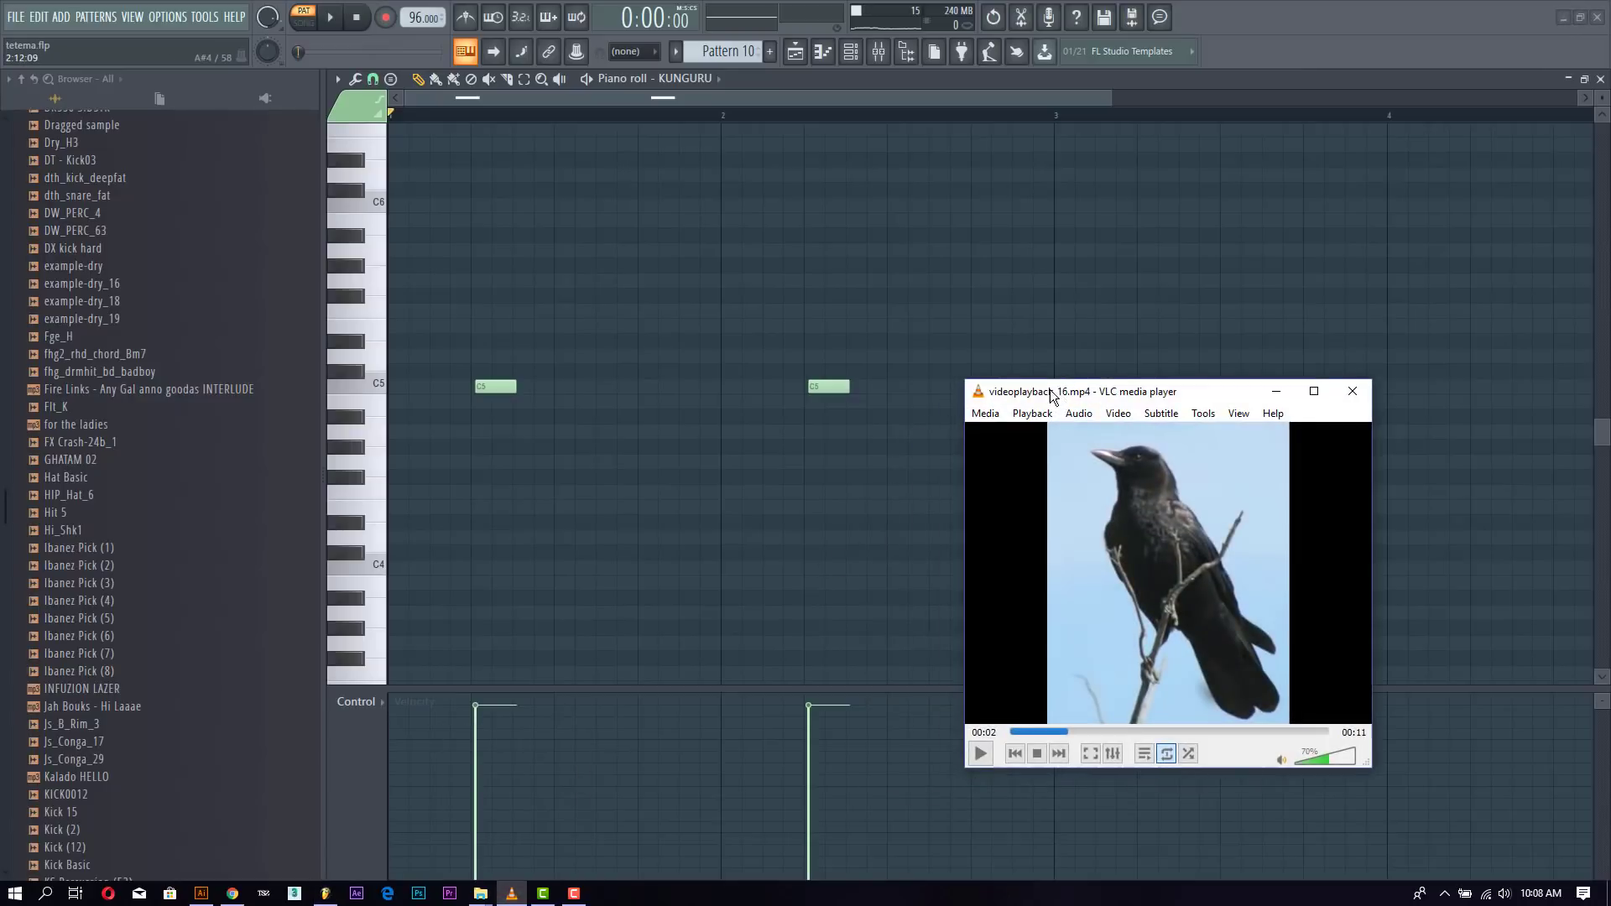
{"action": "left_click_drag", "start_coordinate": [1061, 400], "coordinate": [943, 321]}
{"action": "left_click", "coordinate": [866, 667]}
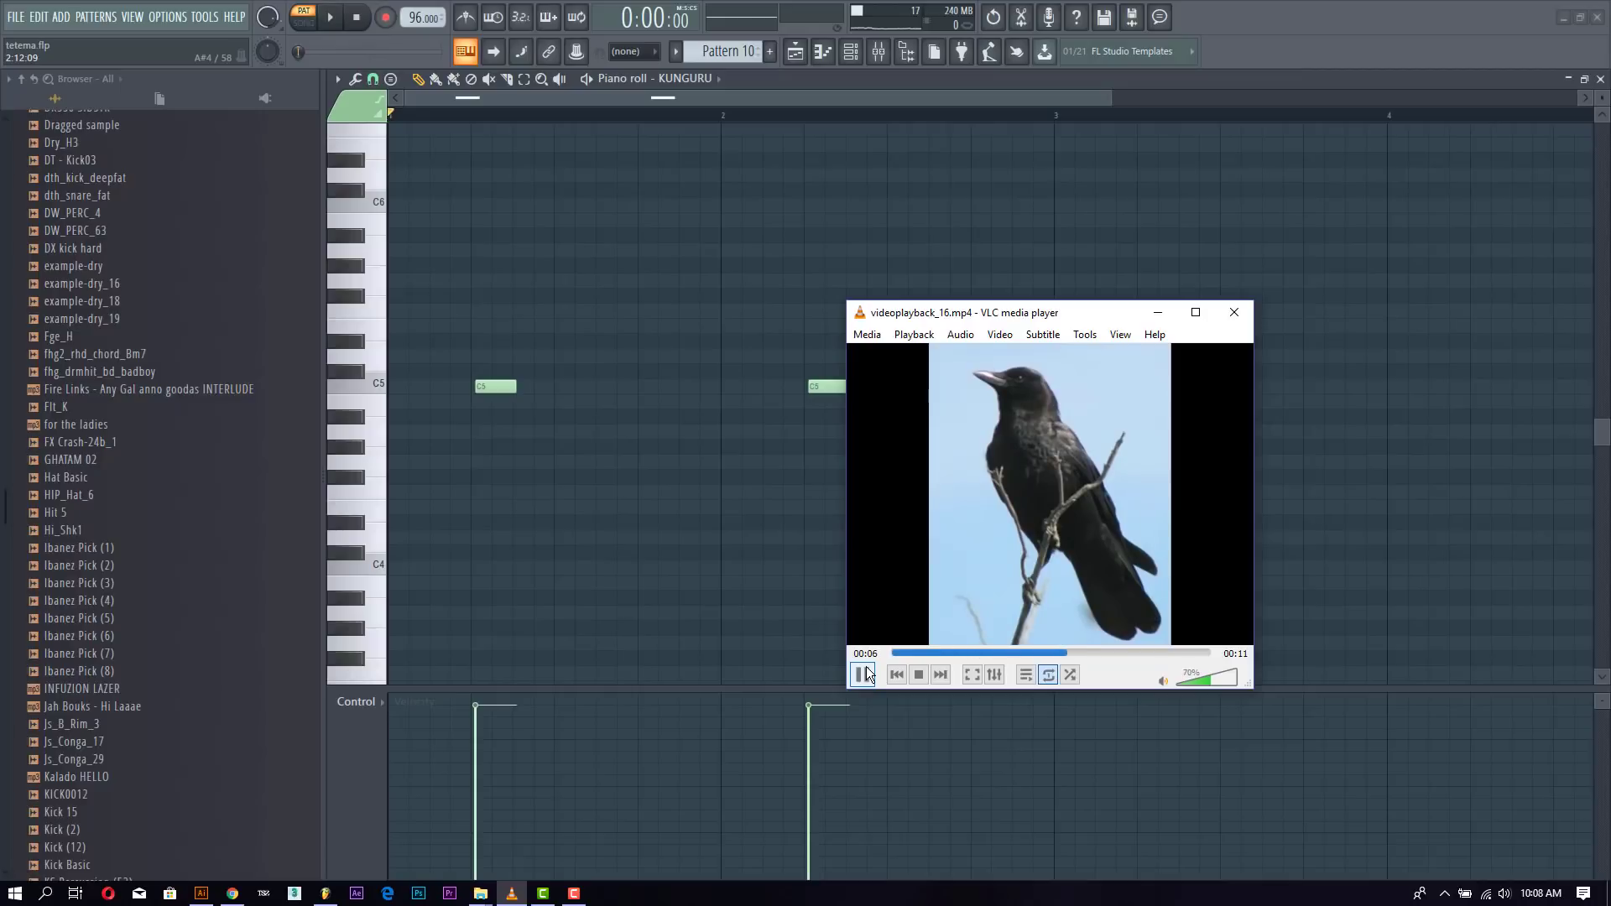
{"action": "left_click", "coordinate": [1159, 322]}
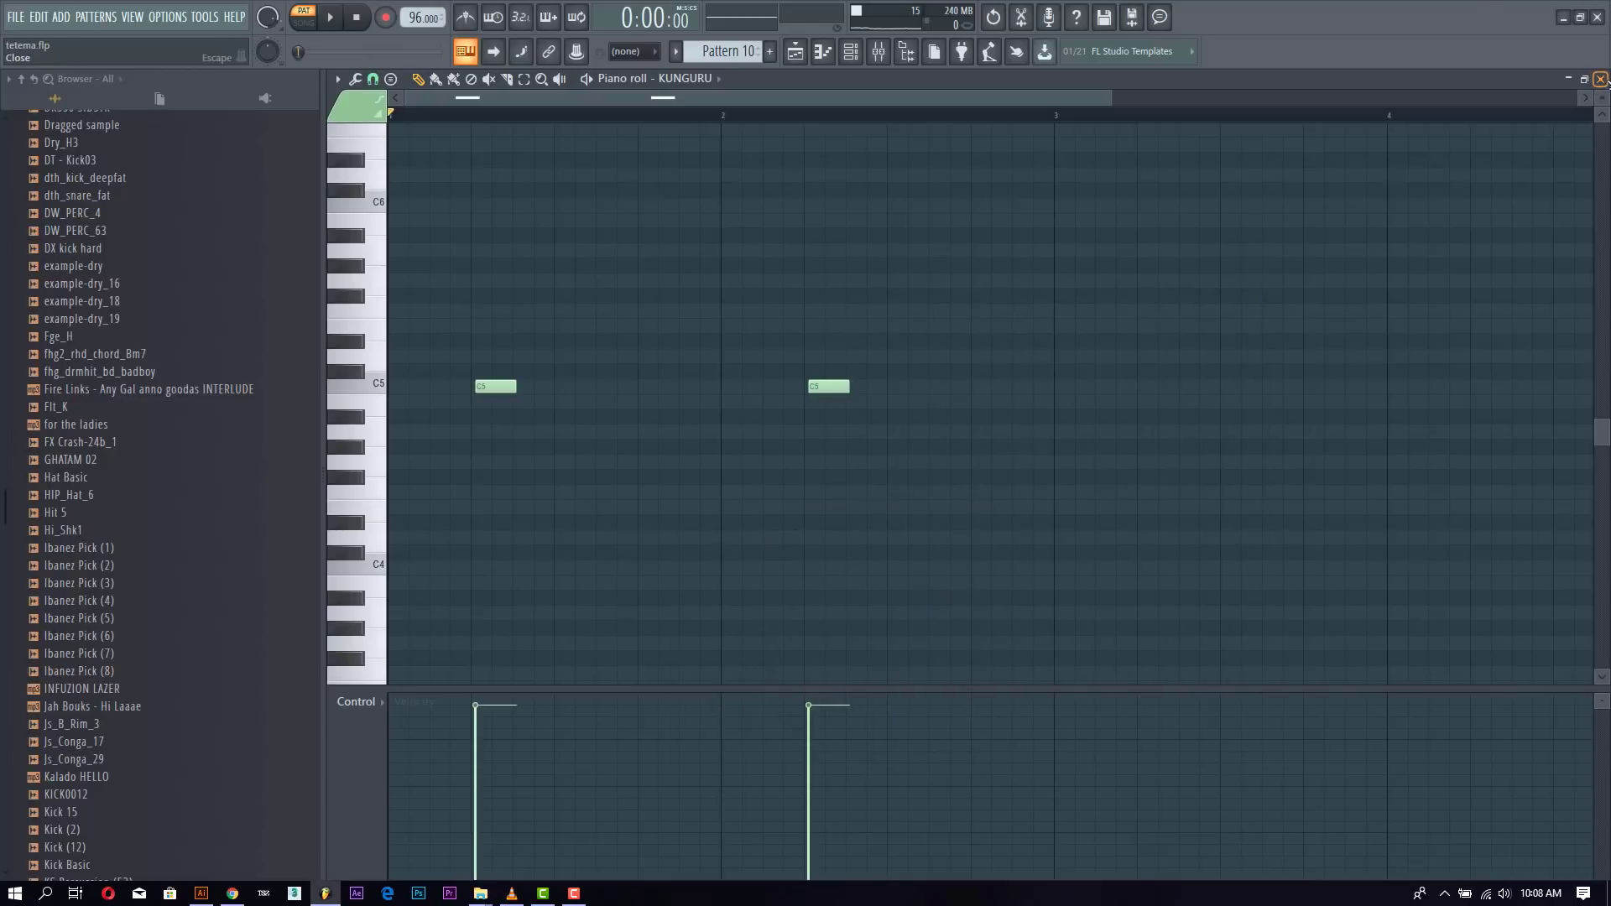
Step: Close the piano roll, play Pattern 10 while widening the playlist view to the whole arrangement, and stop playback
{"action": "left_click", "coordinate": [1603, 80]}
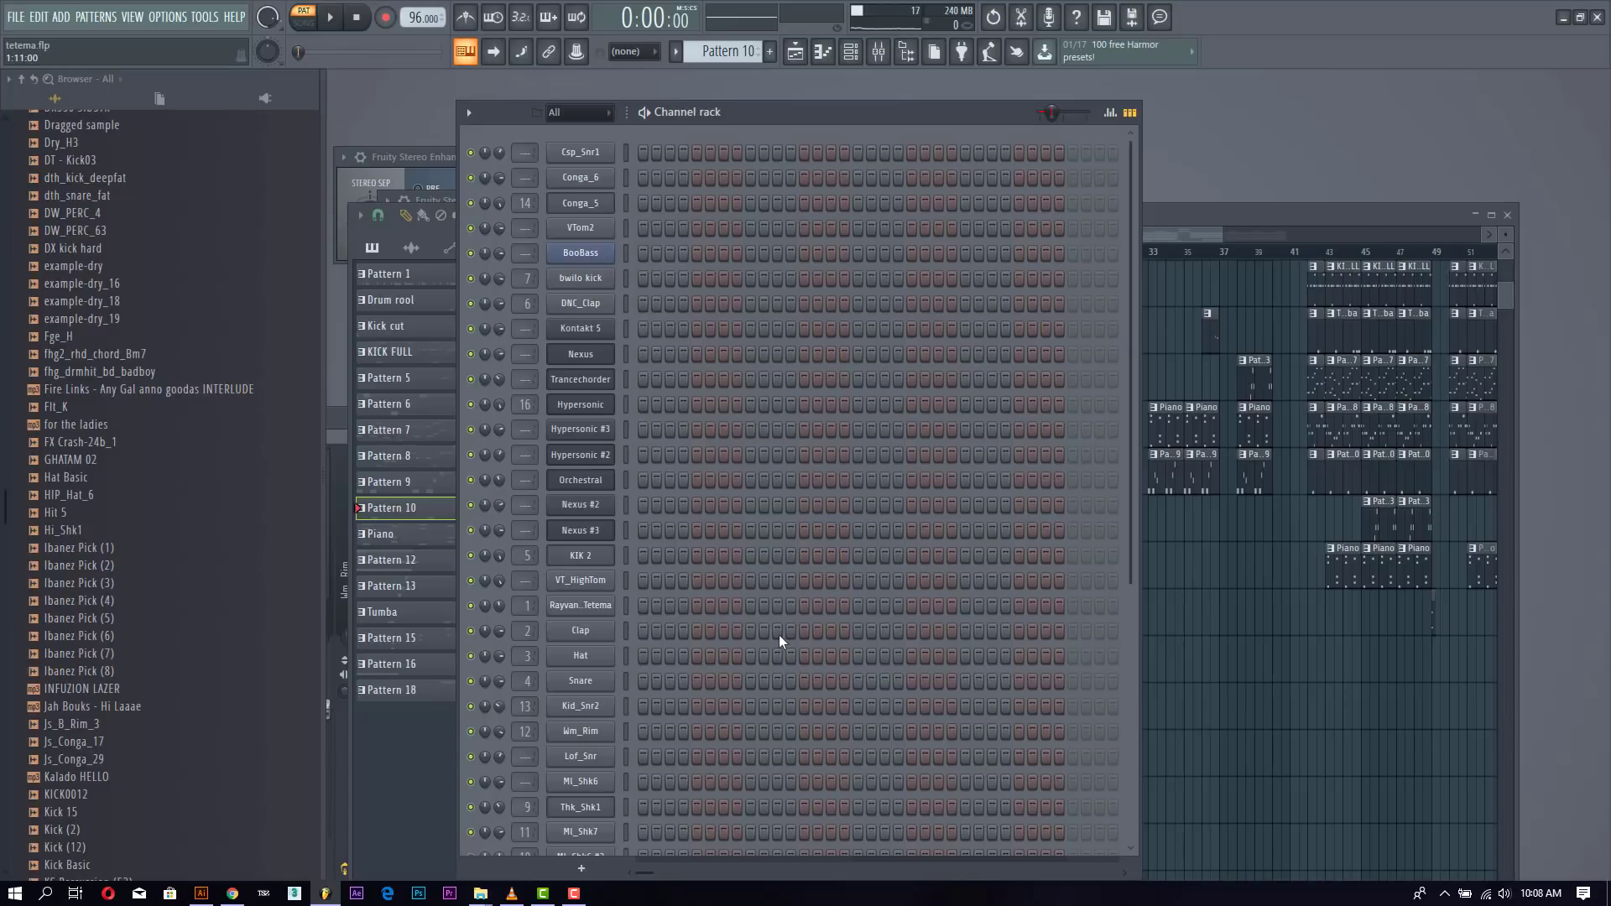
{"action": "key", "text": "space"}
{"action": "left_click", "coordinate": [1175, 214]}
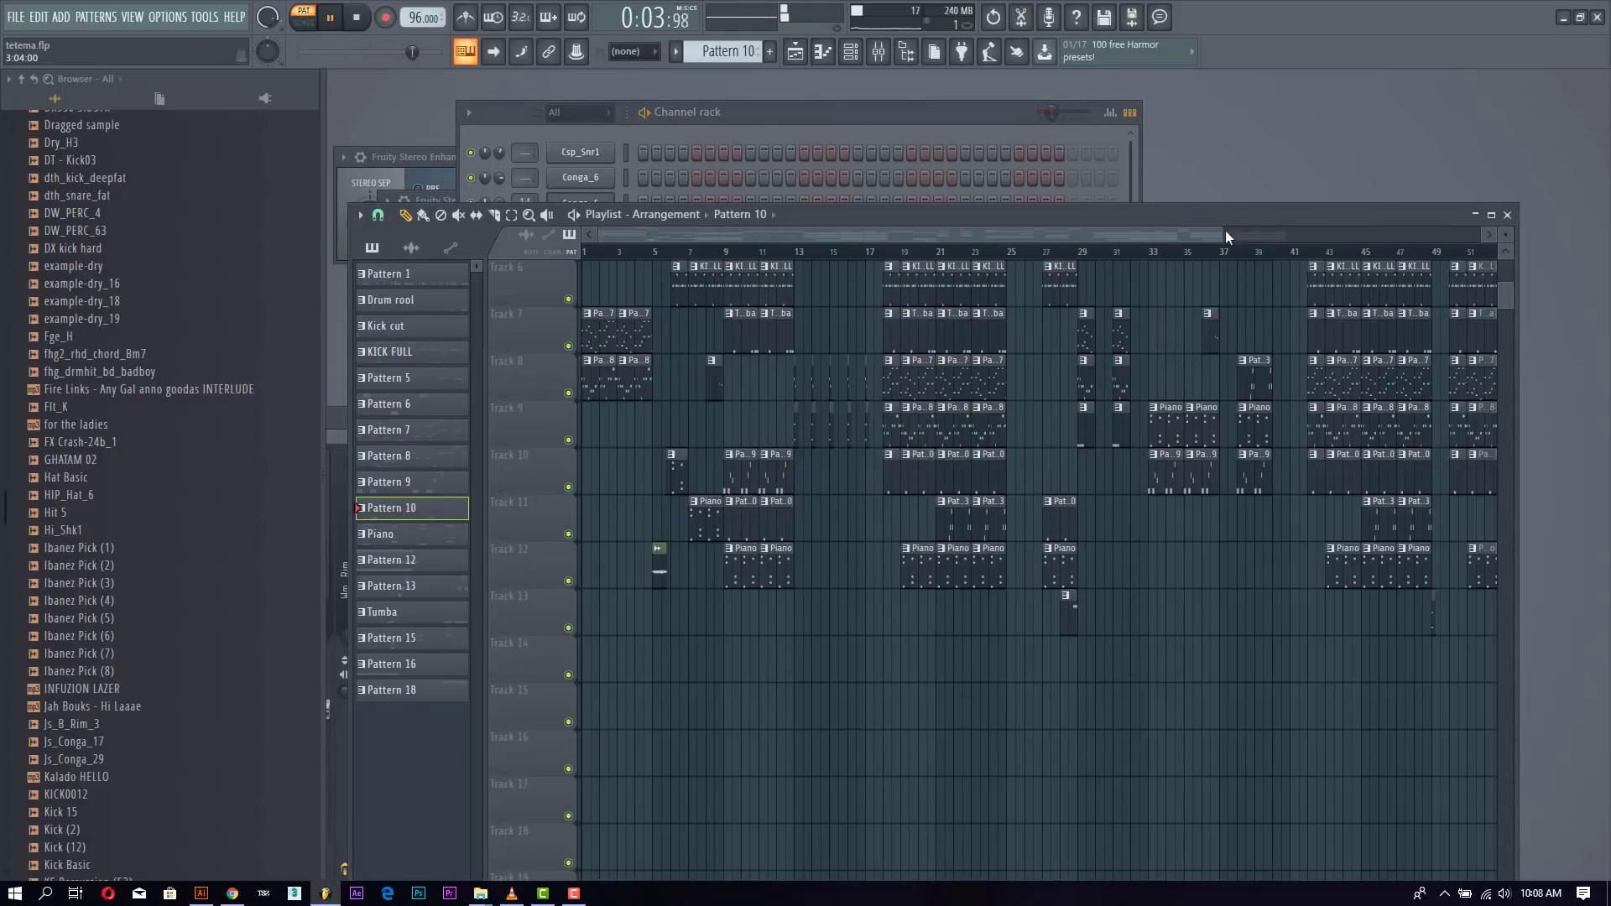
{"action": "left_click_drag", "start_coordinate": [1226, 230], "coordinate": [1472, 165]}
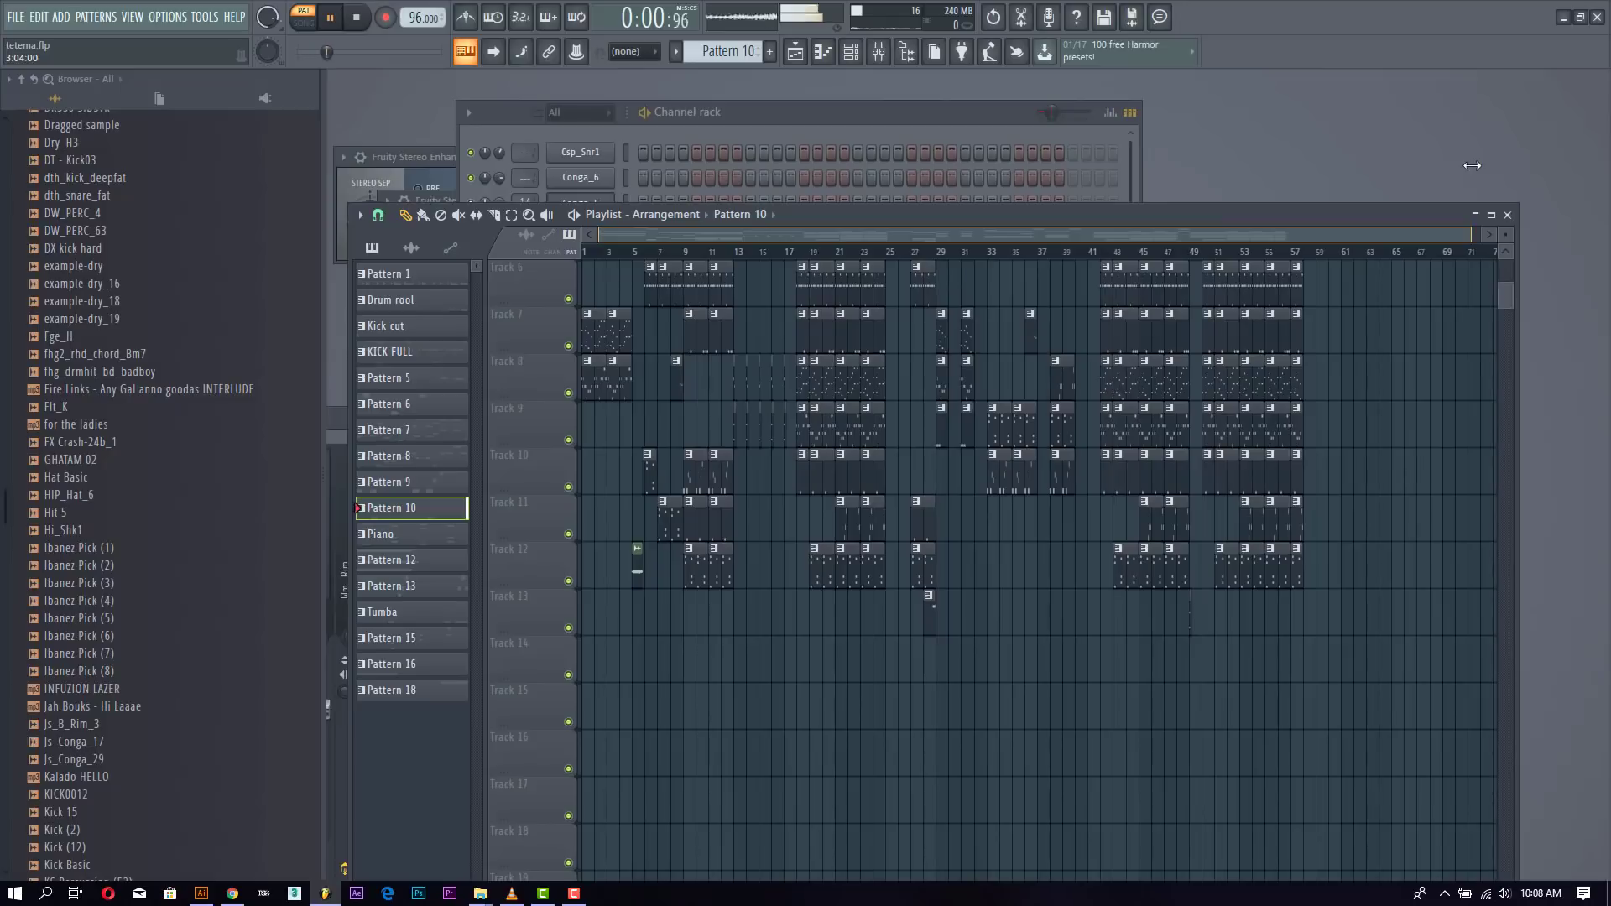
{"action": "key", "text": "space"}
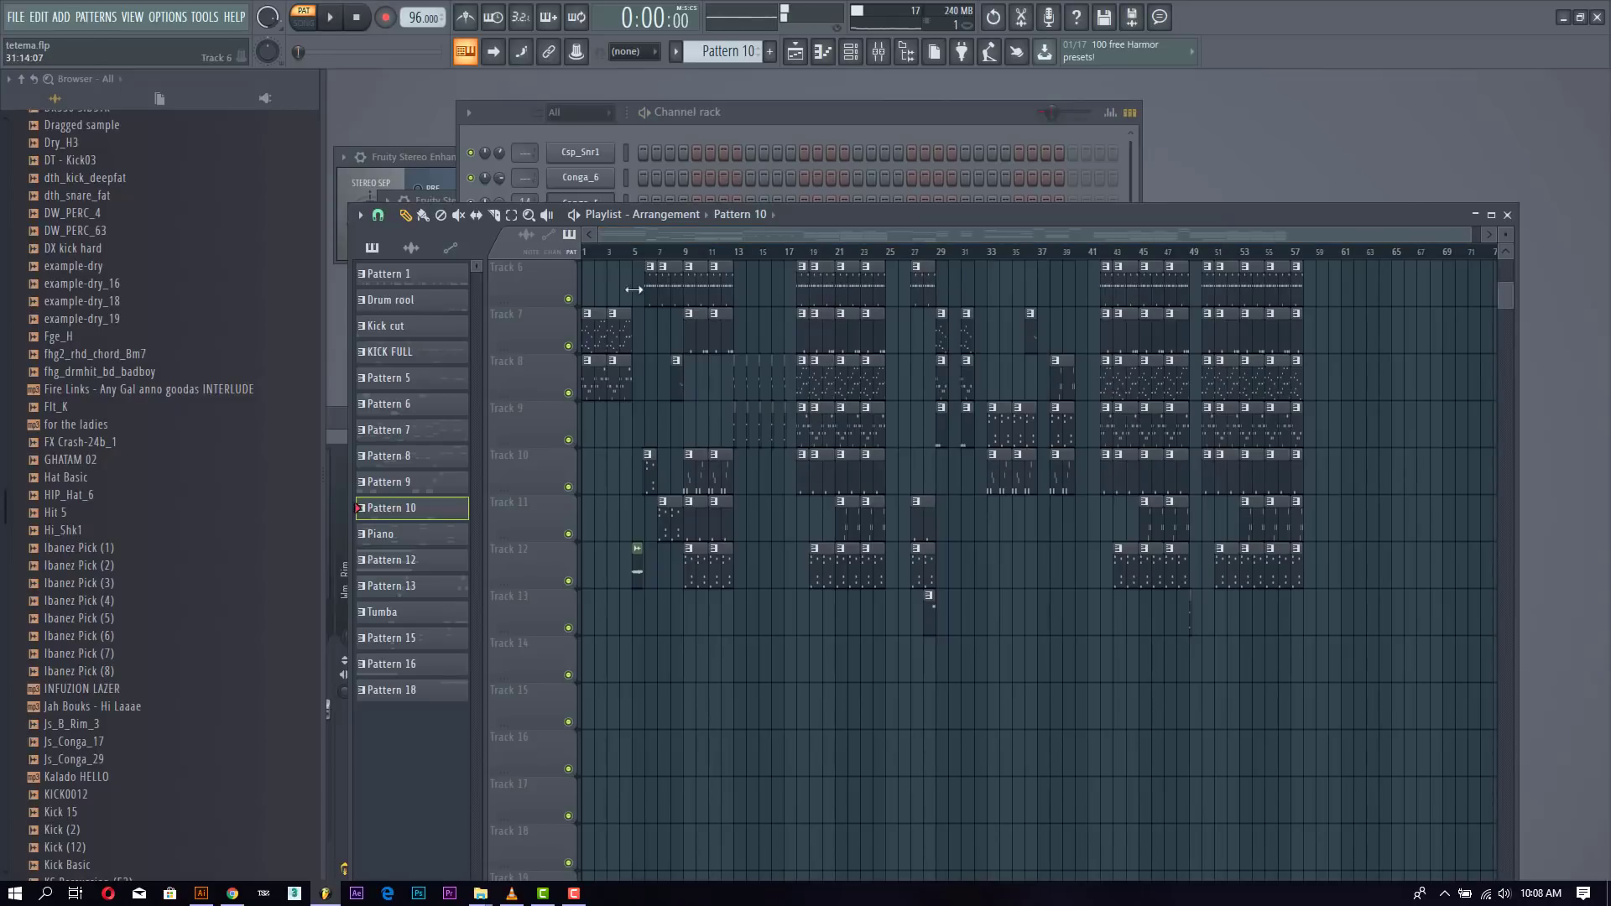
Step: Switch playback to song mode, play the full arrangement through to bar 57 with the first tracks in view, and stop it
{"action": "left_click", "coordinate": [304, 24]}
{"action": "left_click", "coordinate": [330, 24]}
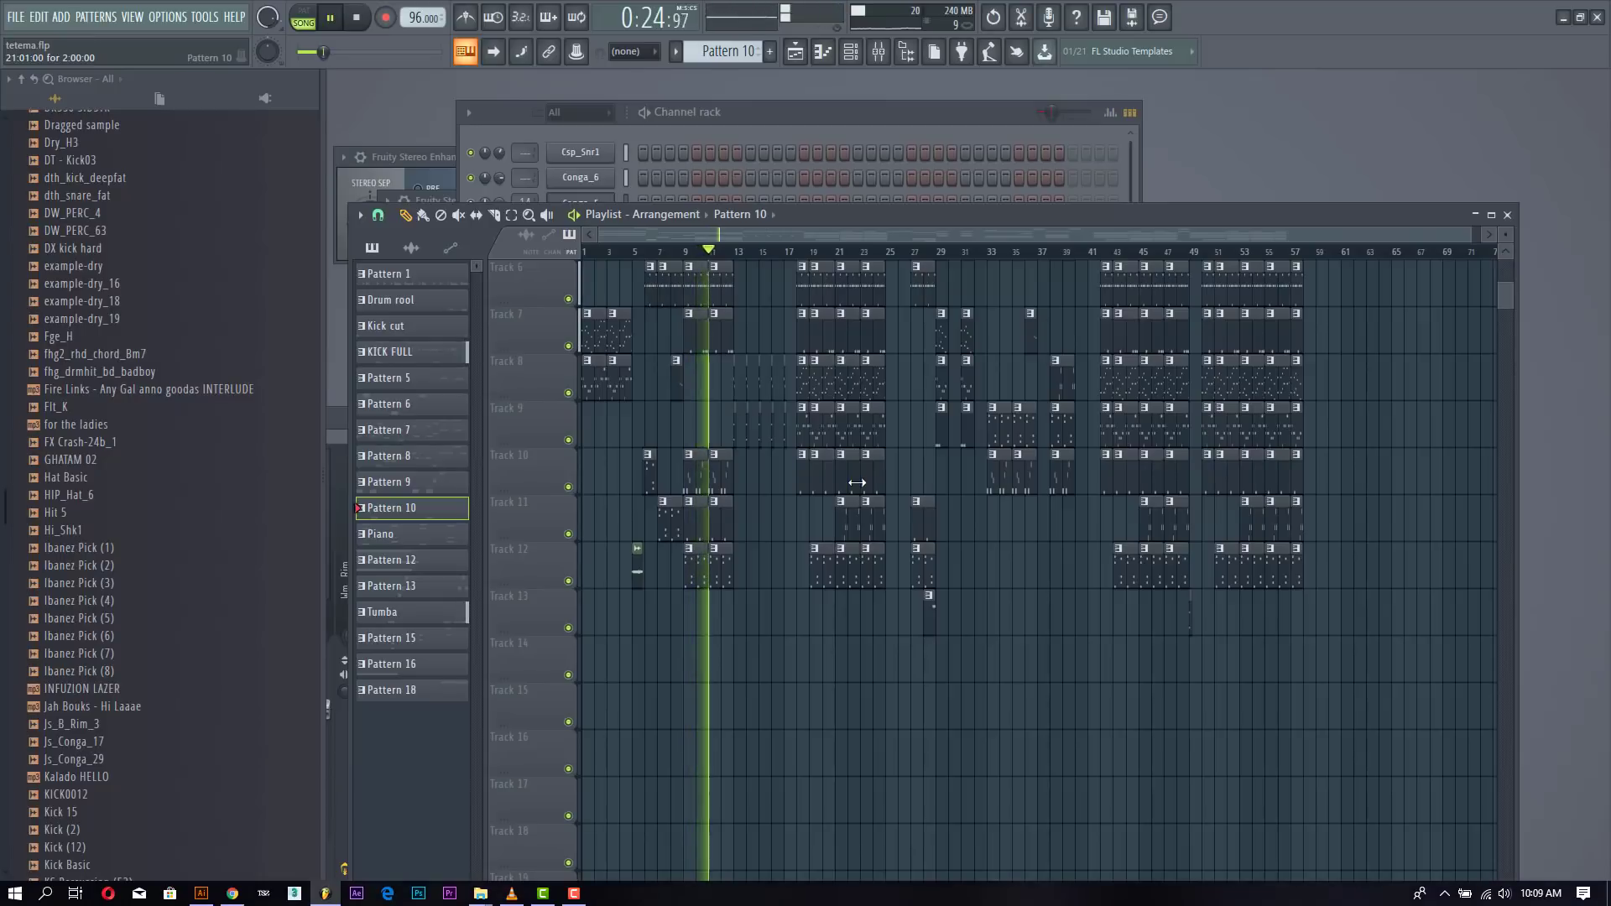
{"action": "left_click", "coordinate": [1504, 253]}
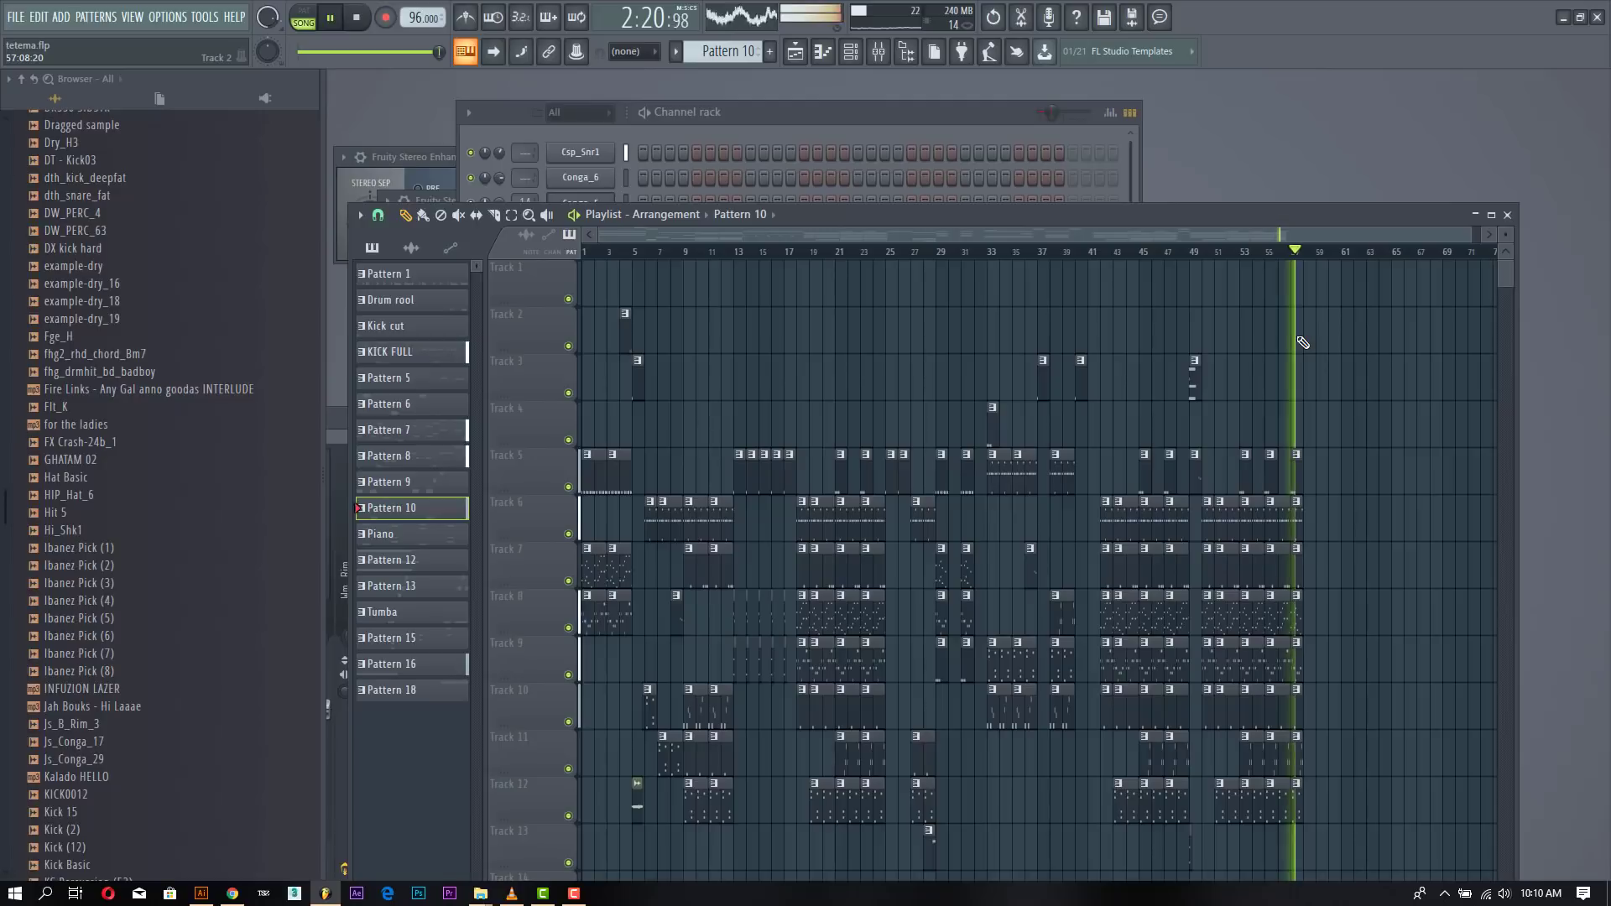
{"action": "key", "text": "space"}
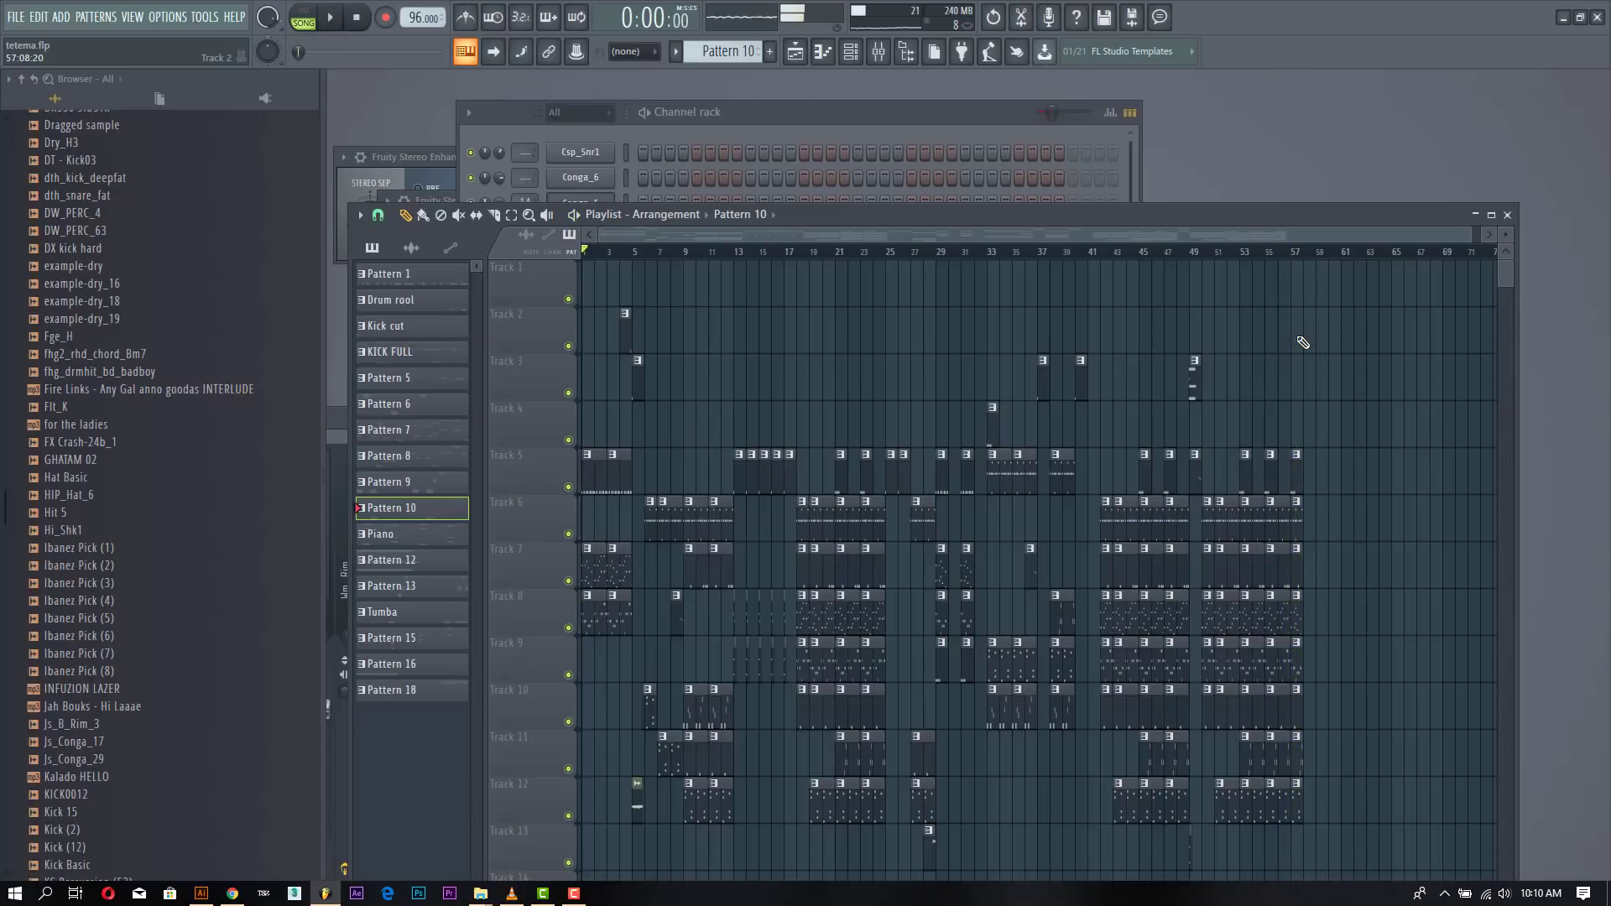